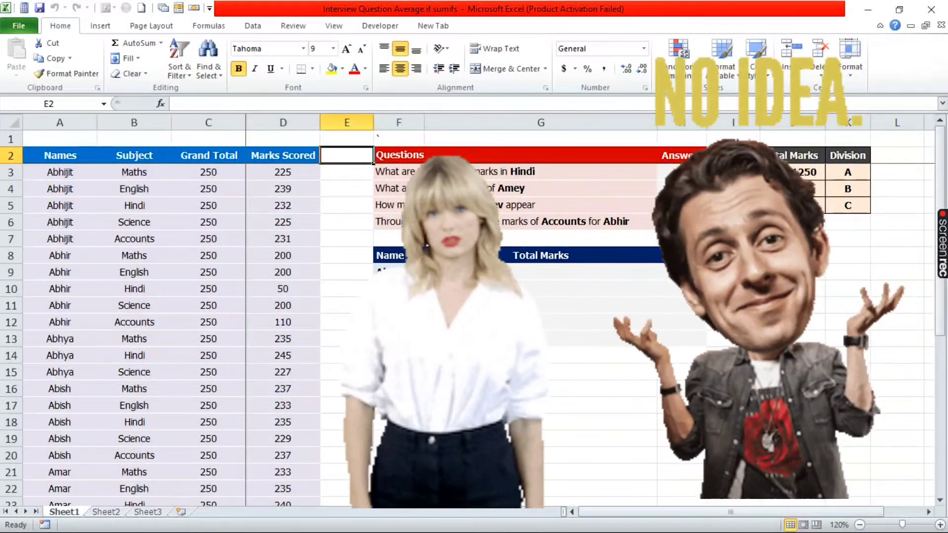
Review the list of interview questions, from the Questions header through the last question.
key(shift+Down)
key(shift+Down)
key(shift+Down)
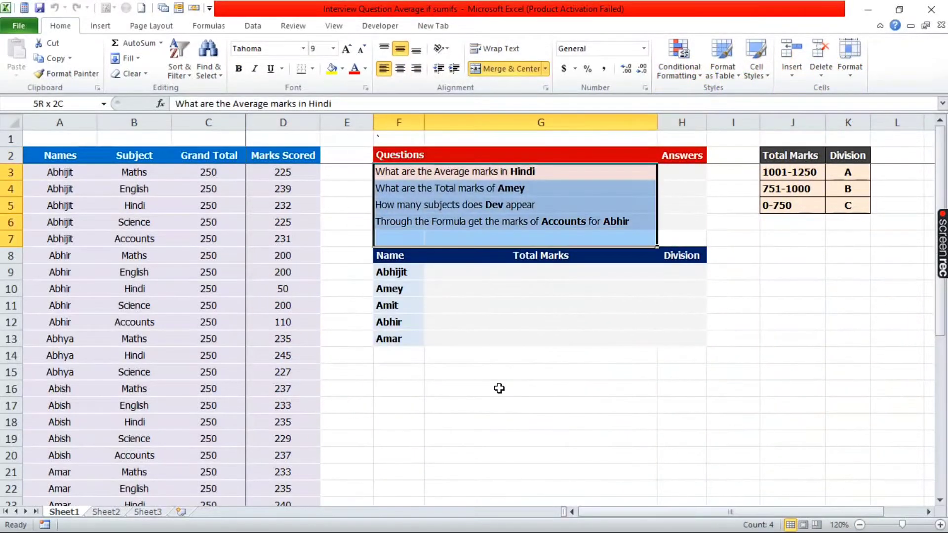
key(Up)
key(shift+Down)
key(shift+Down)
key(shift+Down)
key(shift+Down)
key(shift+Down)
key(shift+Down)
key(shift+Down)
key(shift+Down)
key(shift+Down)
key(shift+Down)
key(shift+Down)
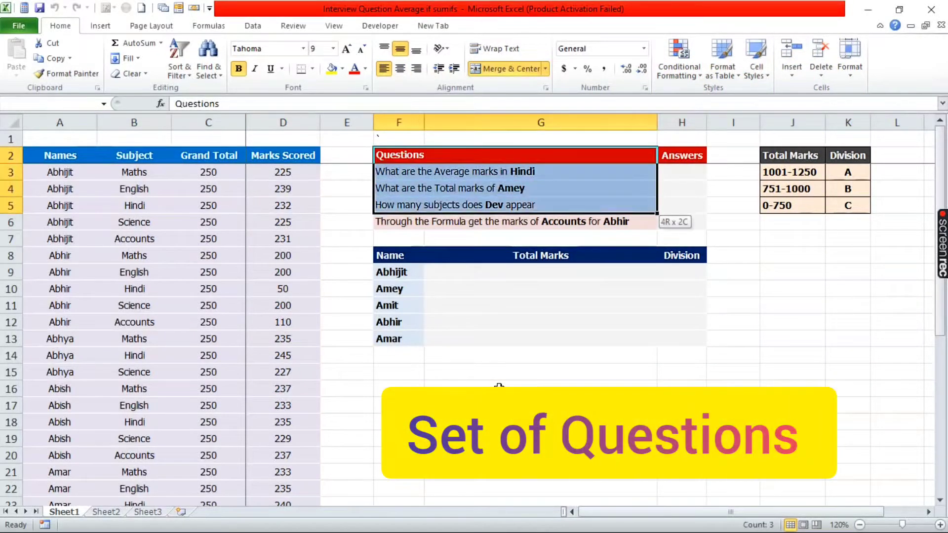
Examine the extent of the marks data table in columns A to D and the empty Answers column.
key(Left)
key(Left)
key(Left)
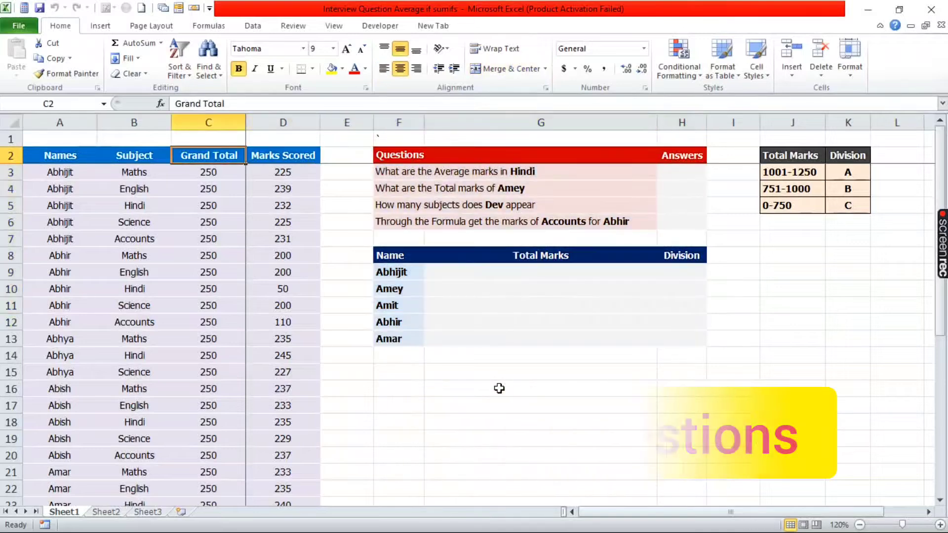
key(Left)
key(Left)
key(ctrl+shift+Right)
key(ctrl+shift+Down)
key(ctrl+shift+Up)
key(Down)
key(Down)
key(Right)
key(Right)
key(Right)
key(Right)
key(Right)
key(Right)
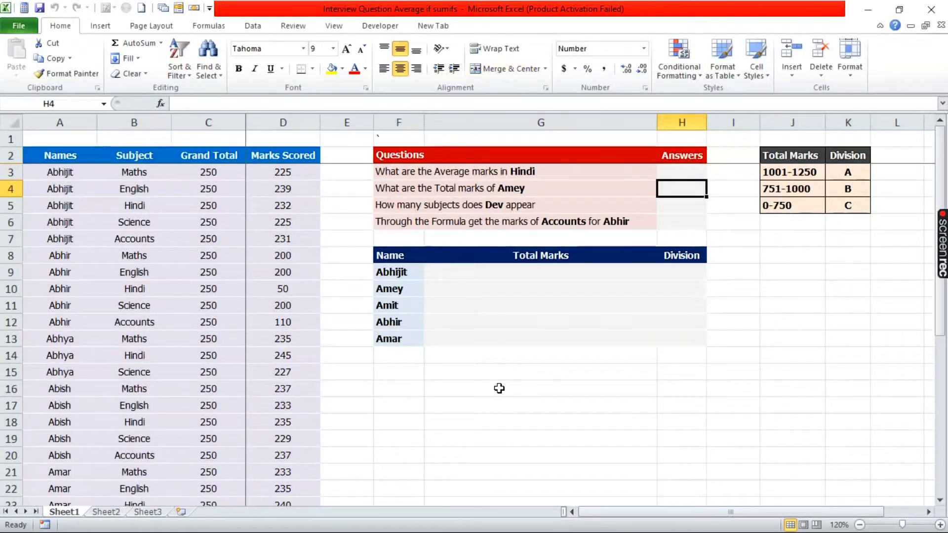
Go through the questions that need formula answers in column H.
key(Left)
key(Up)
key(Up)
key(shift+Down)
key(shift+Down)
key(shift+Down)
key(shift+Down)
key(shift+Down)
key(shift+Down)
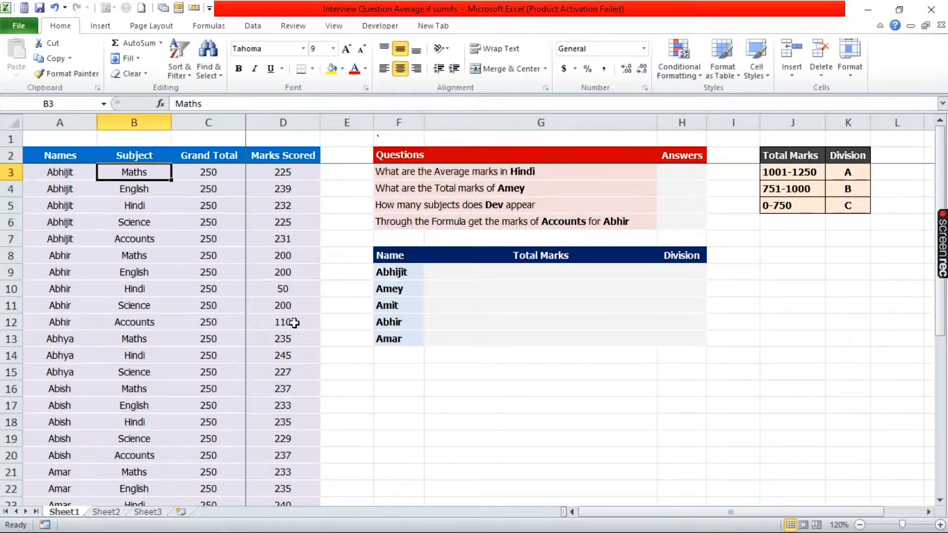
Examine the Names, Subject, Grand Total and Marks Scored columns one by one, down to the last record.
ctrl+scroll(296, 334, up, 5)
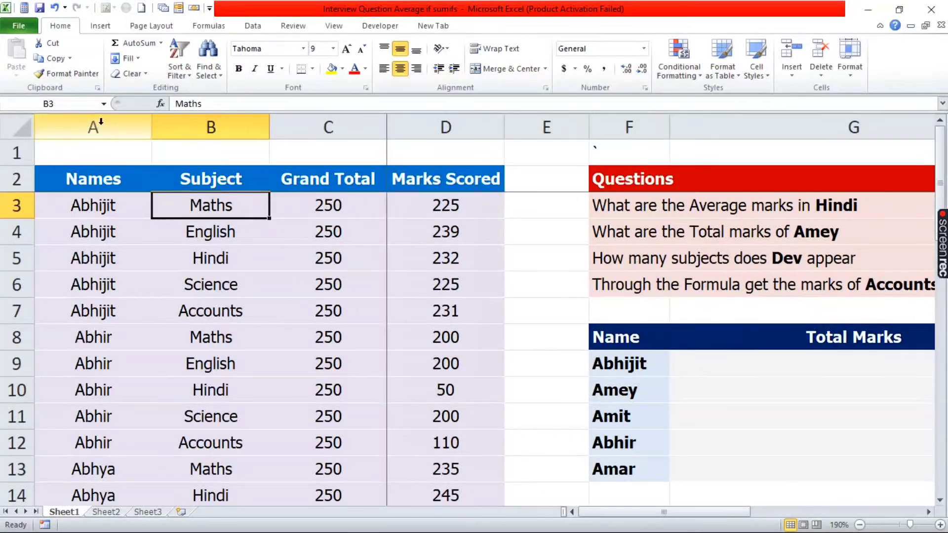
click(101, 122)
click(226, 124)
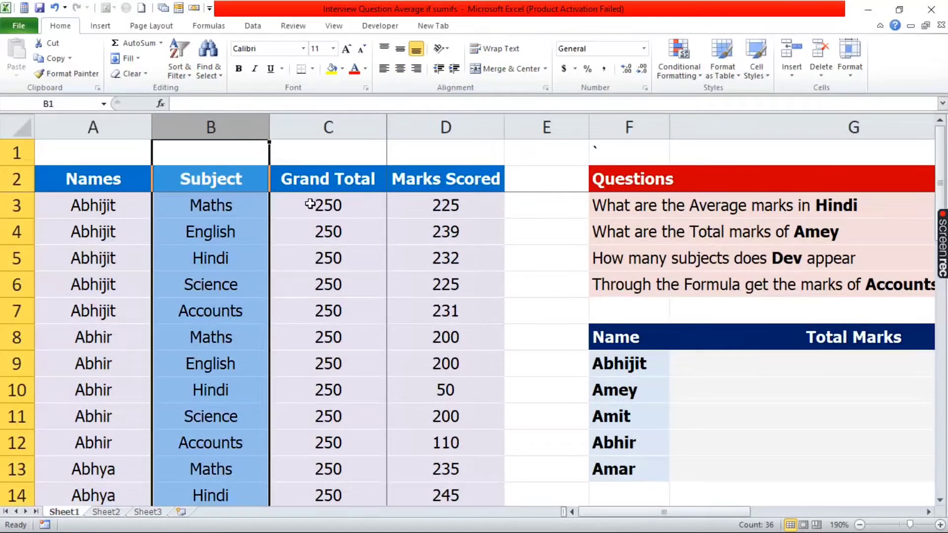
click(345, 122)
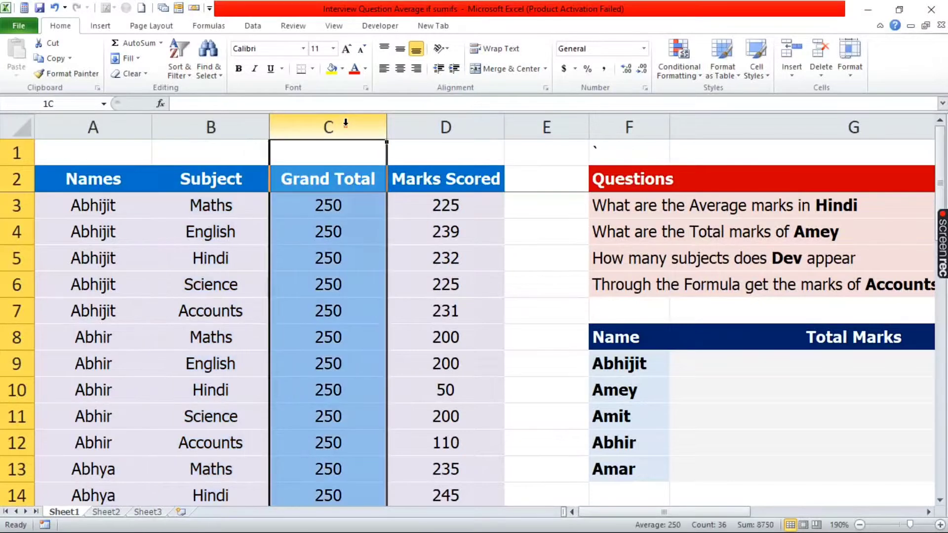
scroll(350, 264, down, 10)
scroll(350, 264, down, 1)
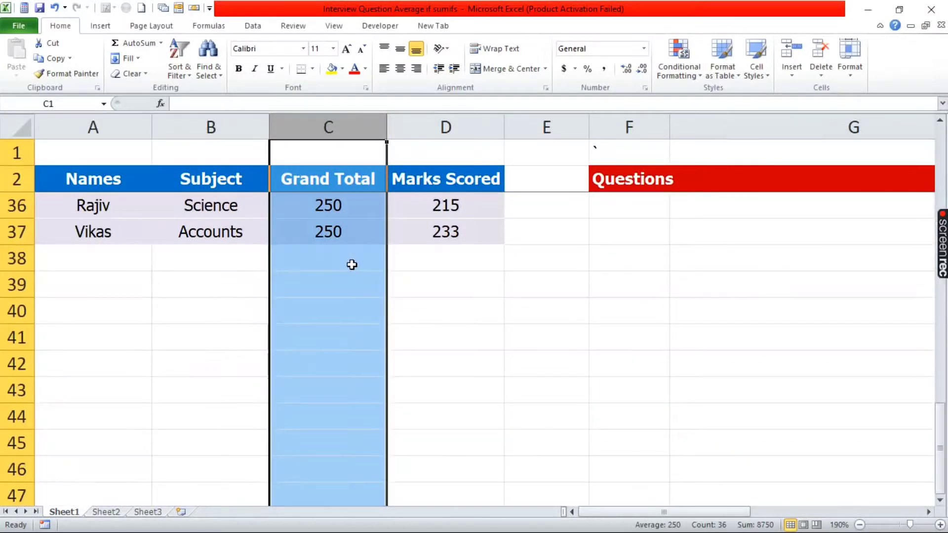
scroll(351, 262, up, 11)
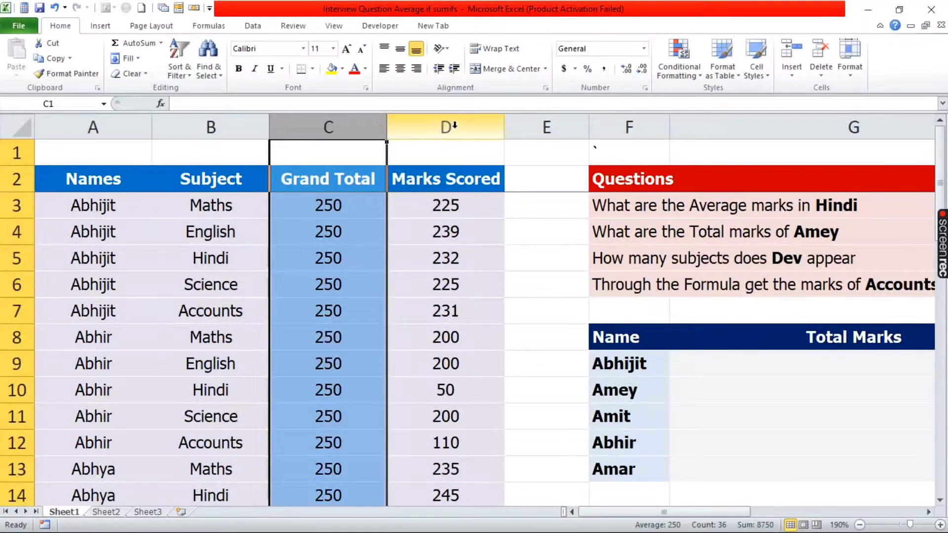
click(461, 118)
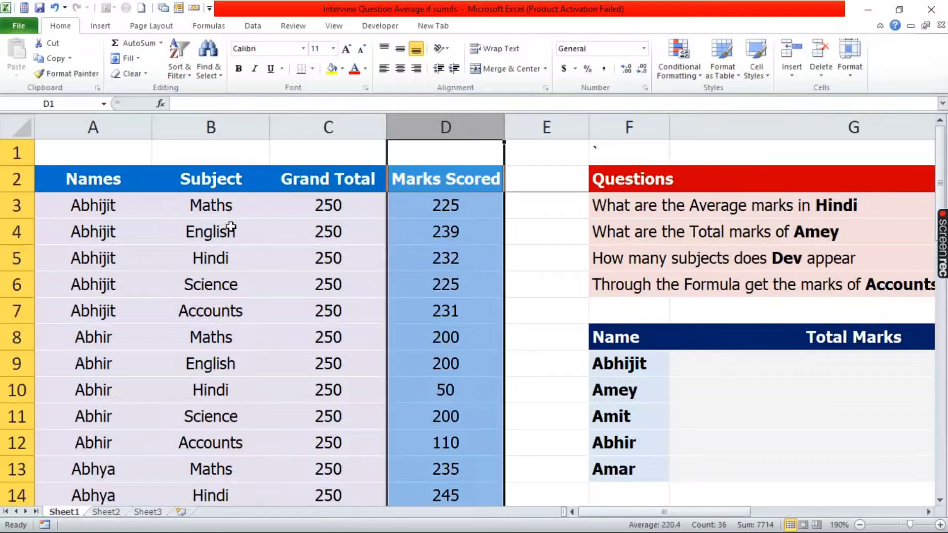
ctrl+scroll(750, 267, down, 4)
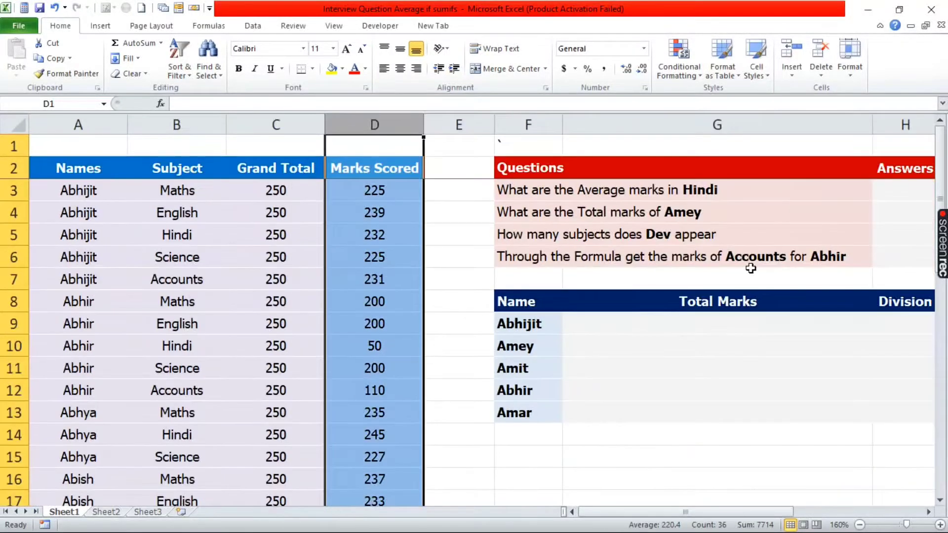
scroll(750, 267, down, 1)
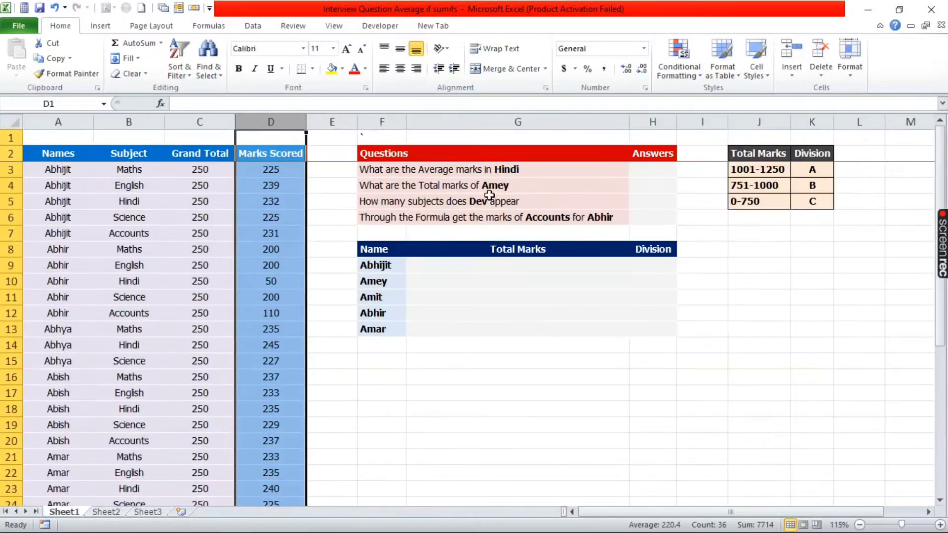
Start an AVERAGEIF formula in H3 for the Hindi average question, with the Subject cells B3:B37 as its range.
click(459, 171)
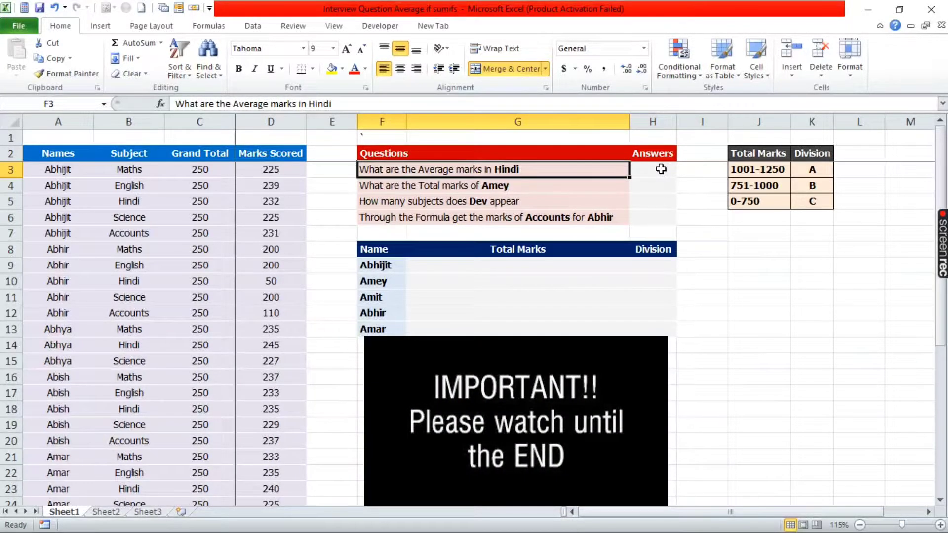
click(661, 169)
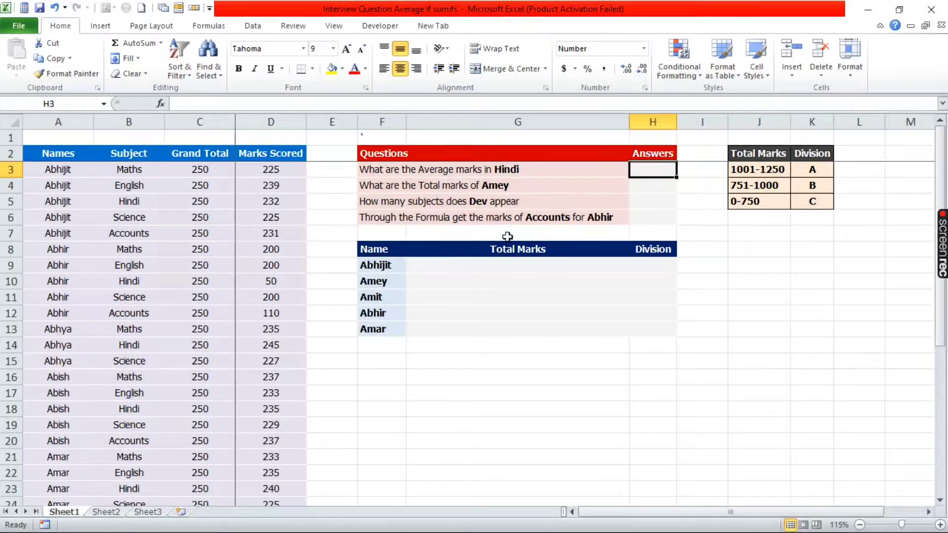
click(500, 171)
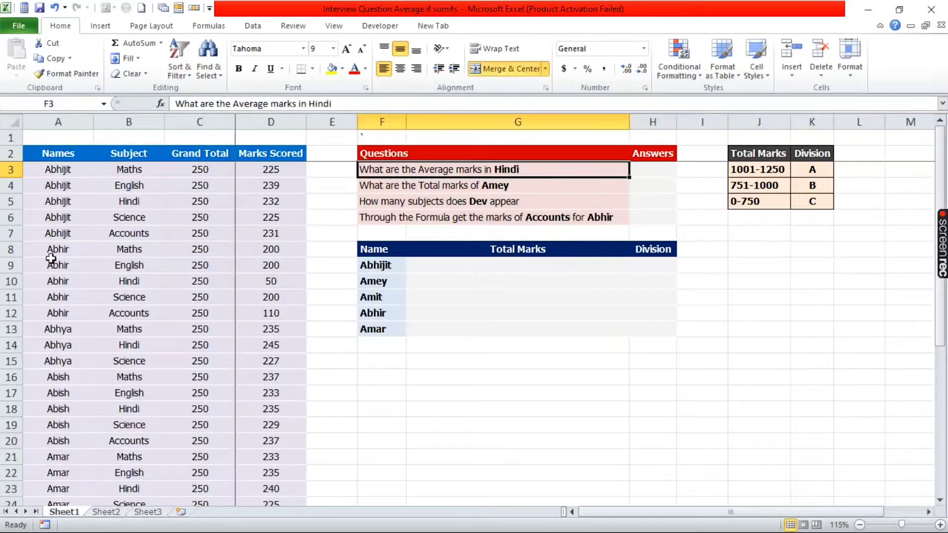
click(655, 170)
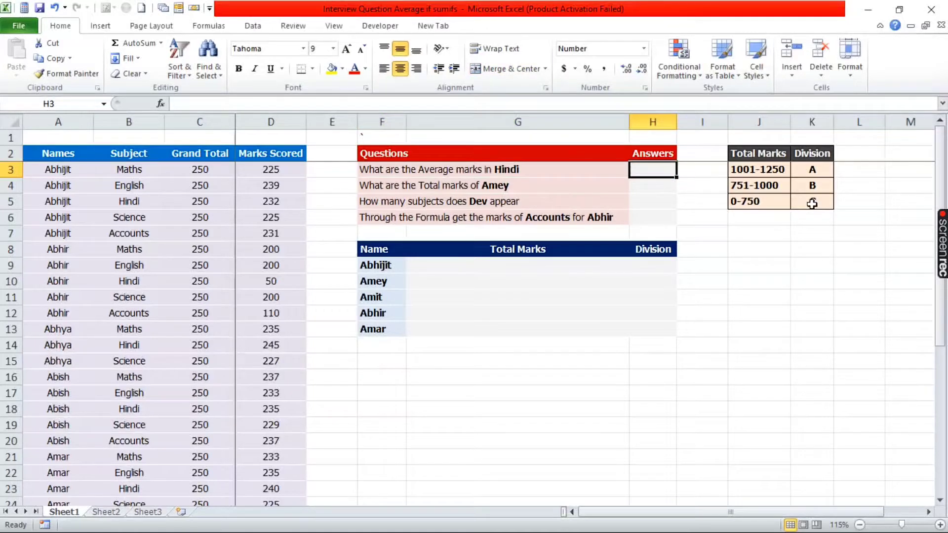
text(=avera)
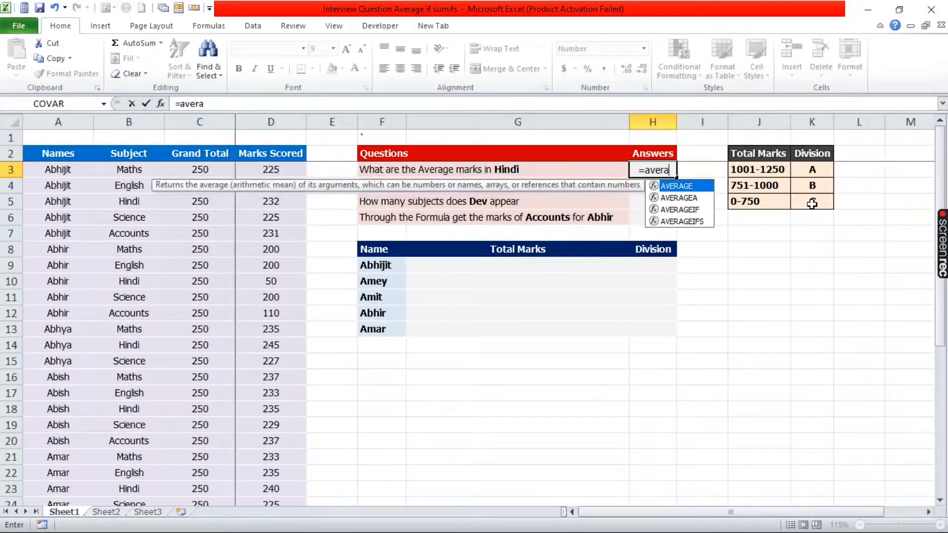
text(geif)
key(Tab)
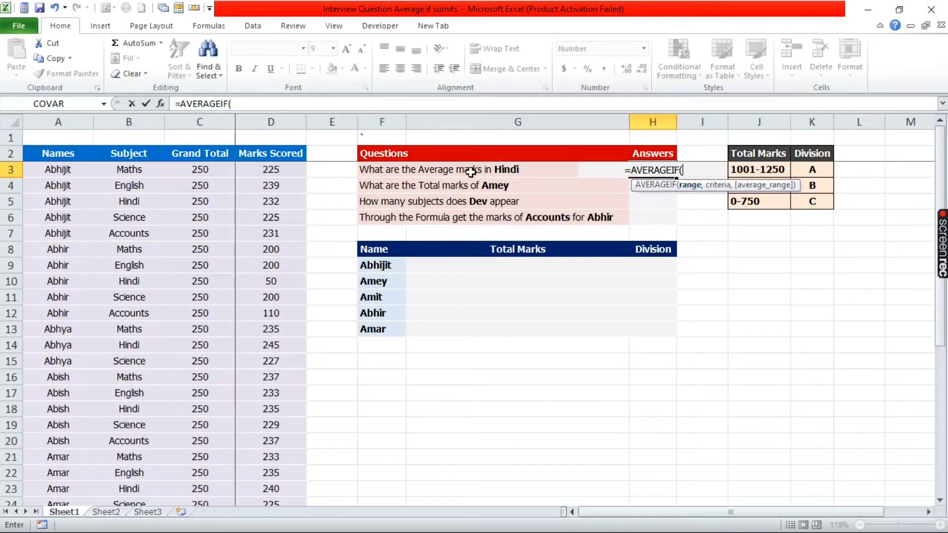
click(142, 168)
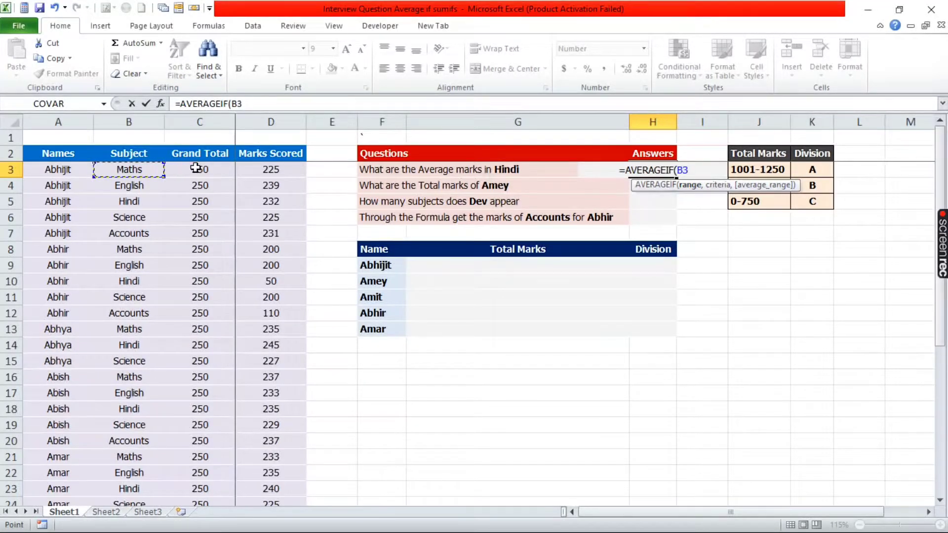
key(ctrl+shift+Down)
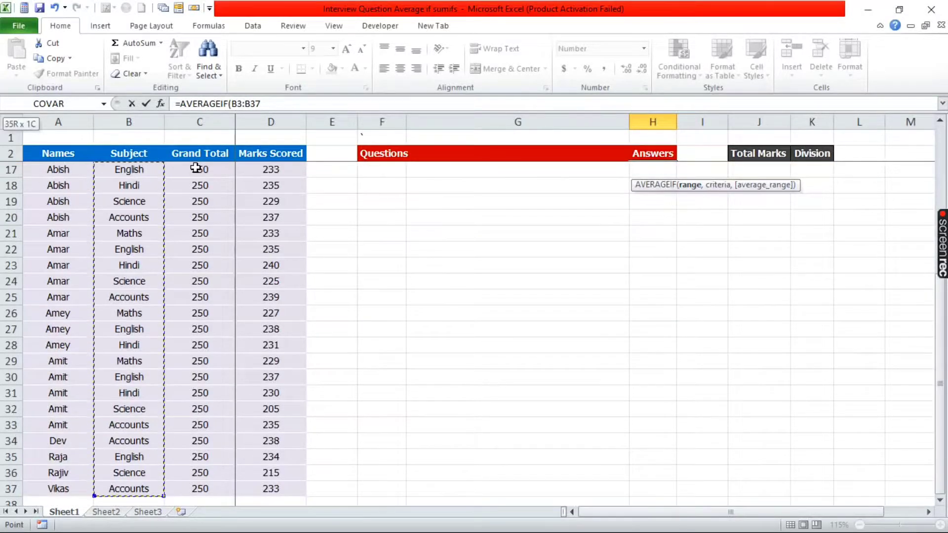
Complete the H3 formula with the criterion "Hindi" and the Marks Scored cells D3:D37 as the average range.
text(,)
scroll(728, 258, up, 1)
scroll(729, 257, up, 4)
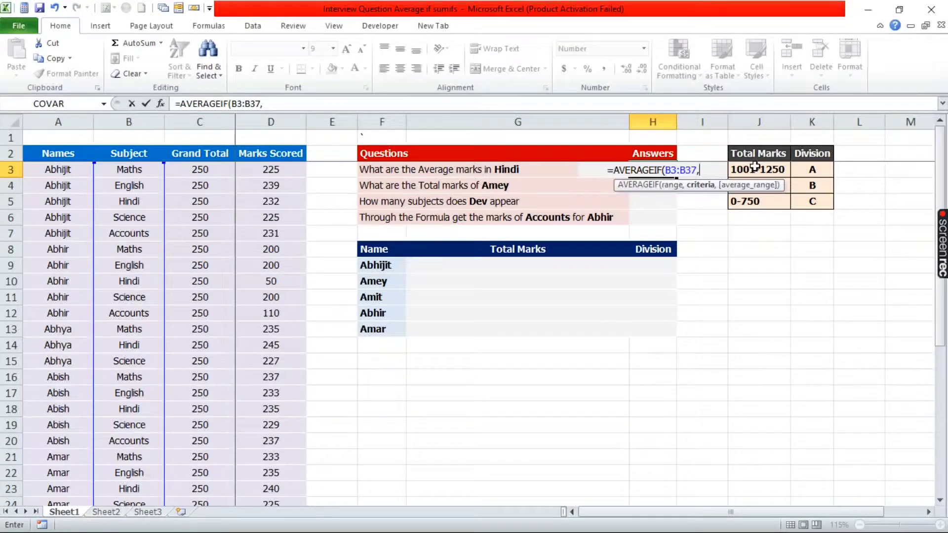
text(")
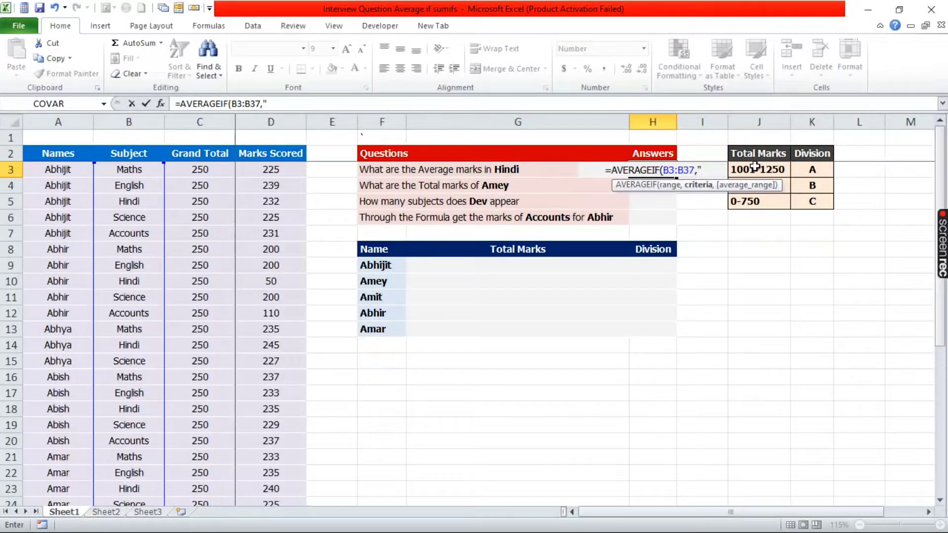
text(Hindi)
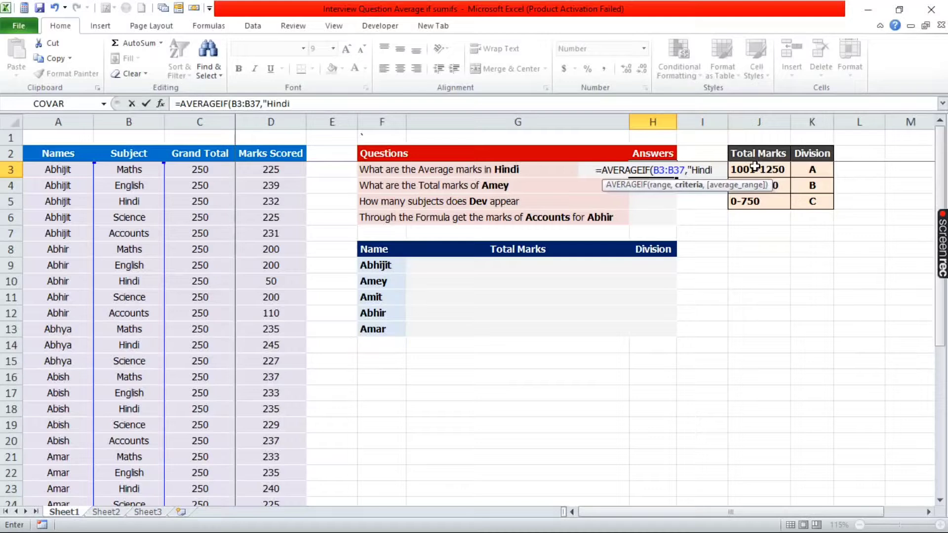
text(")
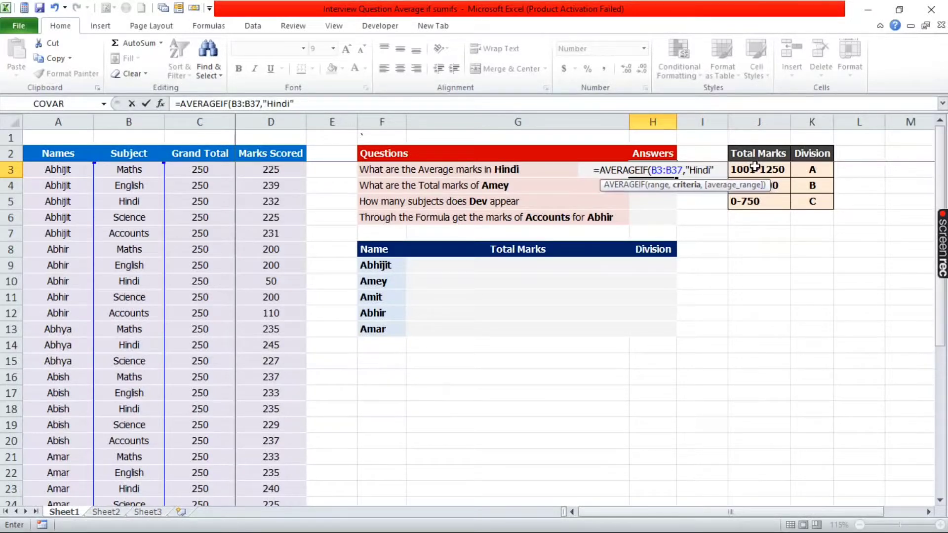
text(,)
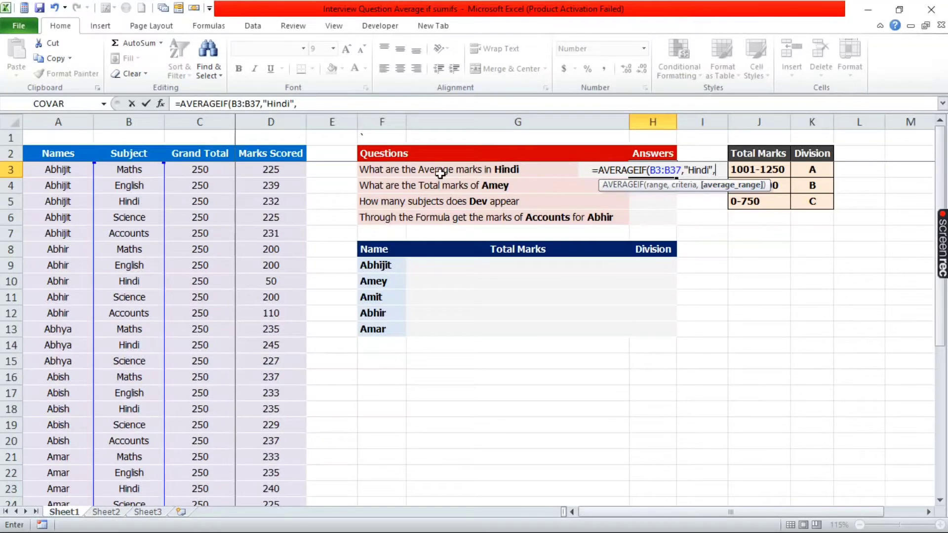
click(273, 169)
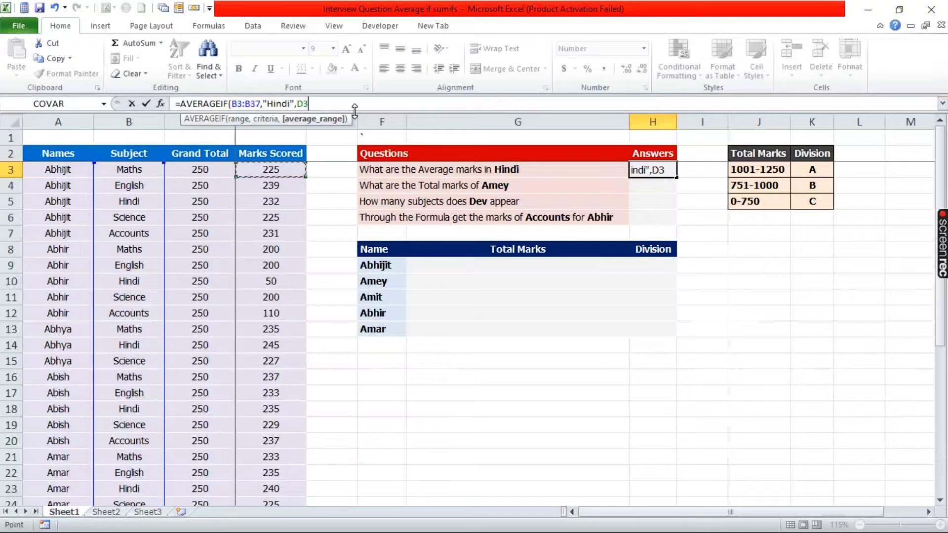
key(ctrl+shift+Down)
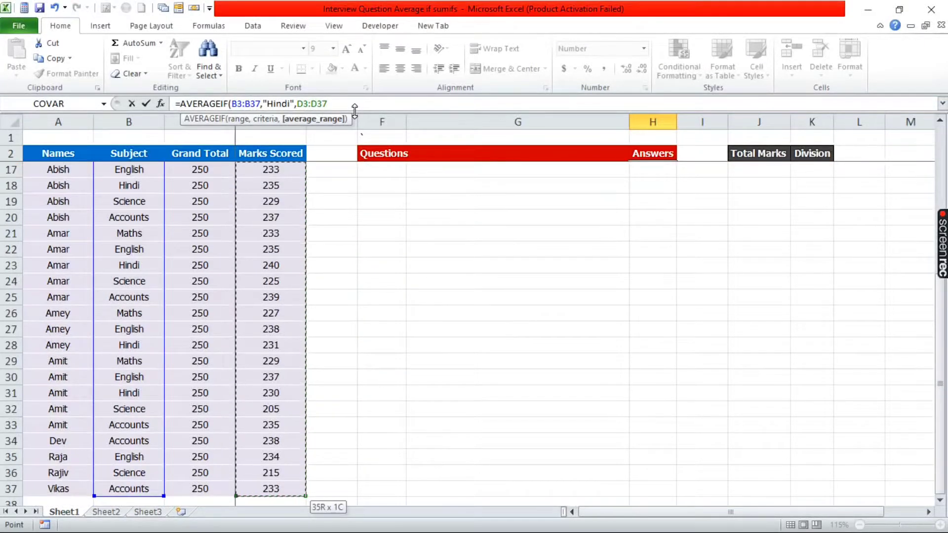
text())
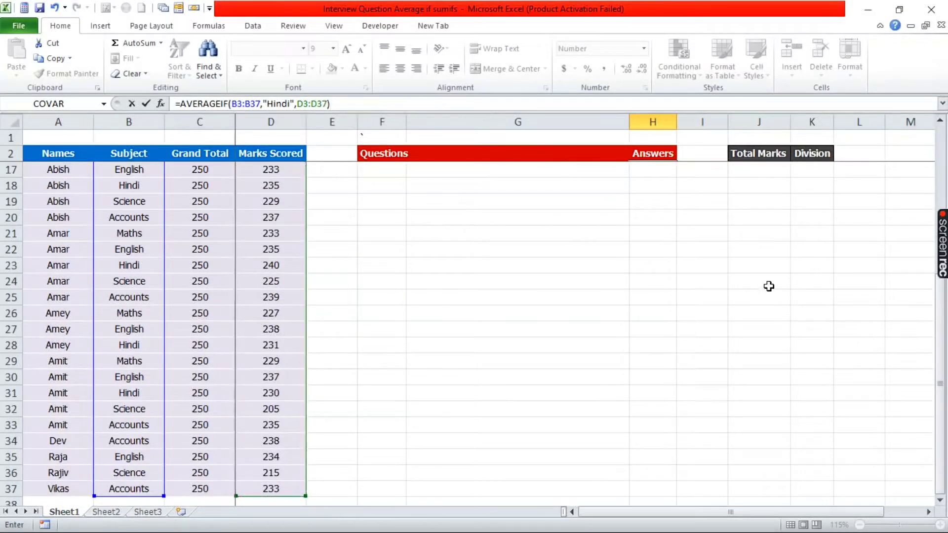
key(Return)
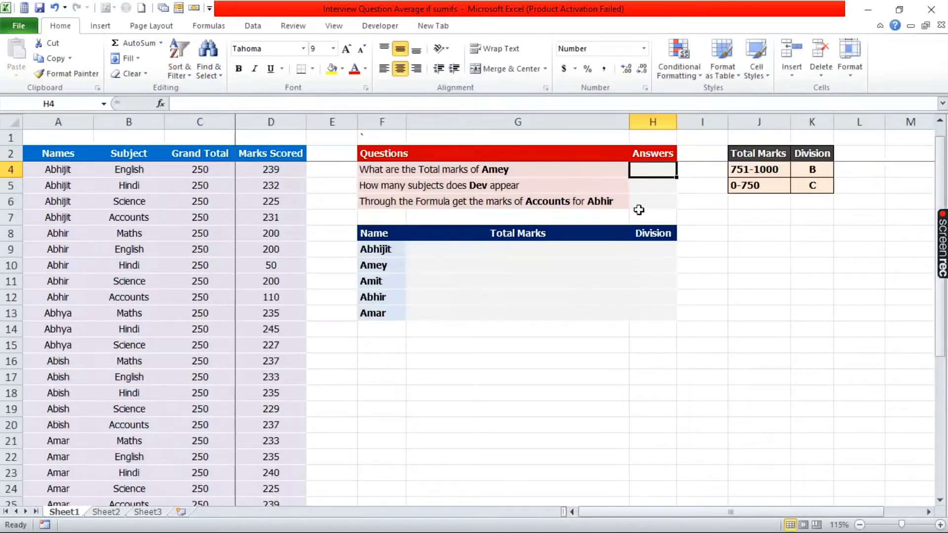
Inspect the Hindi average formula and its result in H3.
click(644, 168)
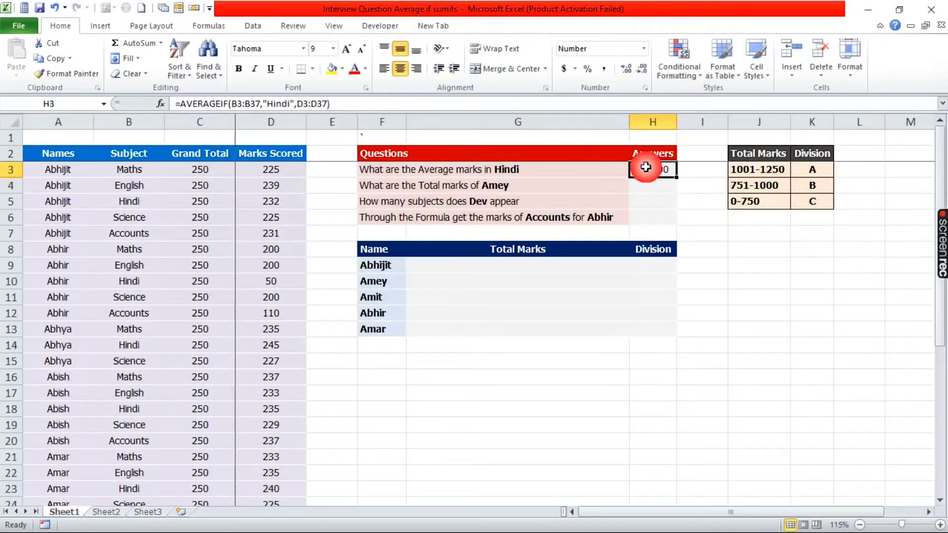
key(F4)
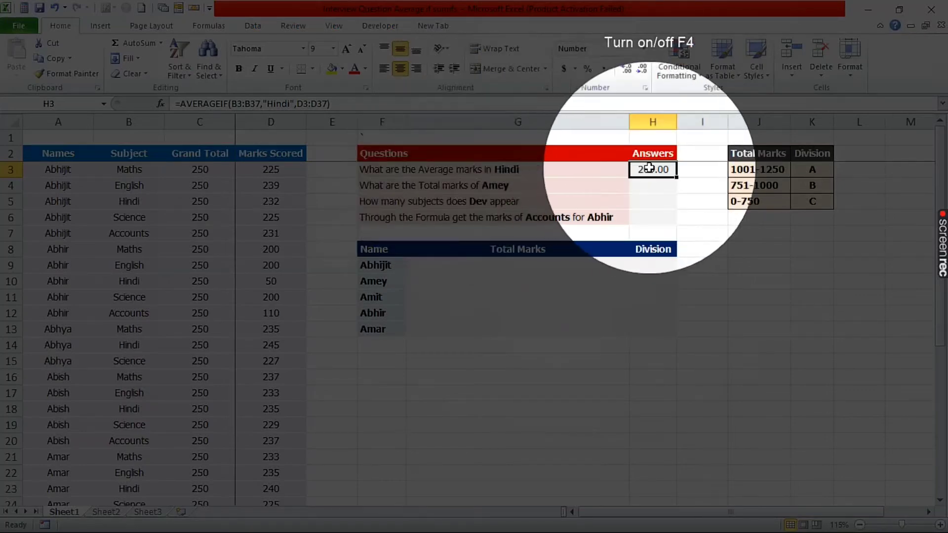
key(F4)
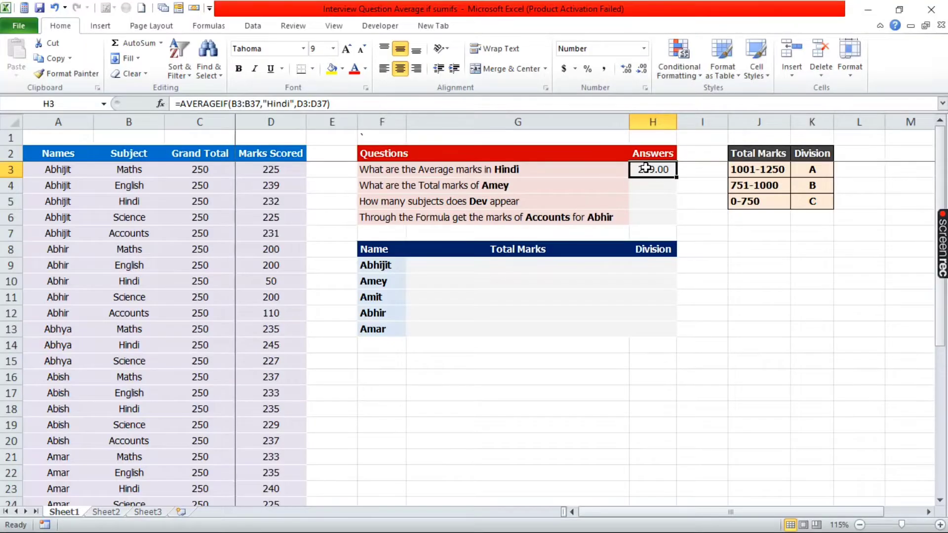
Examine the total marks question in row 4 and locate the named student's records in the Names column.
click(489, 189)
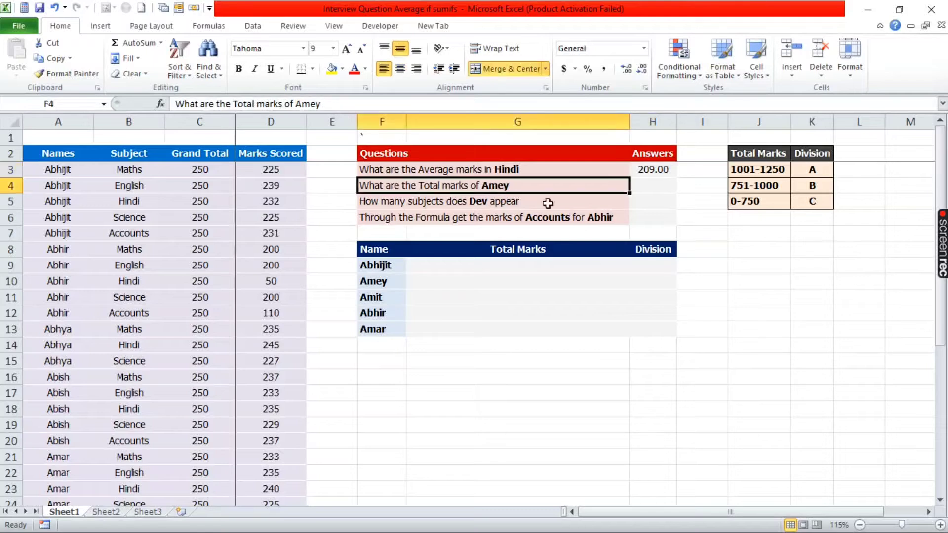
click(661, 187)
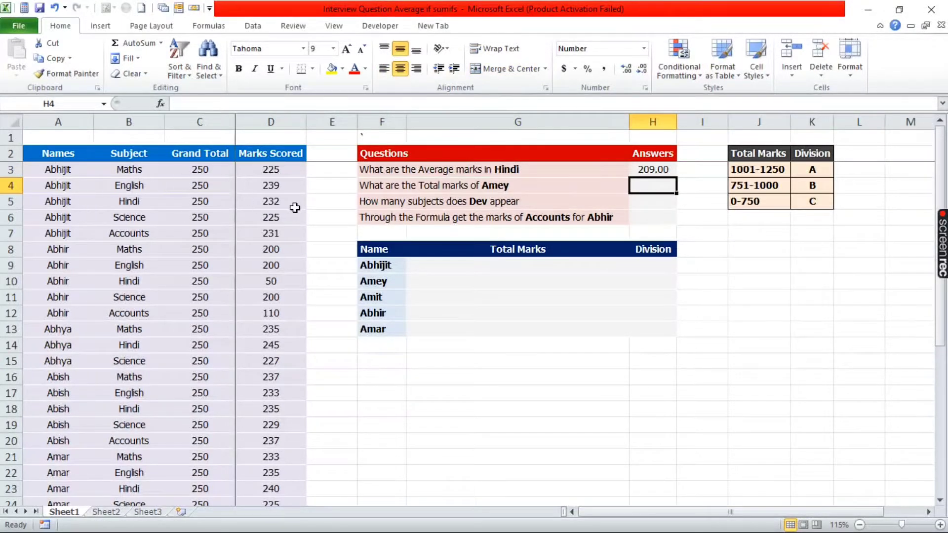
click(420, 190)
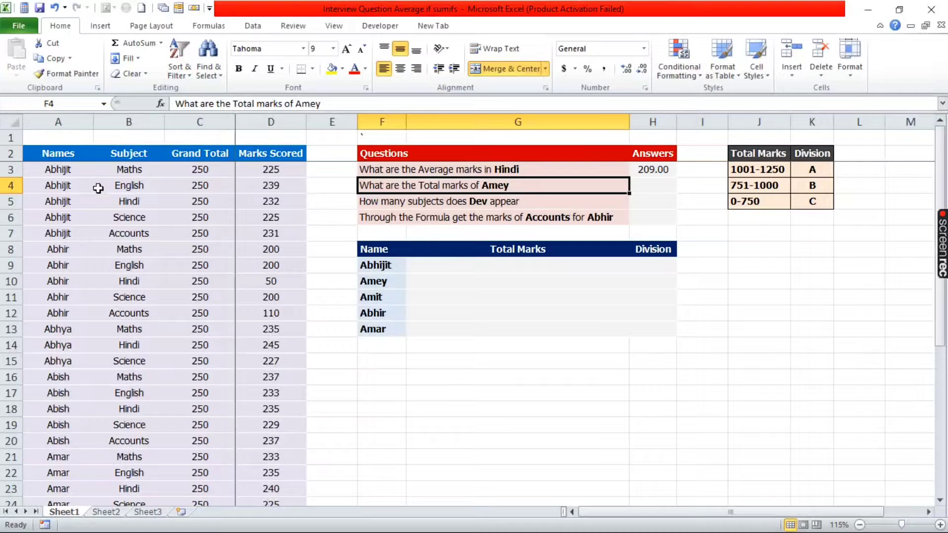
click(74, 119)
scroll(76, 326, down, 4)
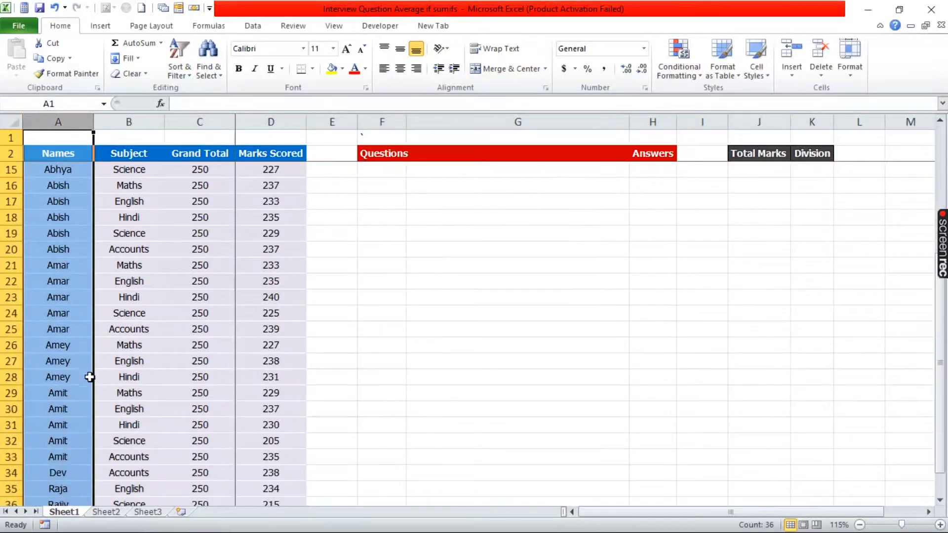
drag(59, 345, 60, 377)
scroll(741, 321, up, 4)
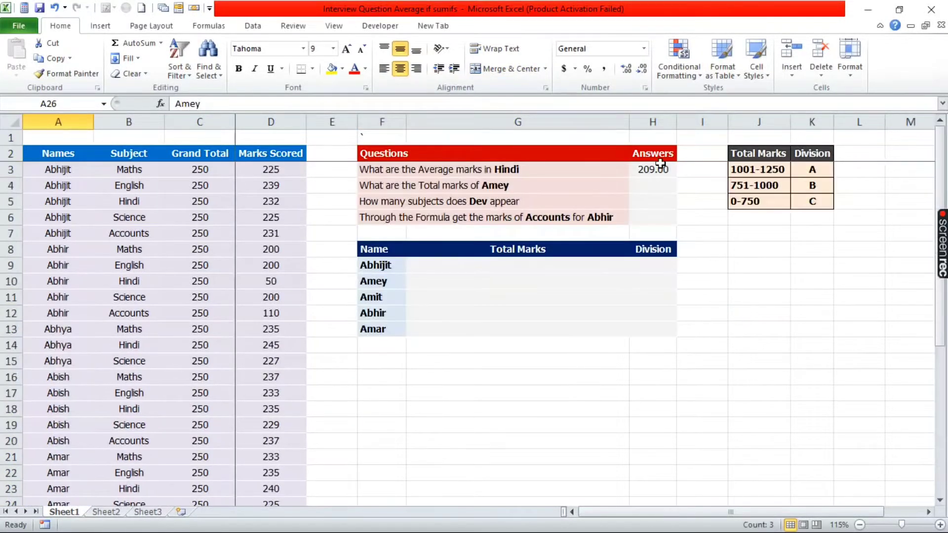
Start a SUMIFS formula in H4 for the total marks question, with the Marks Scored cells D3:D37 as the sum range.
click(644, 186)
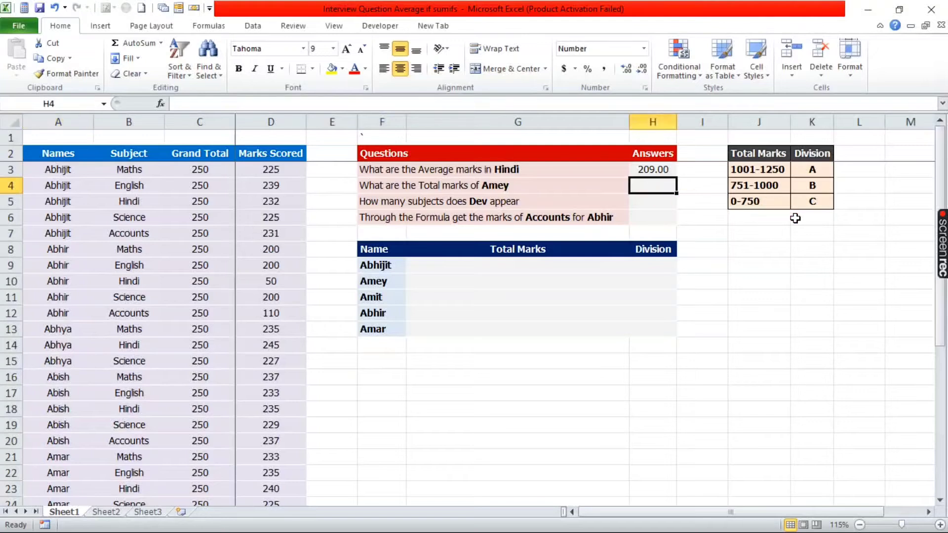
text(=)
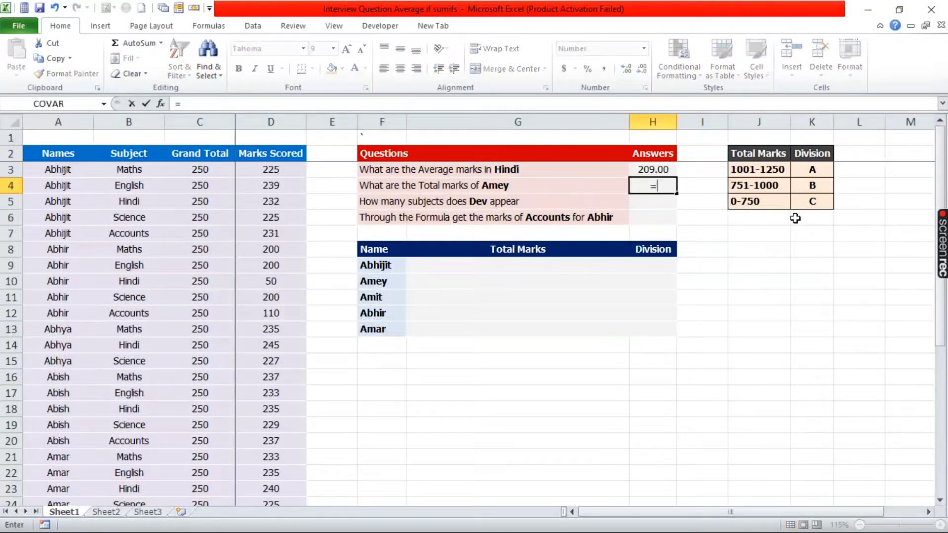
text(Sumifs)
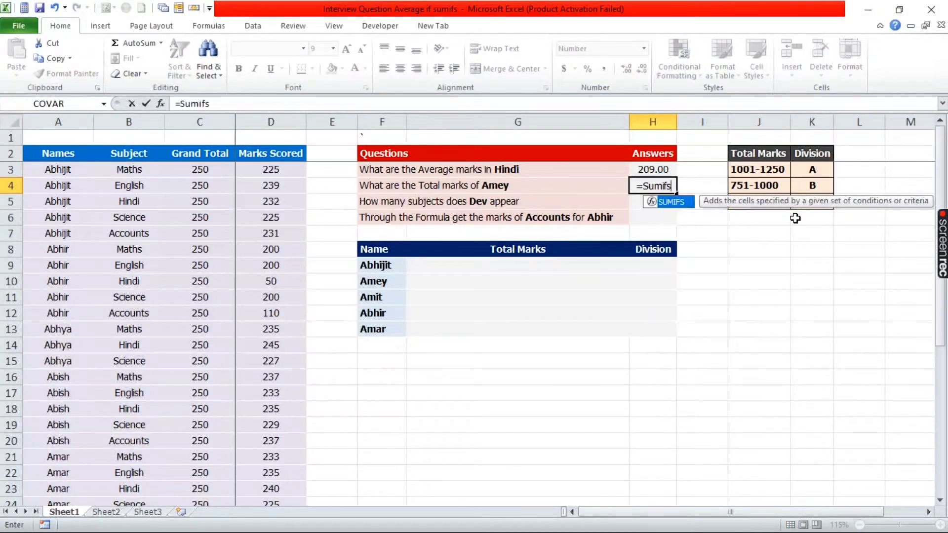
key(Tab)
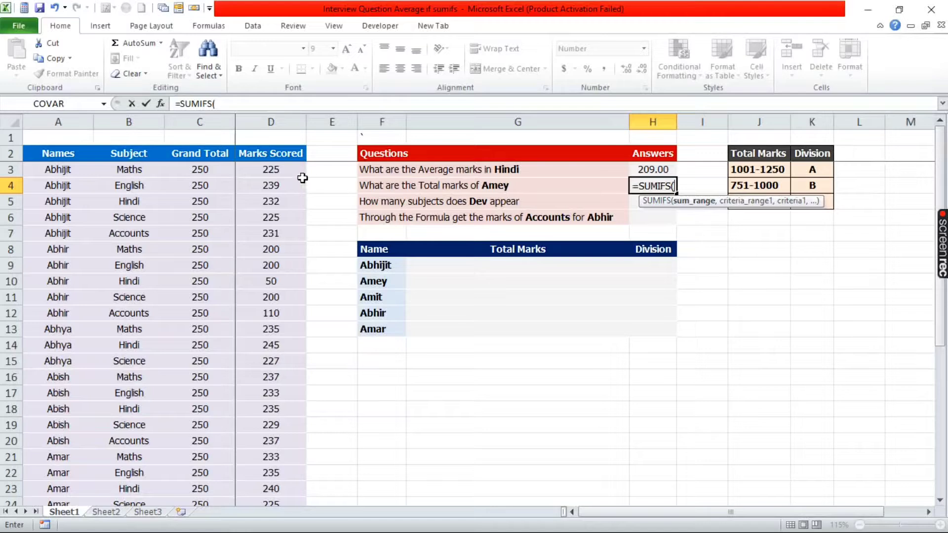
click(274, 170)
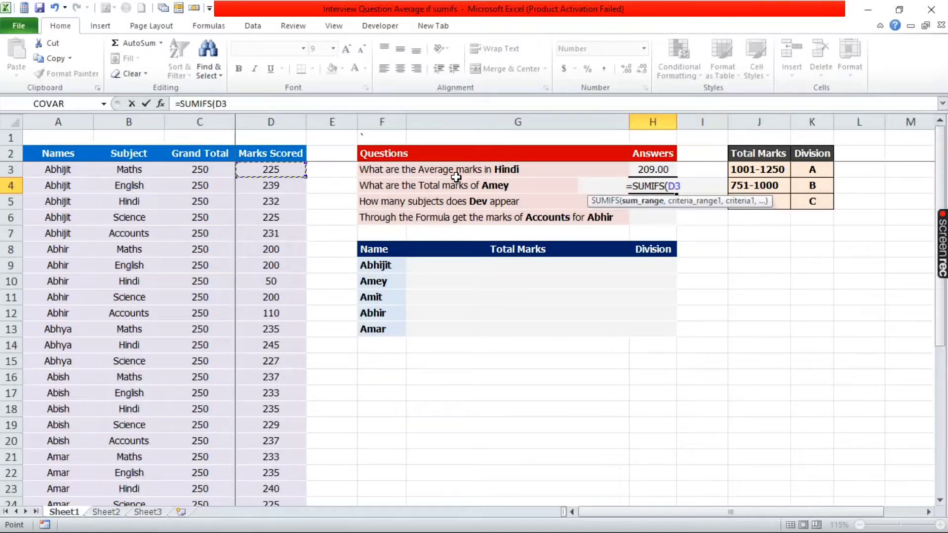
key(ctrl+shift+Down)
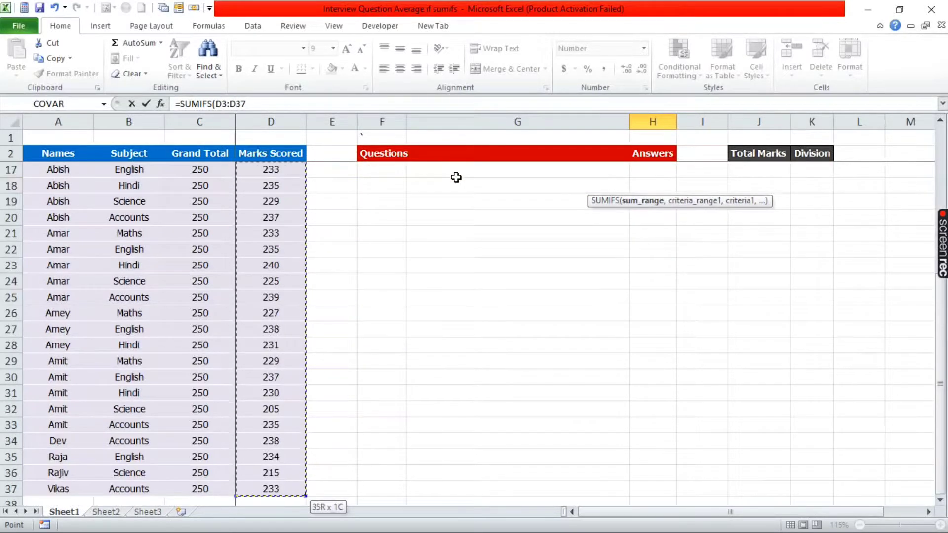
text(,)
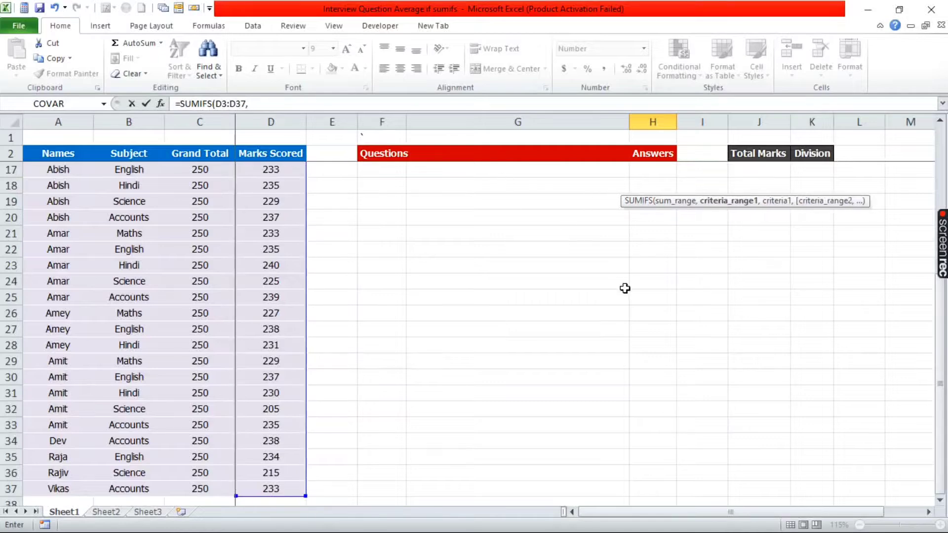
scroll(624, 289, up, 5)
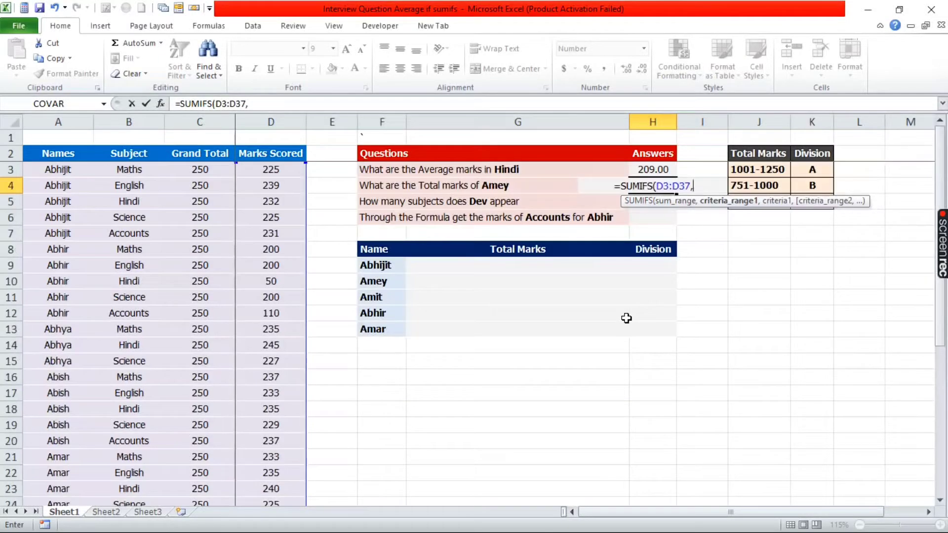
Complete the H4 formula with the Names cells A3:A37 as criteria range and the student's name from the question as criterion.
click(66, 170)
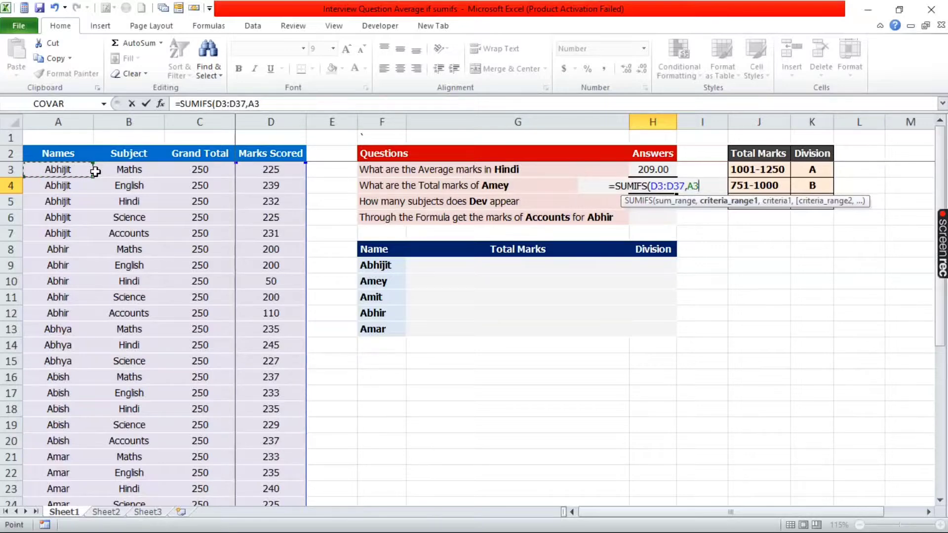
key(ctrl+shift+Down)
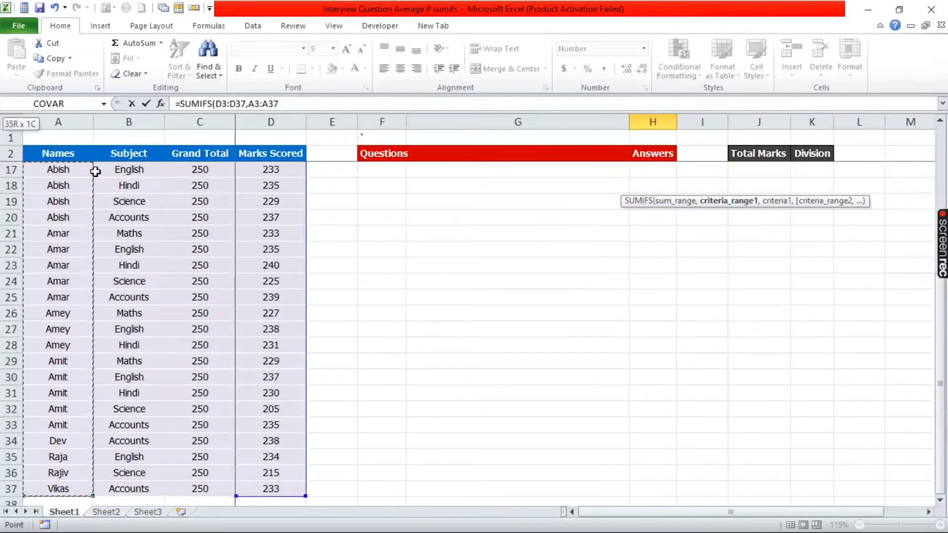
text(,)
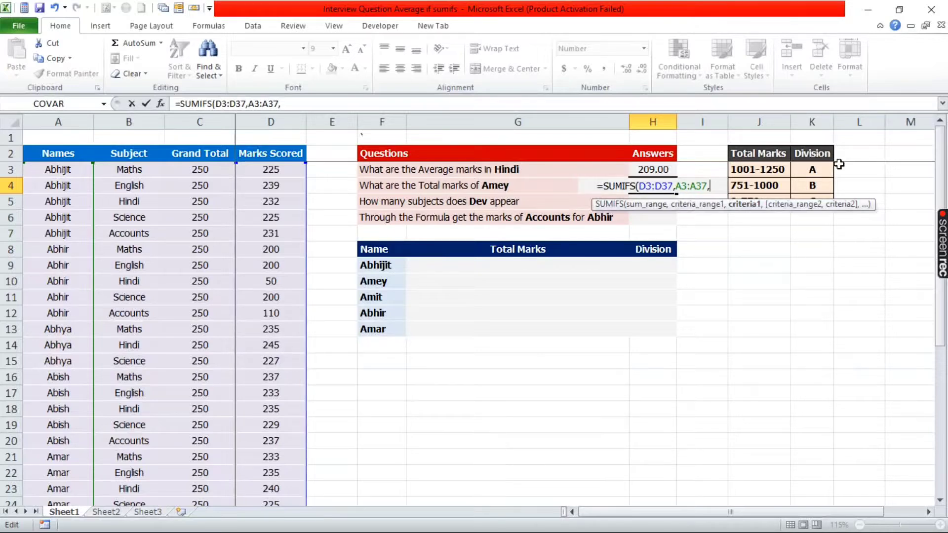
text("Amey)
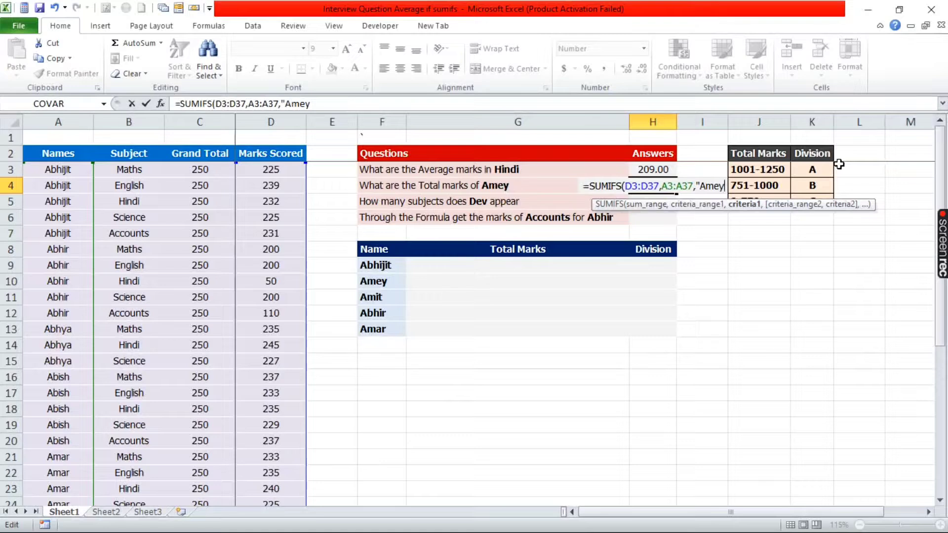
text(")
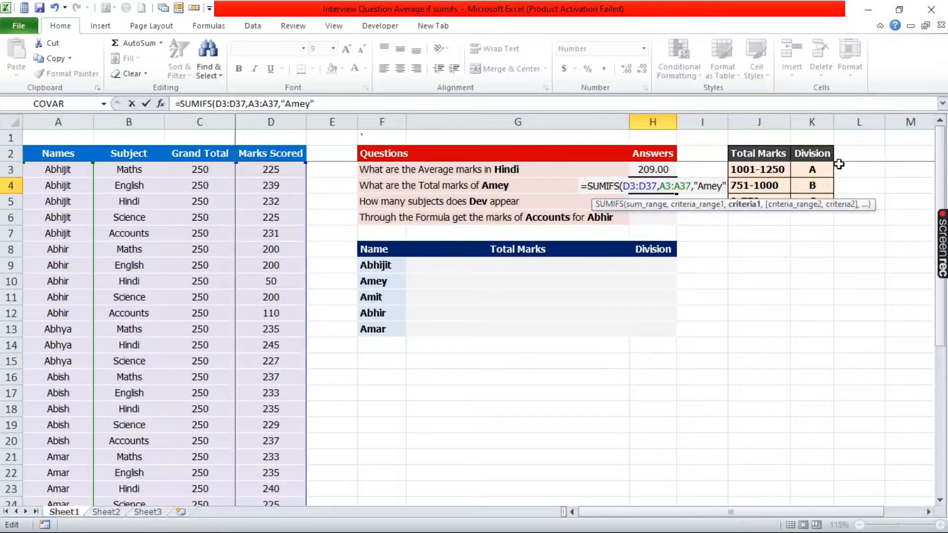
text())
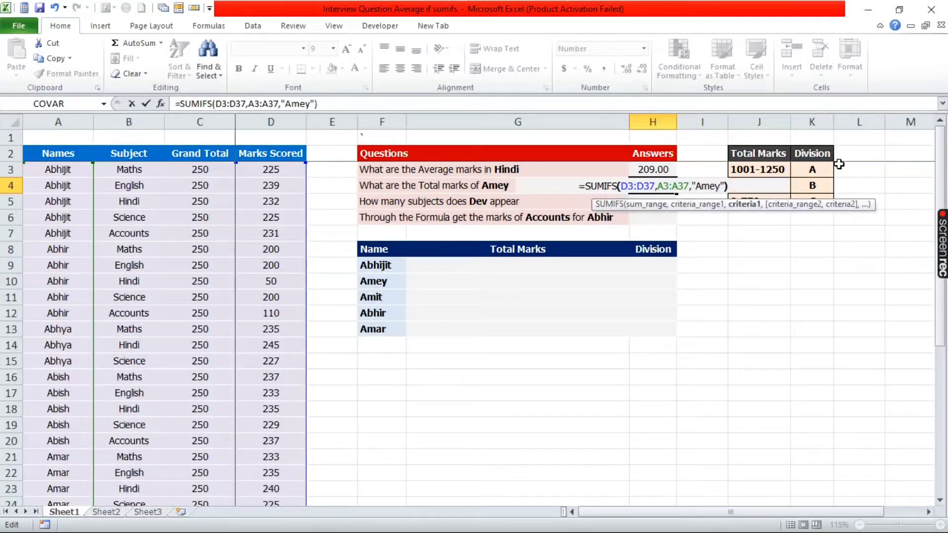
key(ctrl+Return)
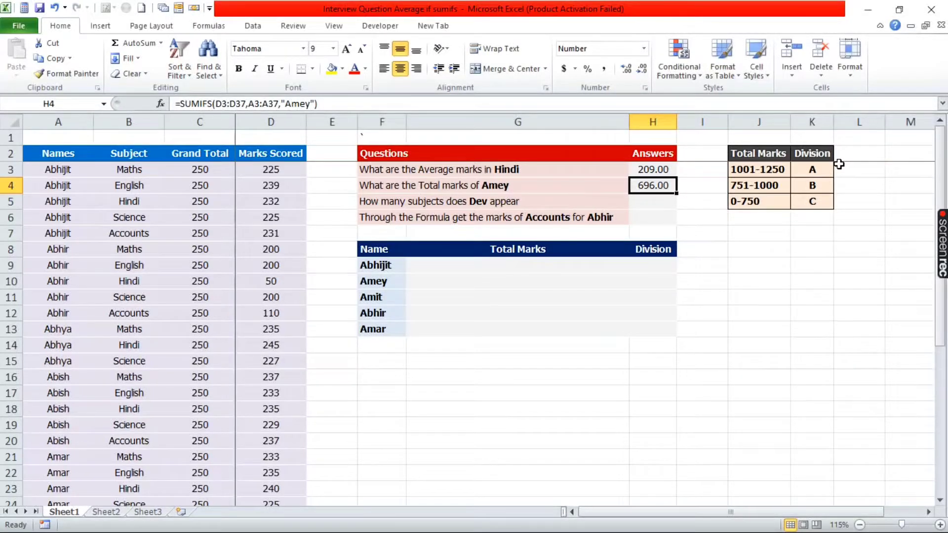
Start a COUNTIF formula in H5 for the subject count question, with the Names cells A3:A37 as its range.
key(Down)
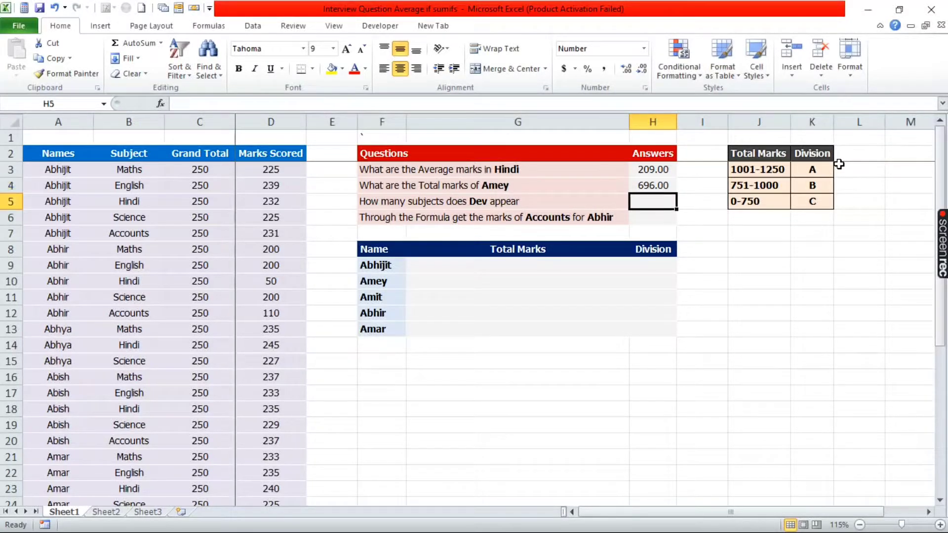
key(Left)
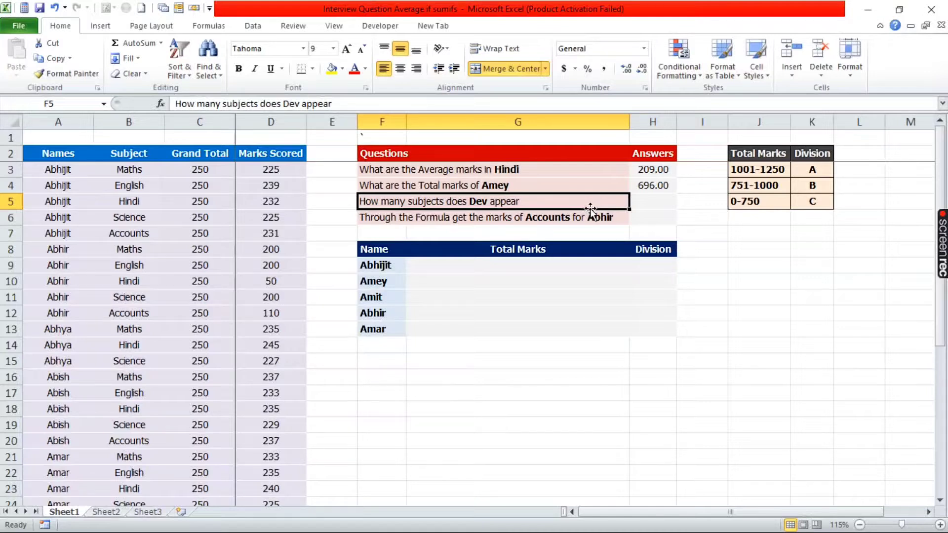
click(655, 203)
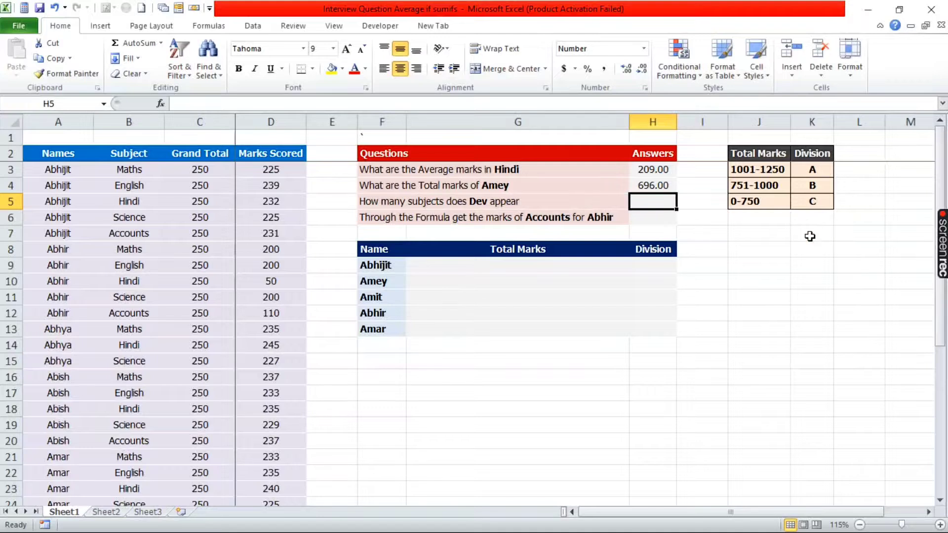
text(=CountIf)
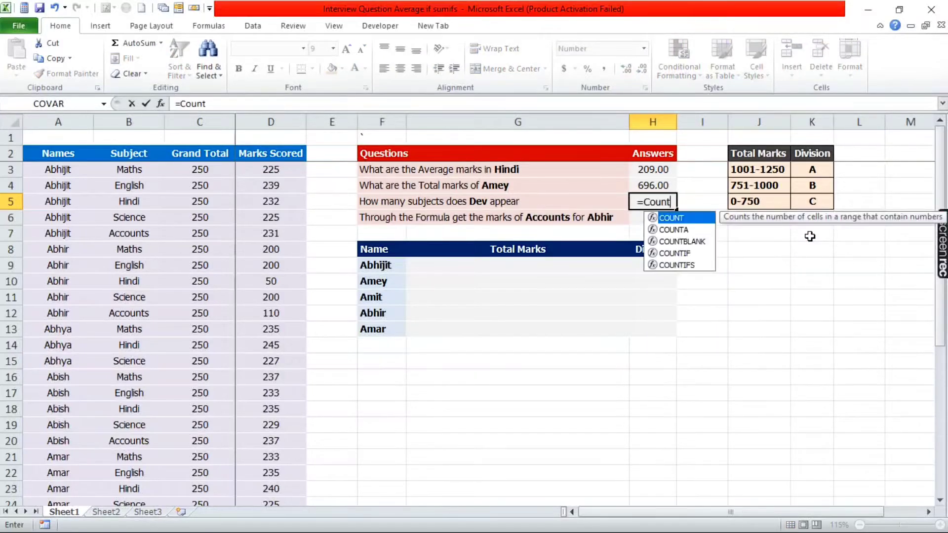
key(Tab)
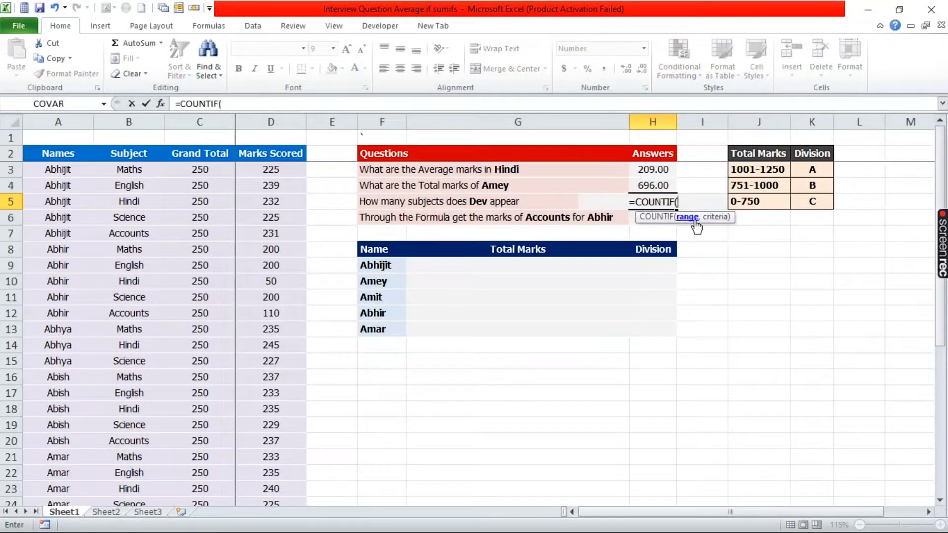
key(F4)
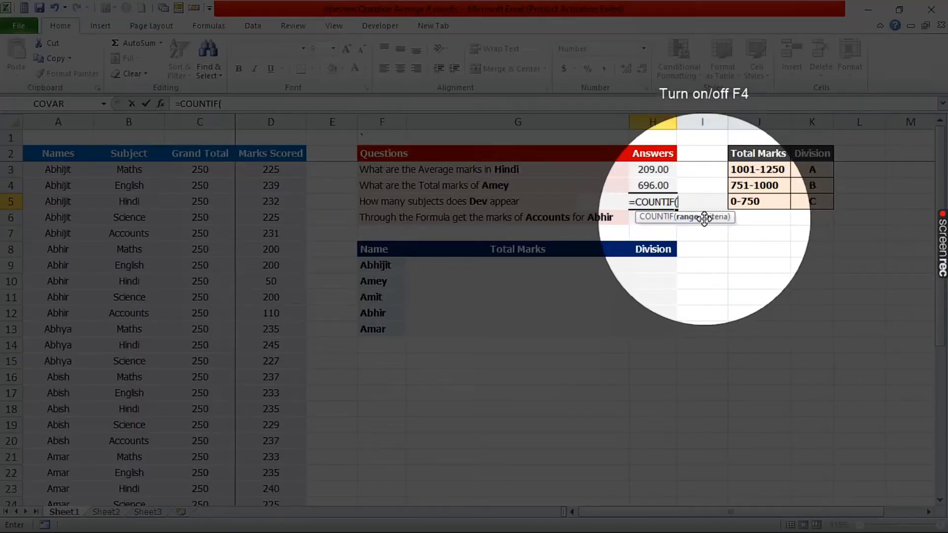
key(F4)
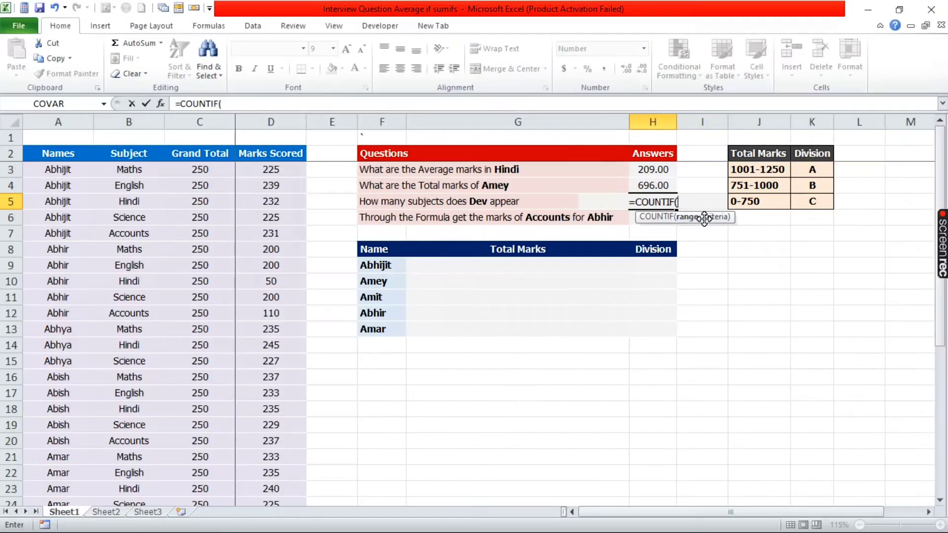
click(62, 169)
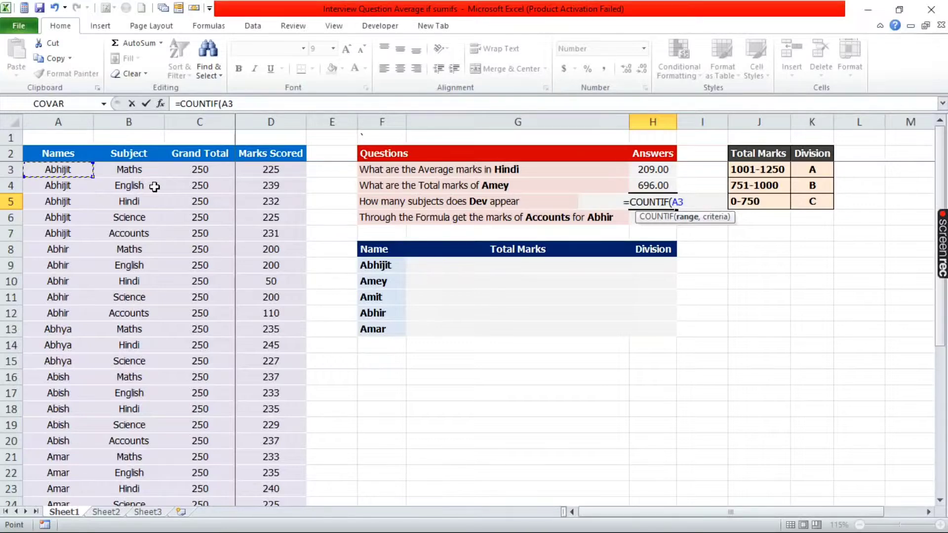
key(ctrl+shift+Down)
text(,)
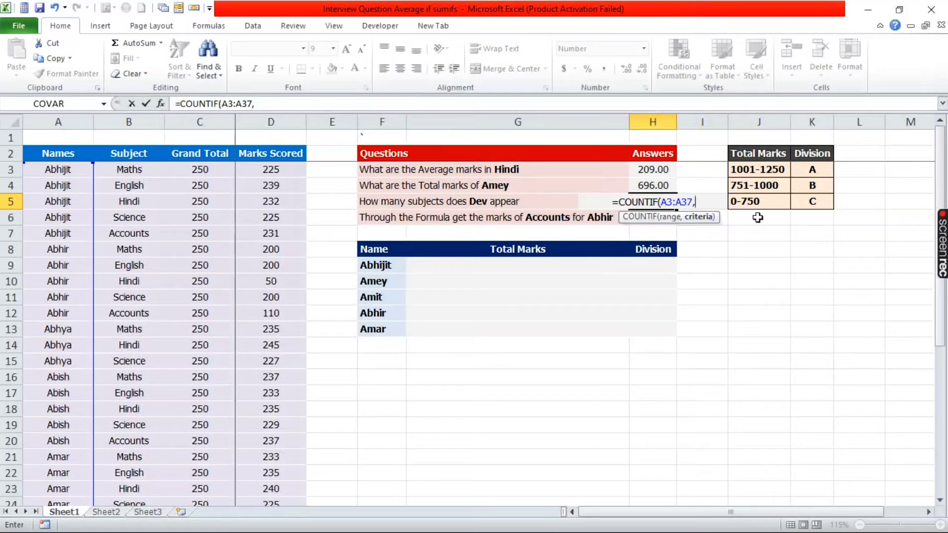
Complete the H5 formula with the student's name from the row 5 question as the criterion.
text("D)
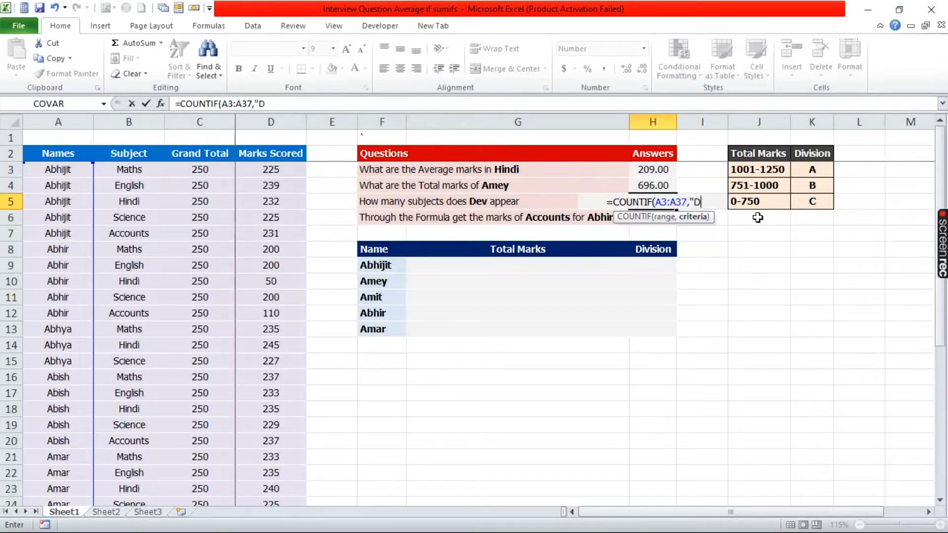
text(ev)
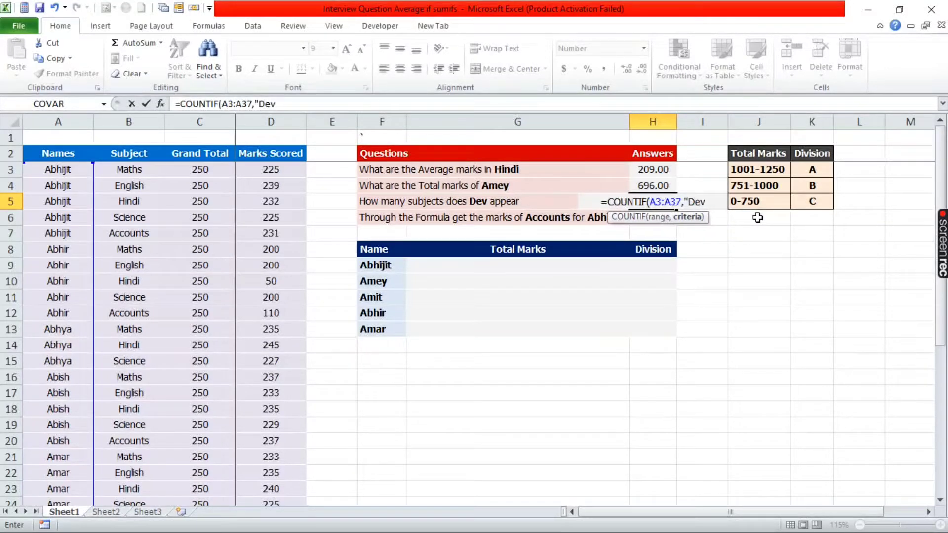
text("))
key(Return)
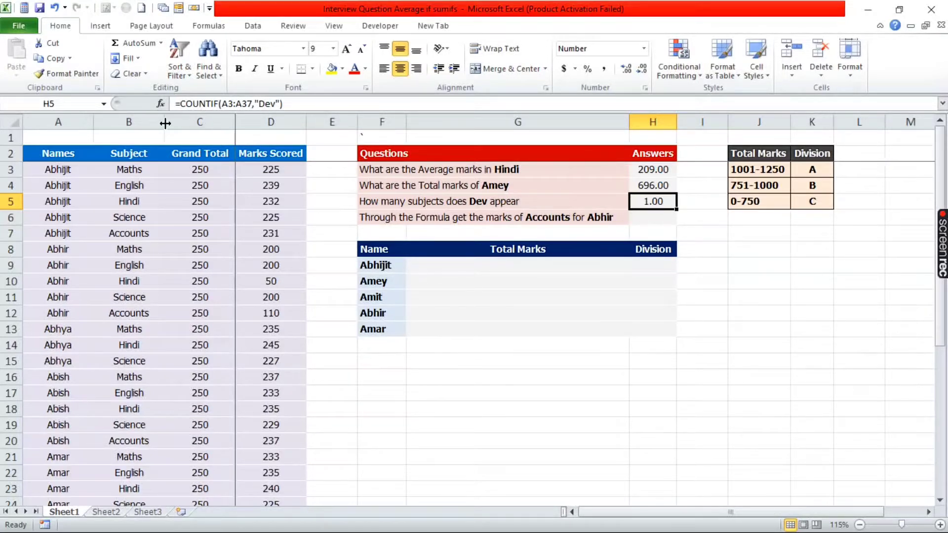
Replace the criterion in the H5 COUNTIF formula with the name of the first student in the marks table.
click(258, 105)
drag(257, 104, 275, 103)
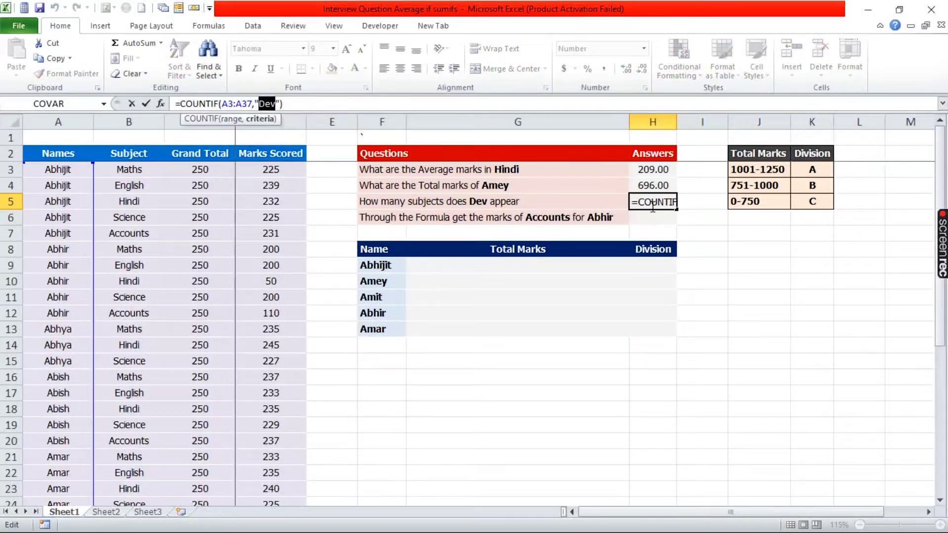
text(Abh)
text(ijit)
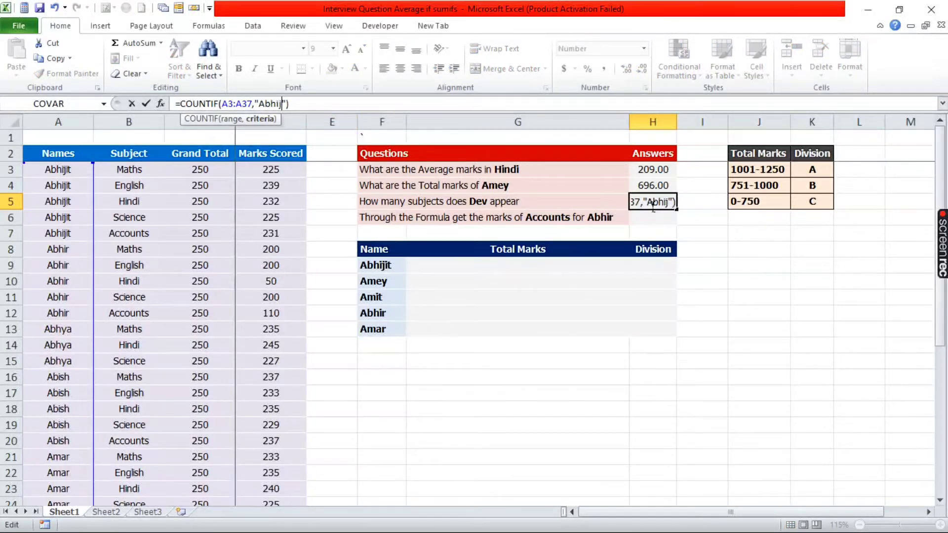
key(Return)
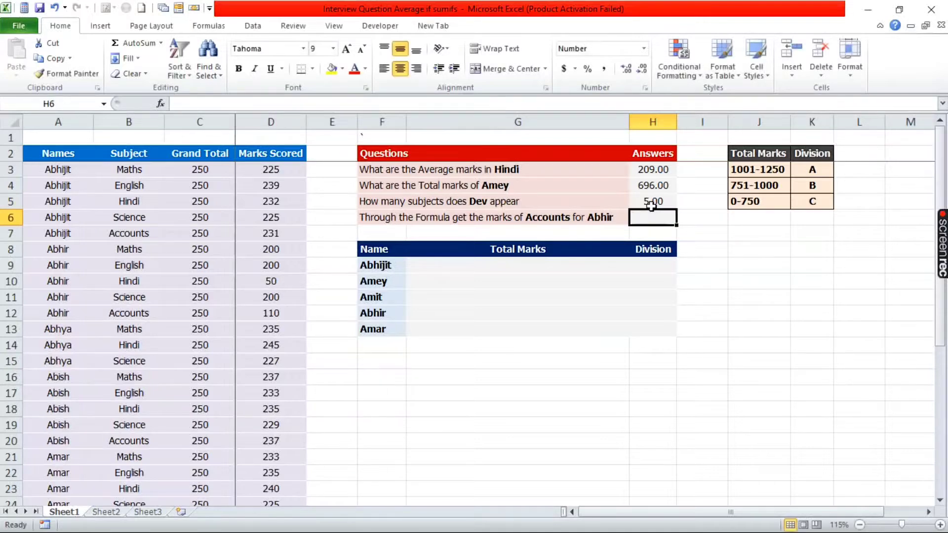
Replace the criterion in the H5 COUNTIF formula with the name of the student listed in rows 13 to 15.
click(652, 203)
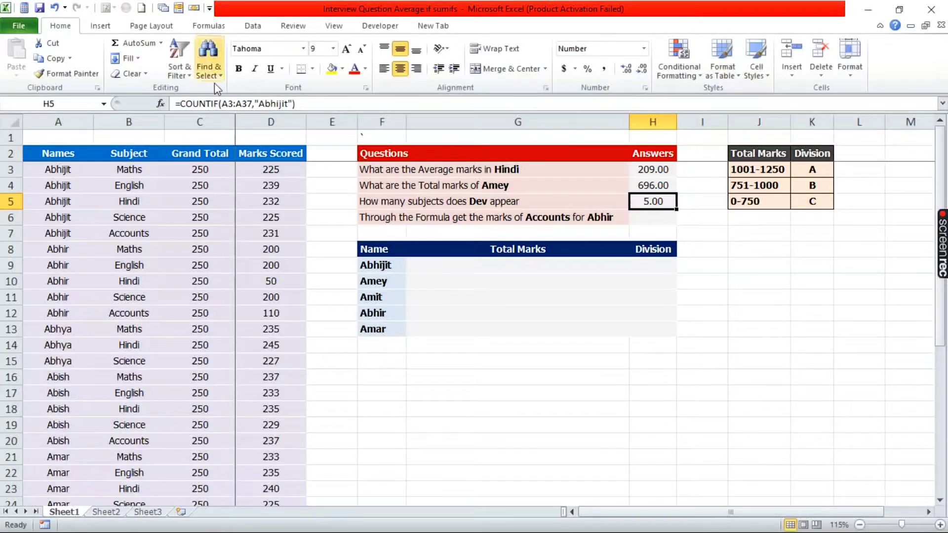
drag(258, 104, 280, 104)
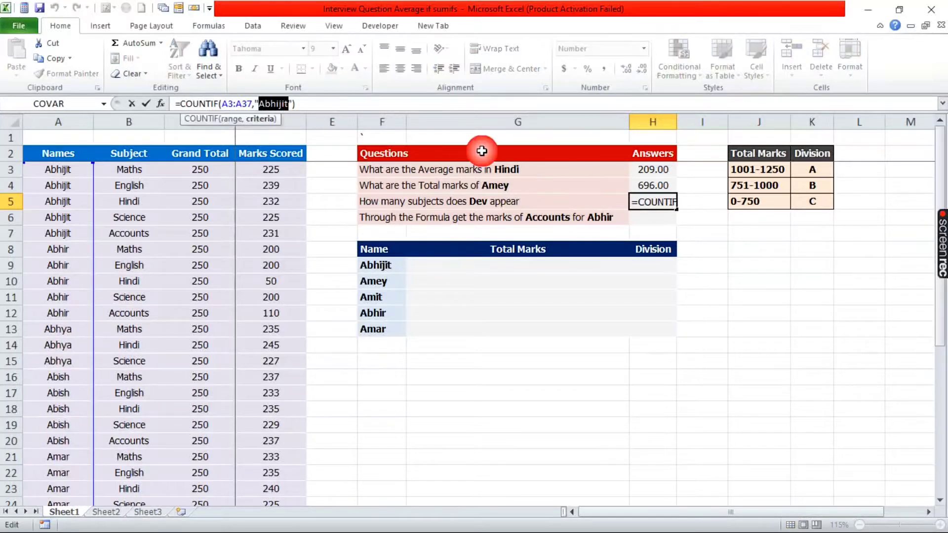
text(Abhya)
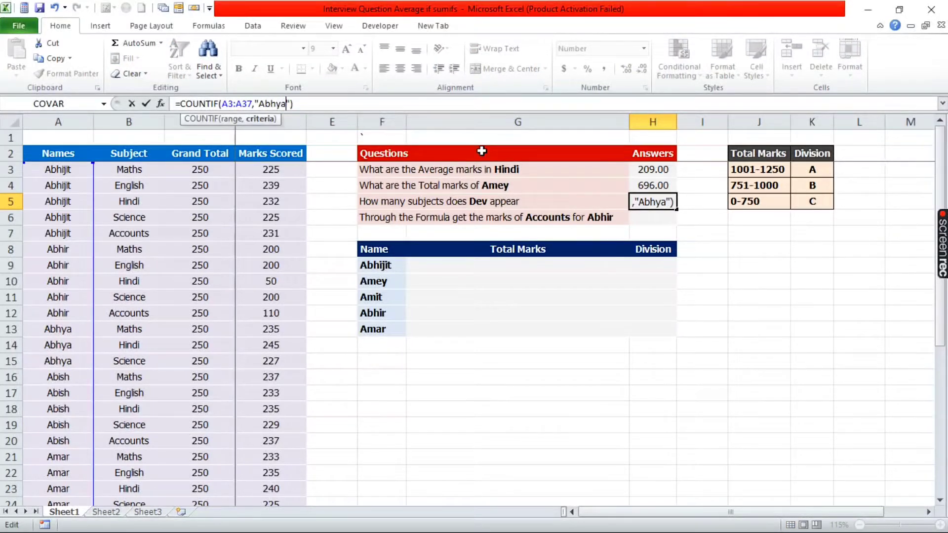
key(ctrl+Return)
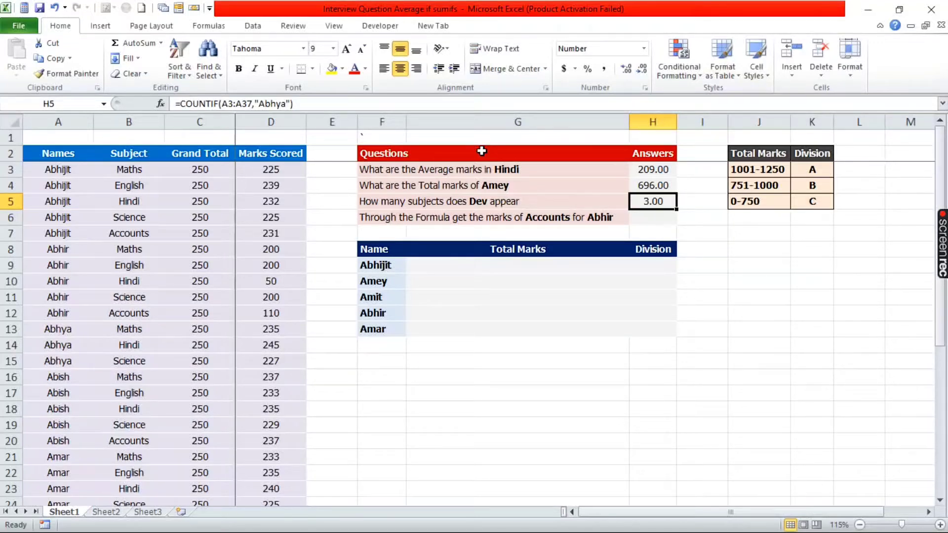
Examine the row 6 question, the Names and Subject columns, and the row 12 Accounts entry of the student it asks about.
key(Down)
key(Left)
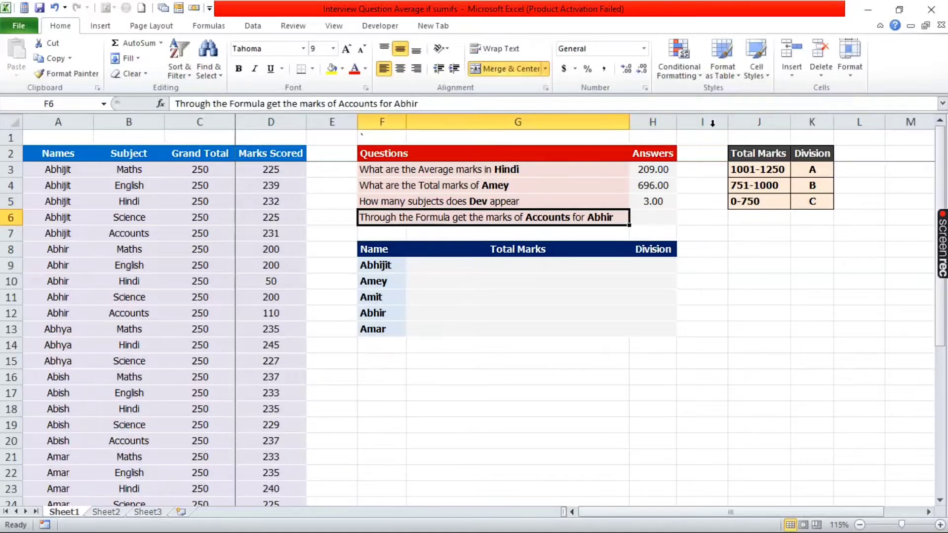
key(Right)
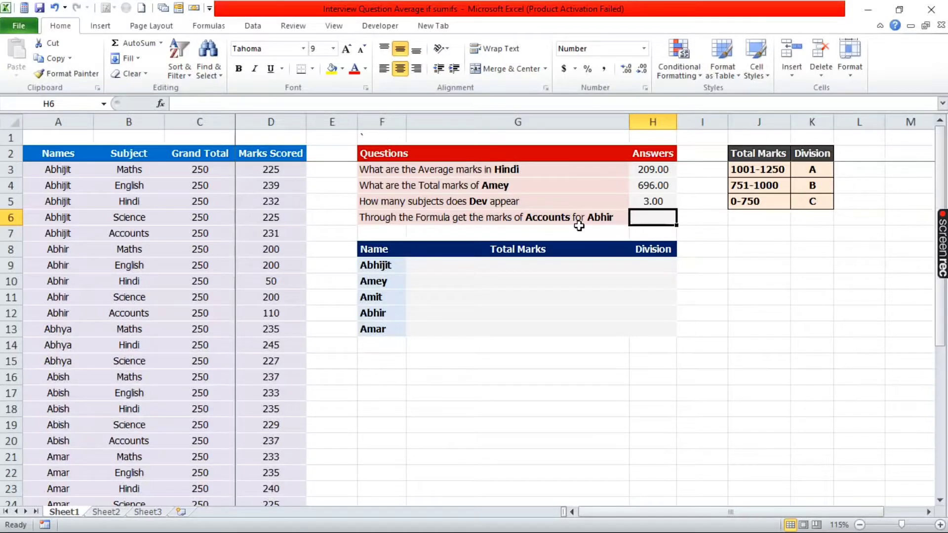
click(602, 219)
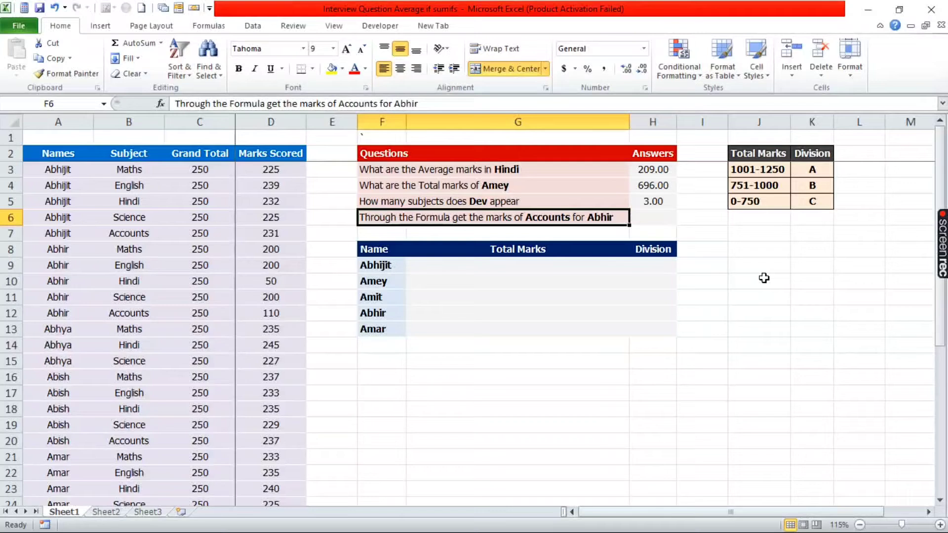
click(52, 122)
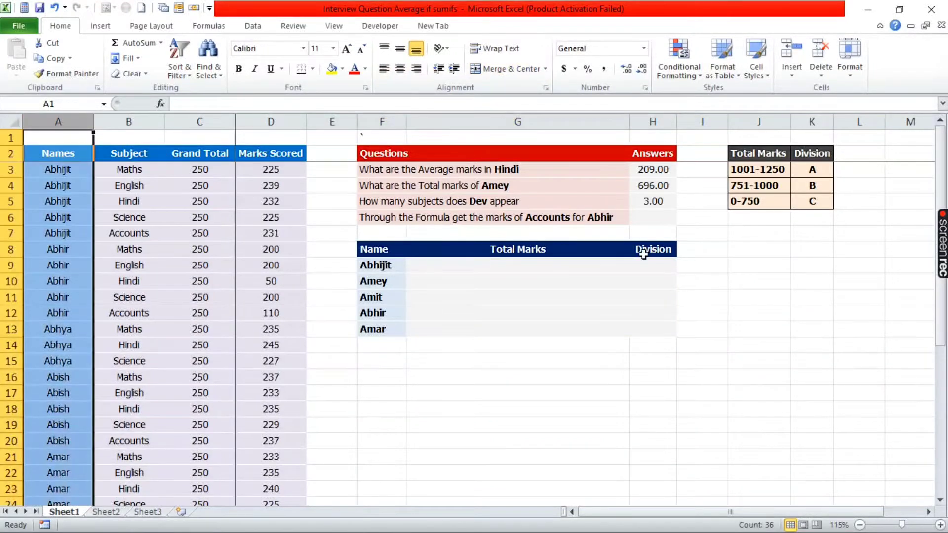
click(131, 122)
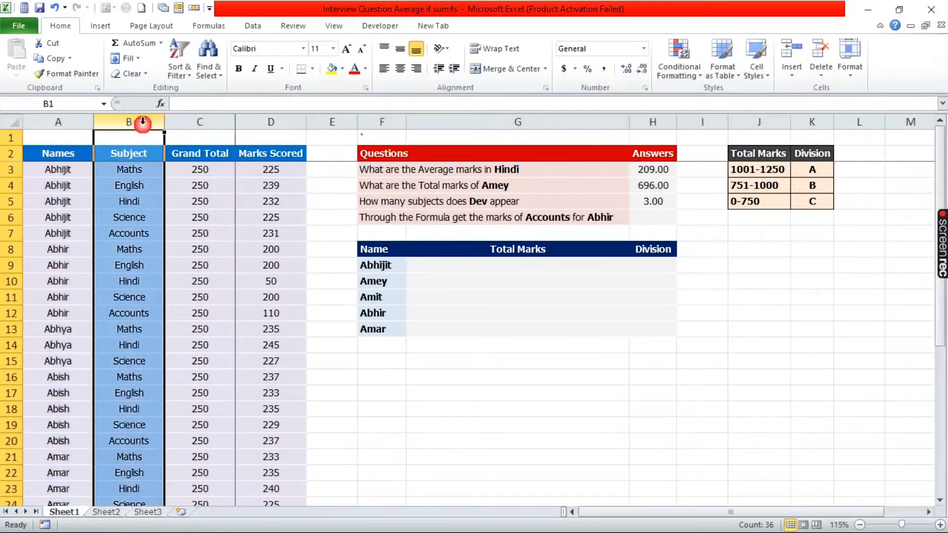
click(384, 220)
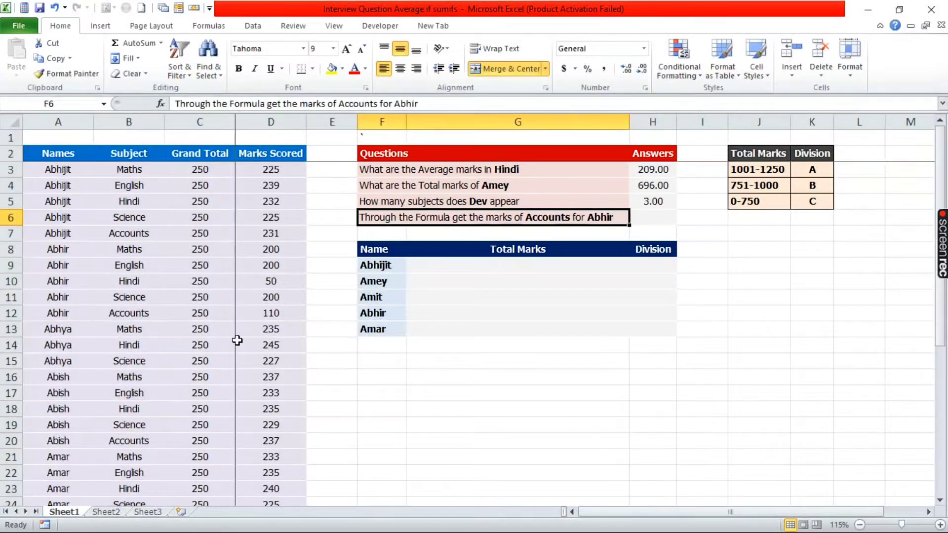
scroll(46, 348, down, 1)
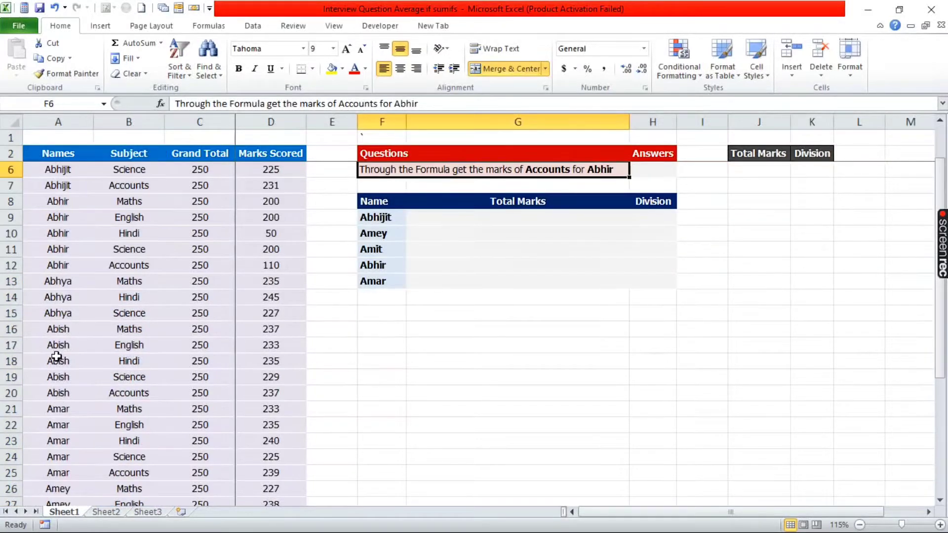
click(13, 265)
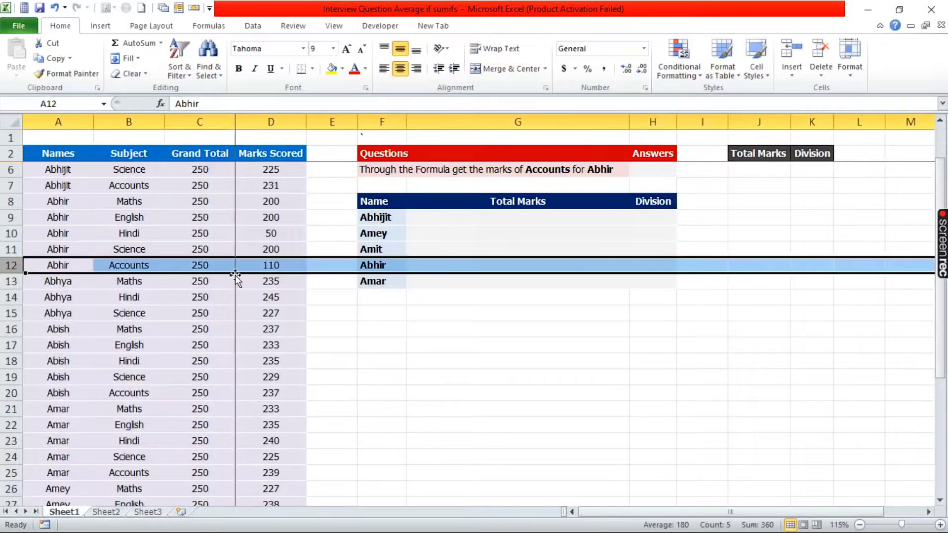
scroll(508, 349, up, 1)
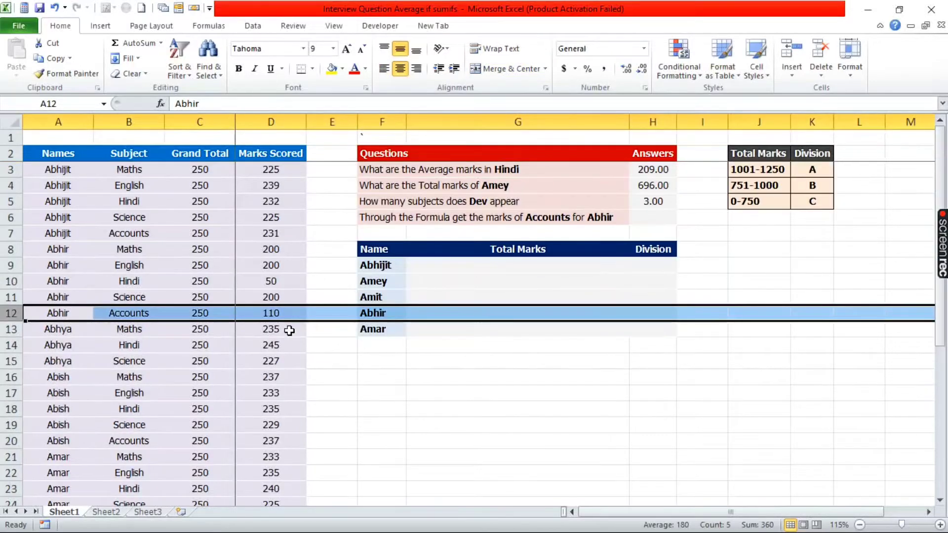
Start an AVERAGEIFS formula in H6 with the Marks Scored cells D3:D37 as its average range.
click(651, 218)
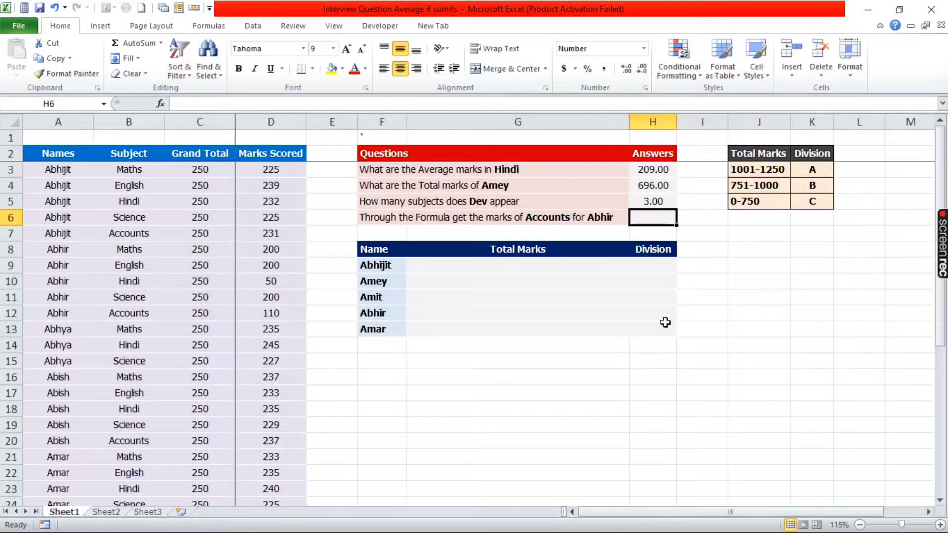
text(=a)
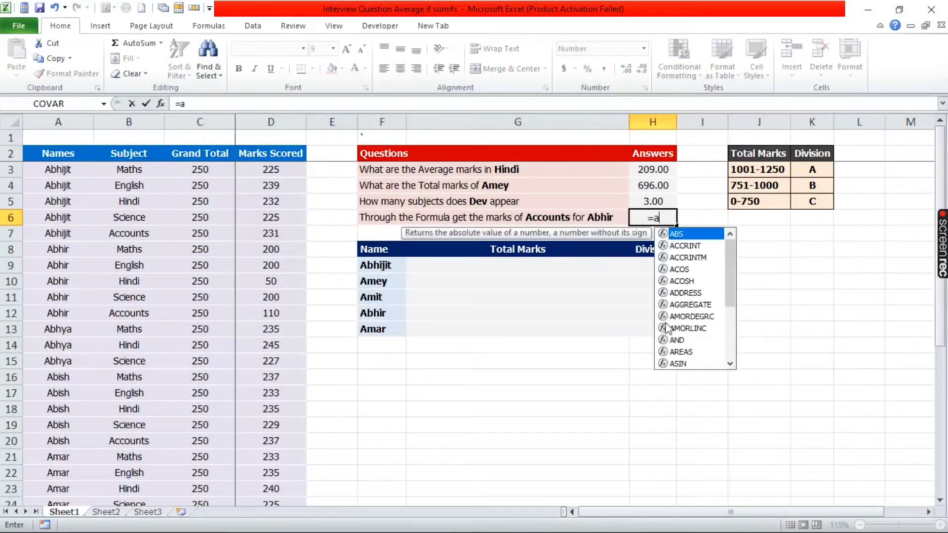
text(verageifs)
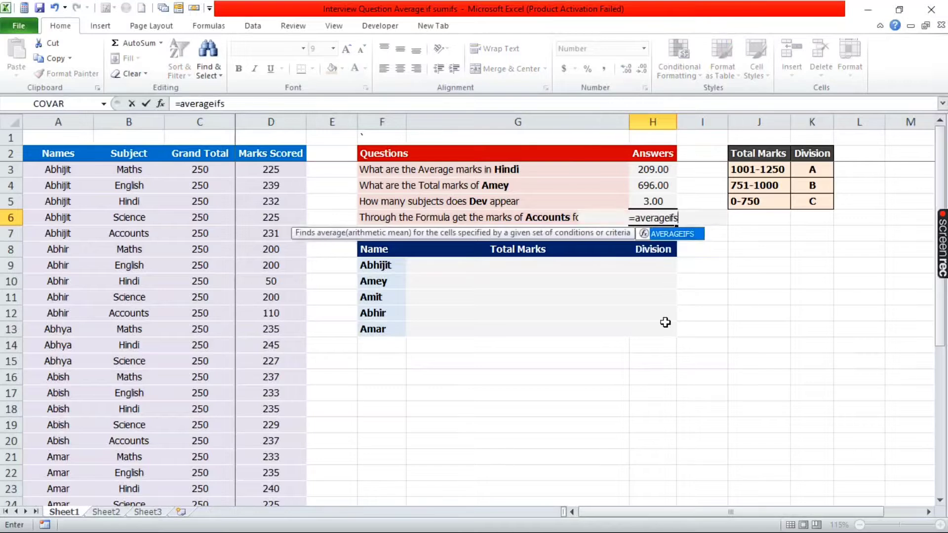
key(Tab)
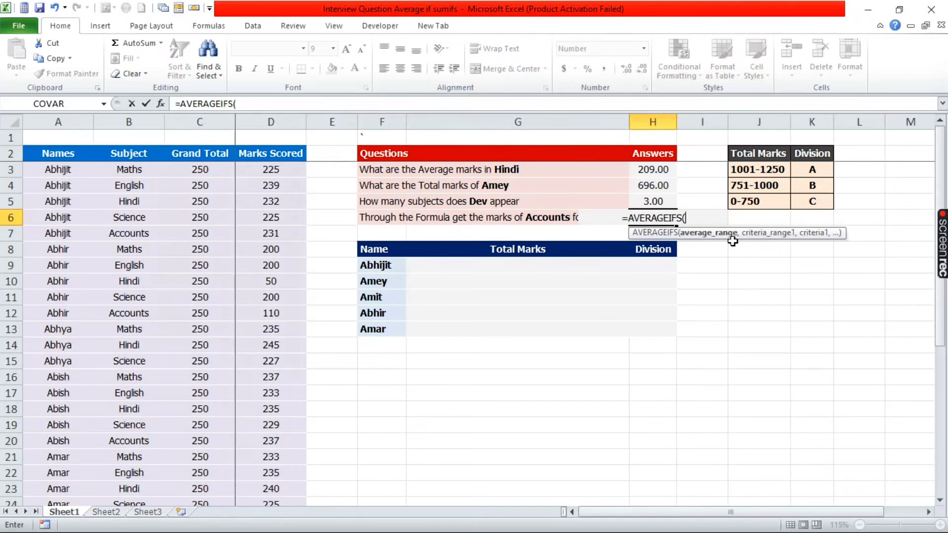
click(272, 170)
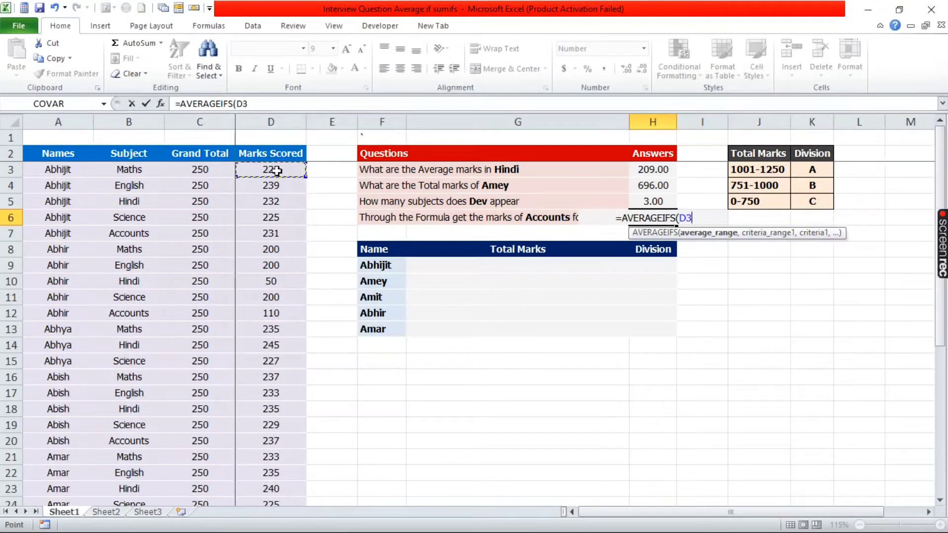
key(ctrl+shift+Down)
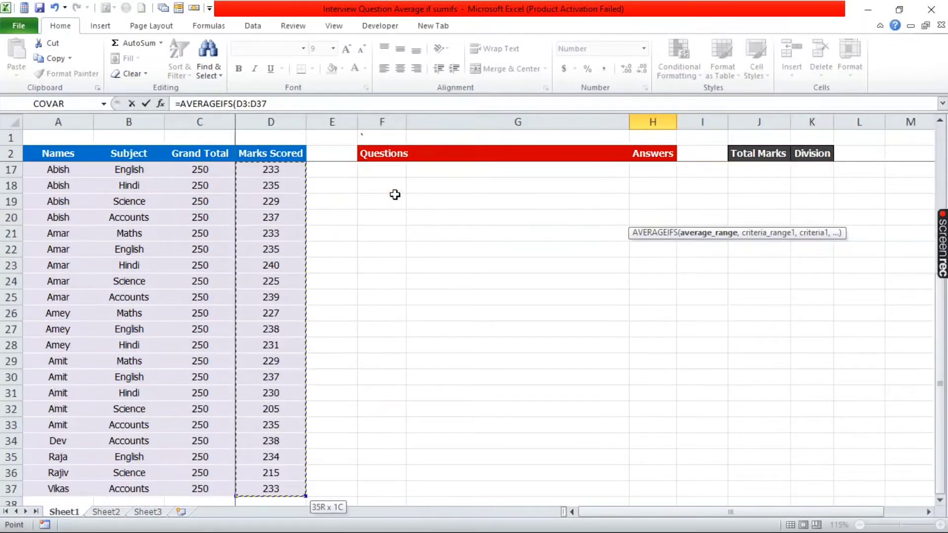
text(,)
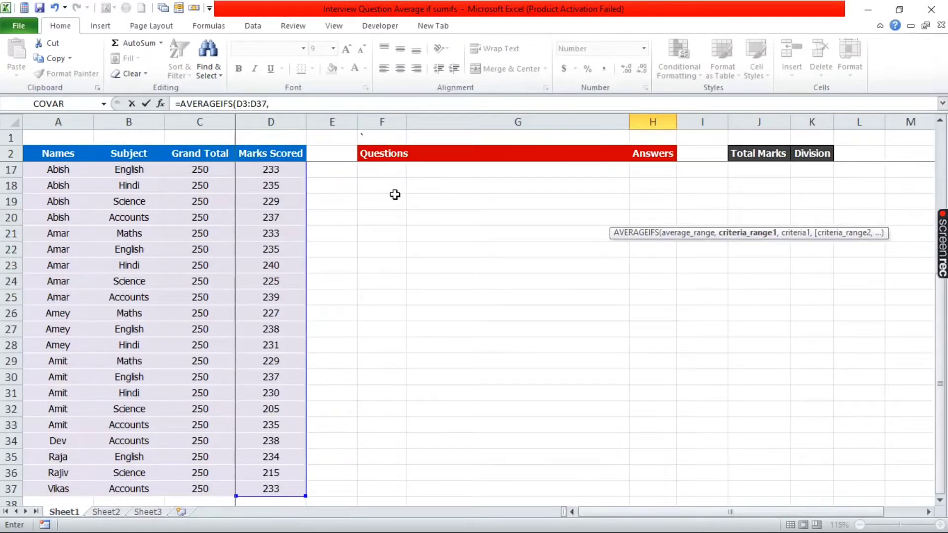
scroll(461, 273, up, 5)
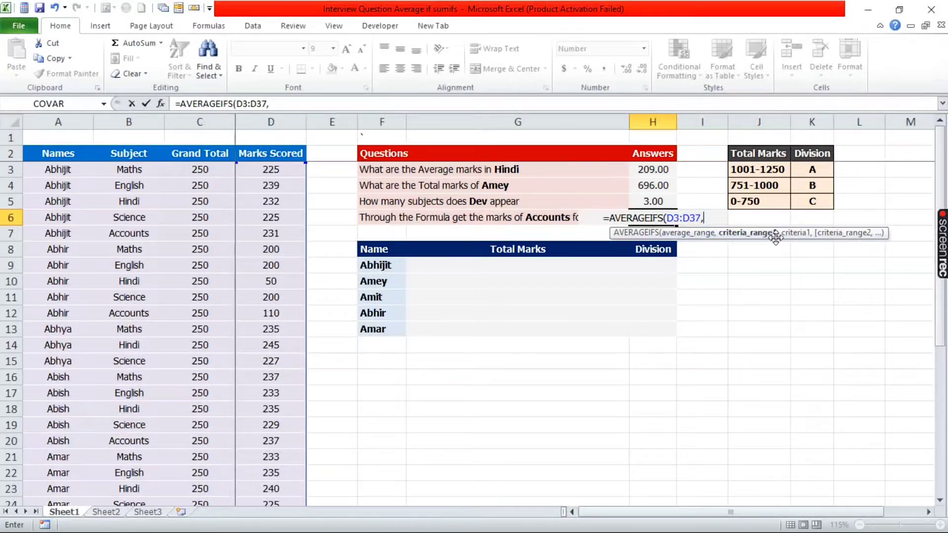
Add the Names cells A3:A37 to the H6 formula as first criteria range, with the student's name from the row 6 question as criterion.
click(70, 169)
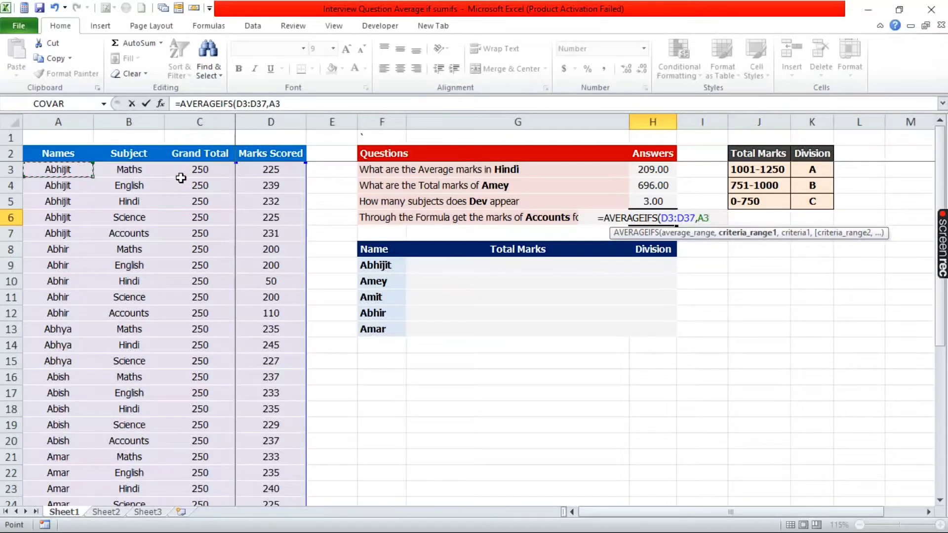
key(ctrl+shift+Down)
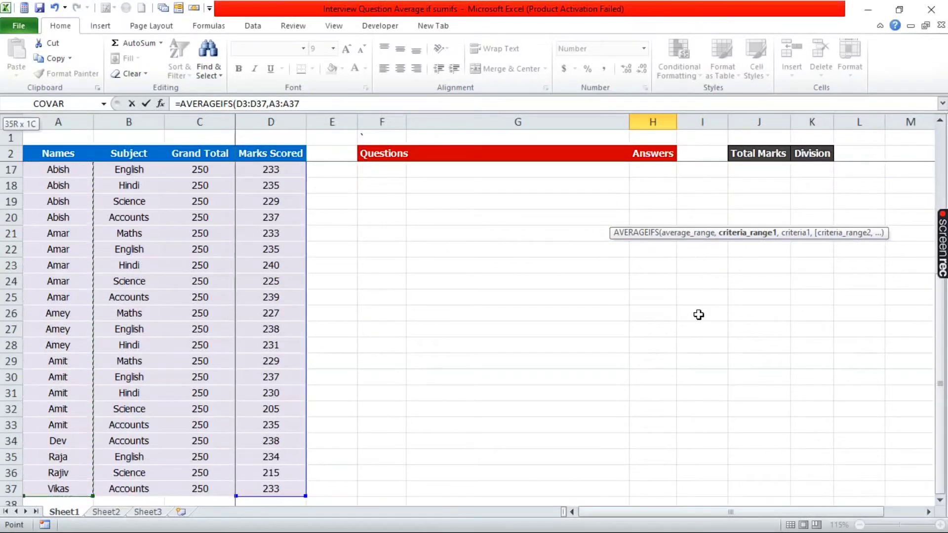
scroll(698, 313, up, 5)
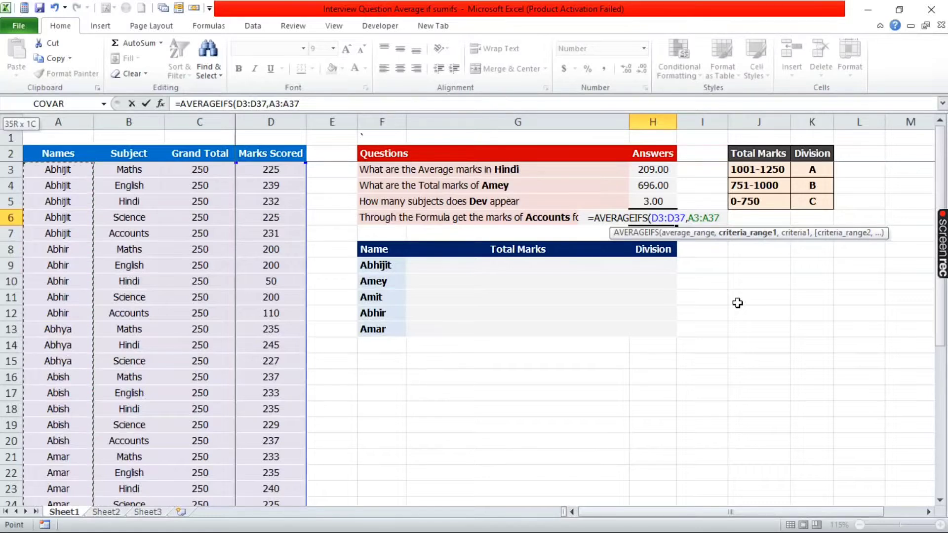
text(,)
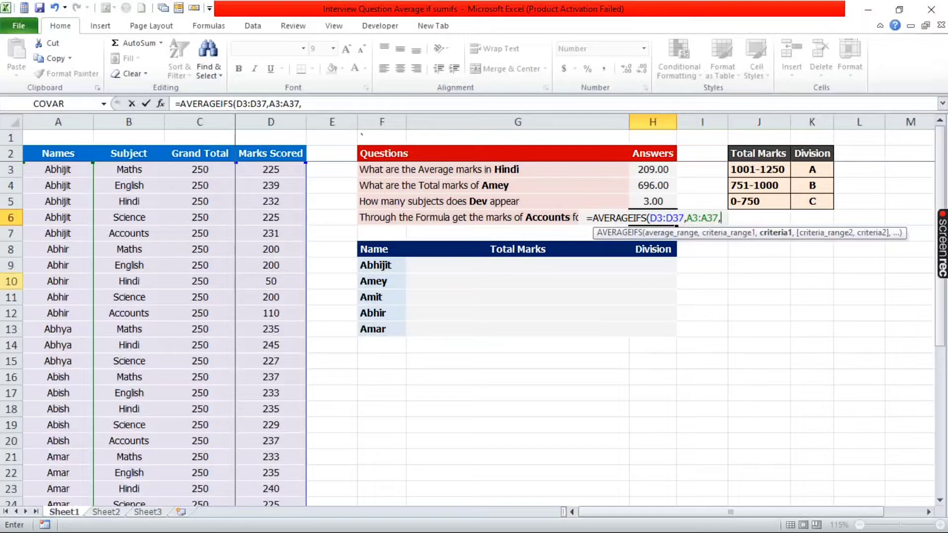
click(62, 252)
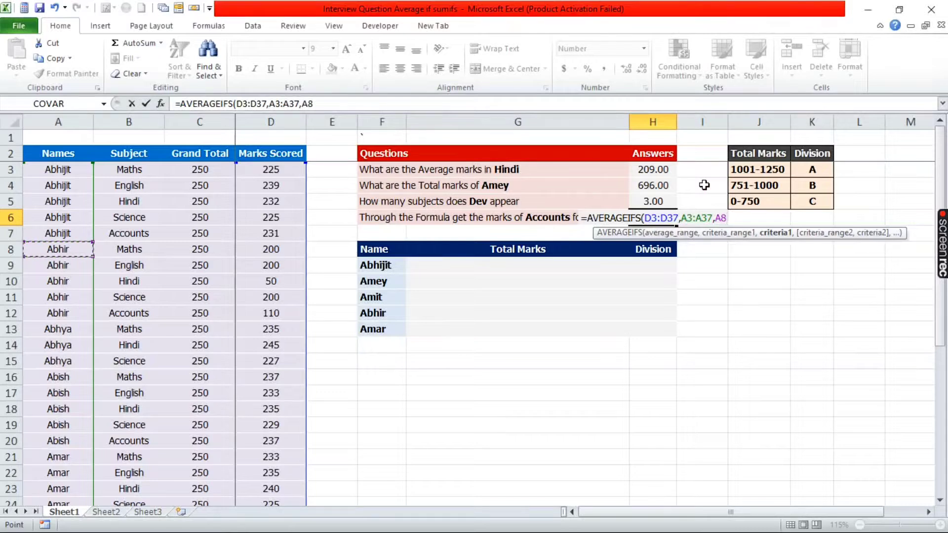
key(BackSpace)
key(BackSpace)
text("A)
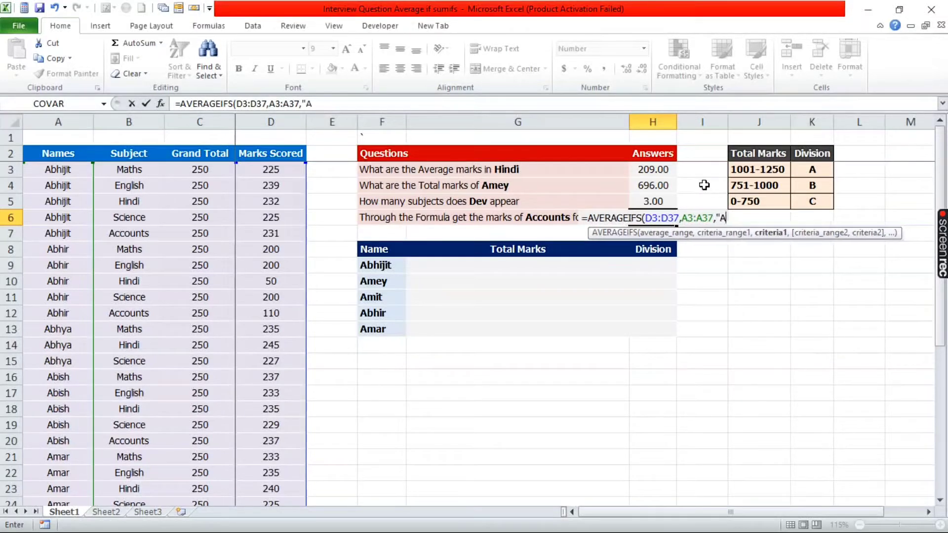
text(bhir)
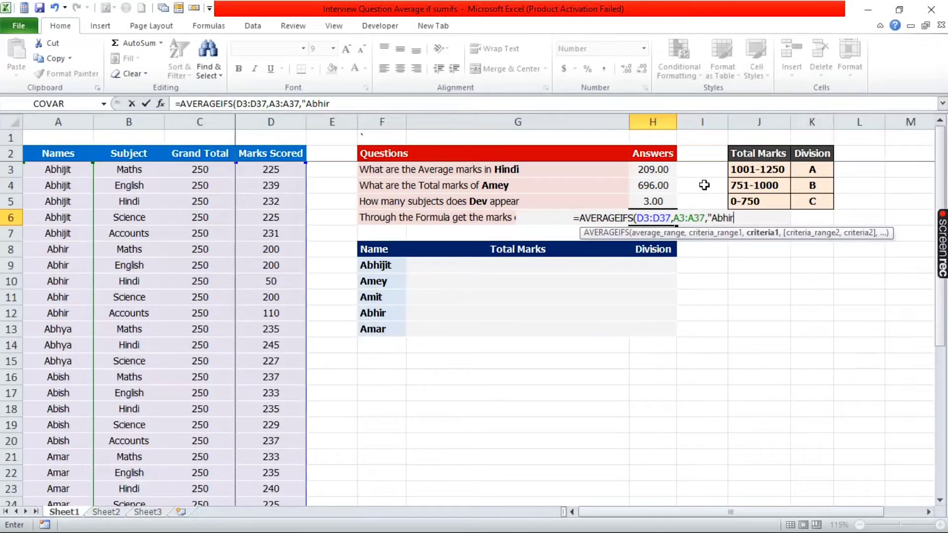
text(")
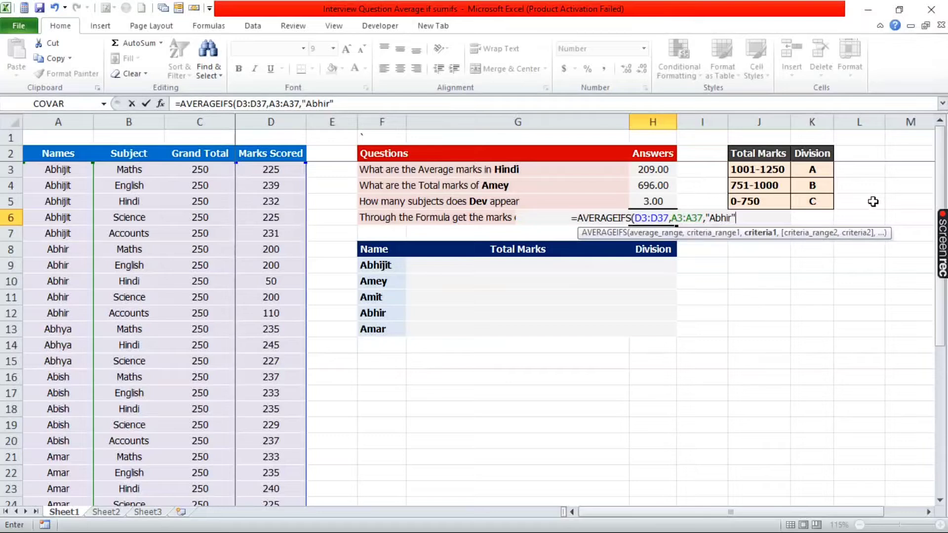
text(,)
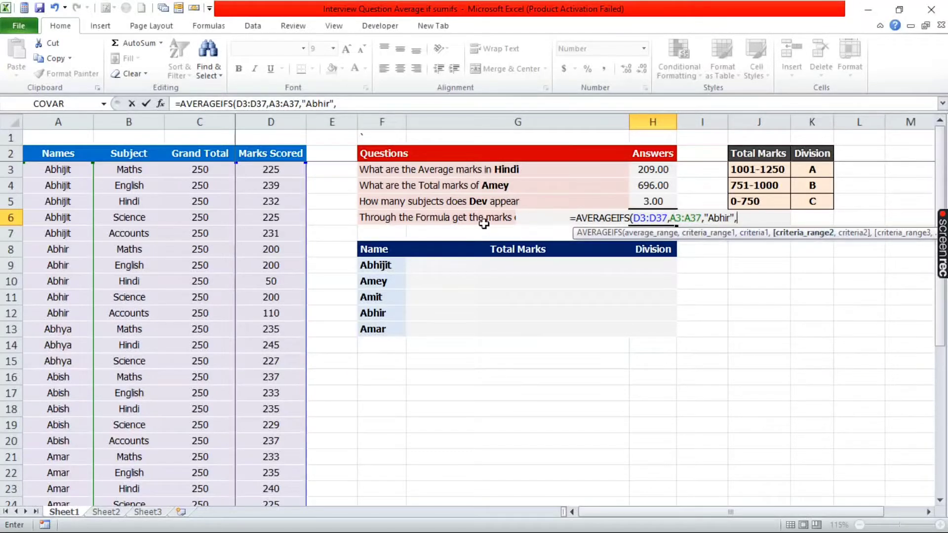
Complete the H6 AVERAGEIFS formula with the Subject cells B3:B37 as second criteria range and "Accounts" as its criterion.
click(127, 167)
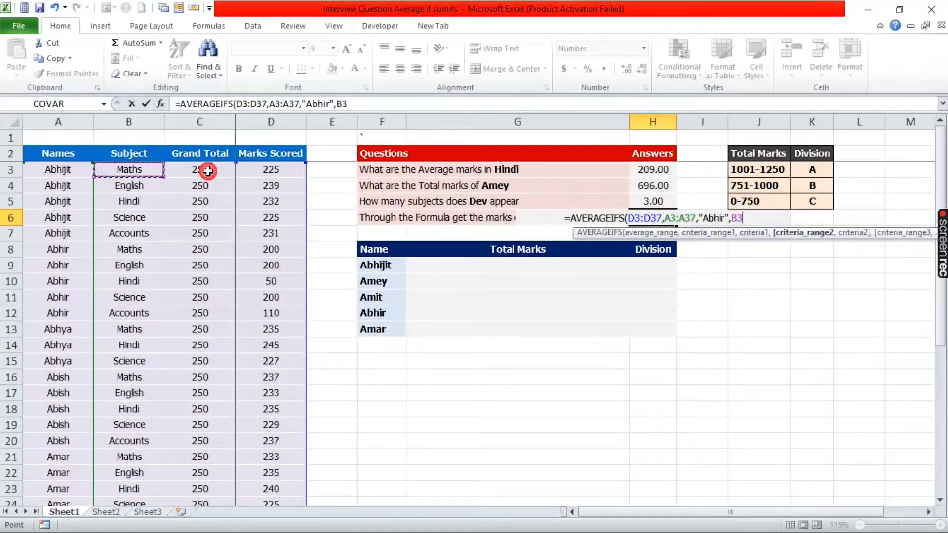
key(ctrl+shift+Down)
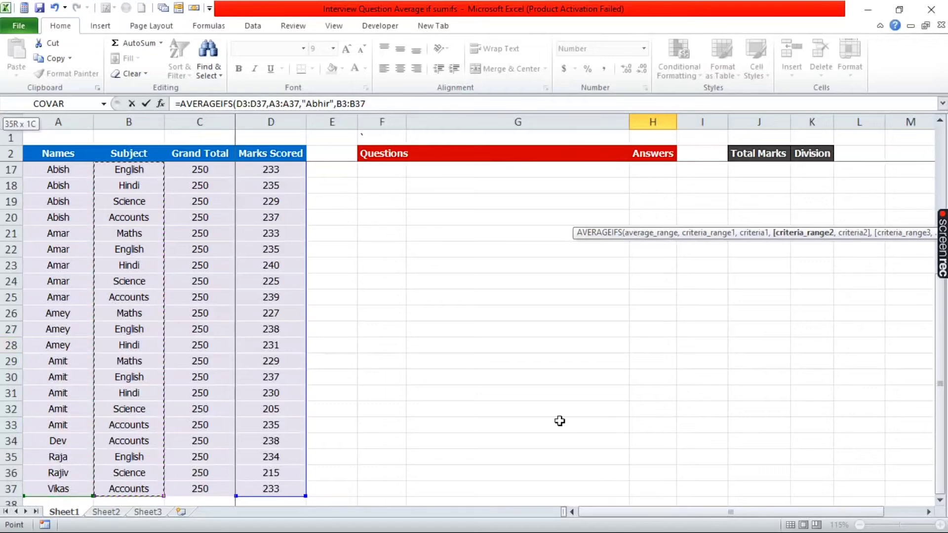
scroll(558, 419, up, 5)
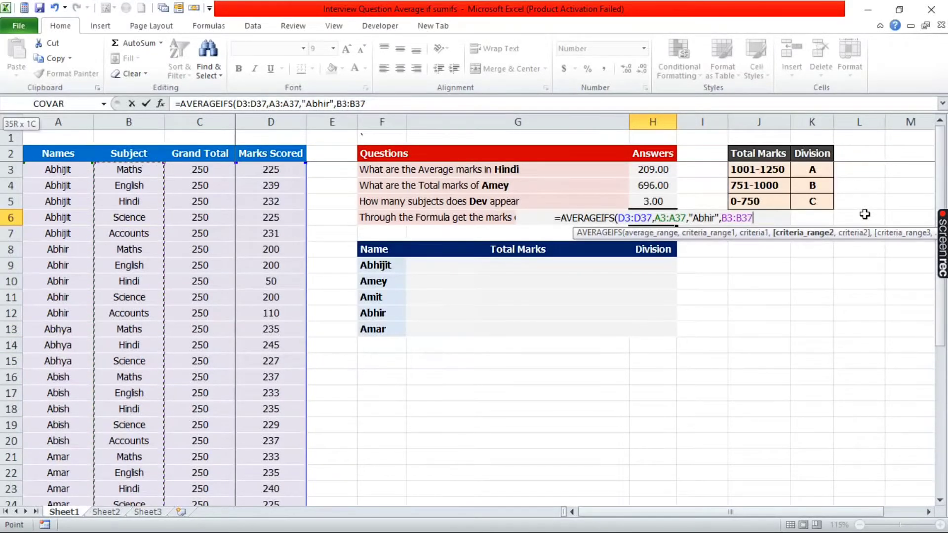
text(,)
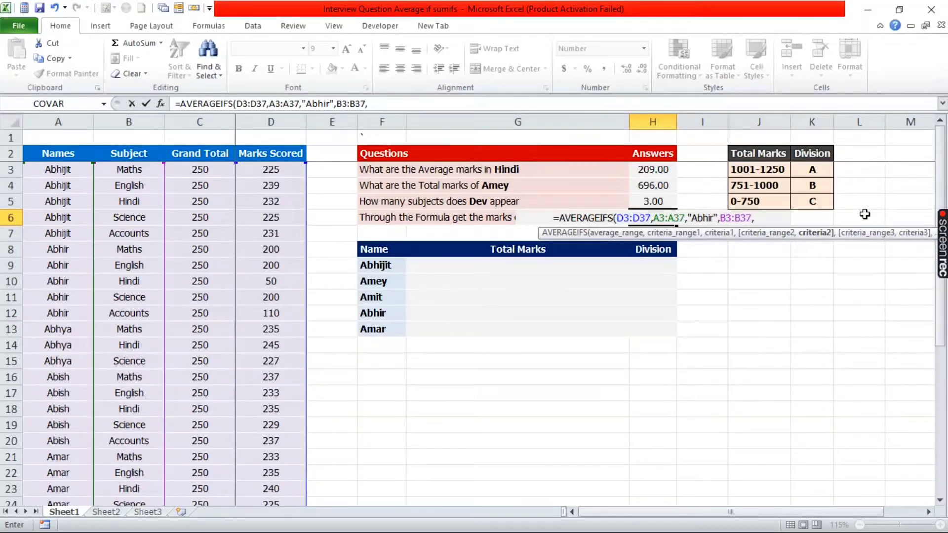
text("Acc)
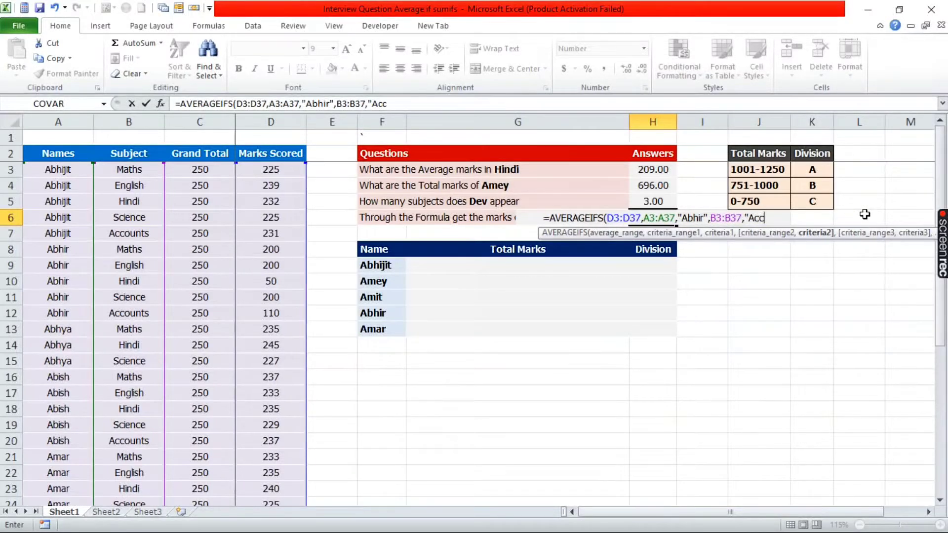
text(ounts)
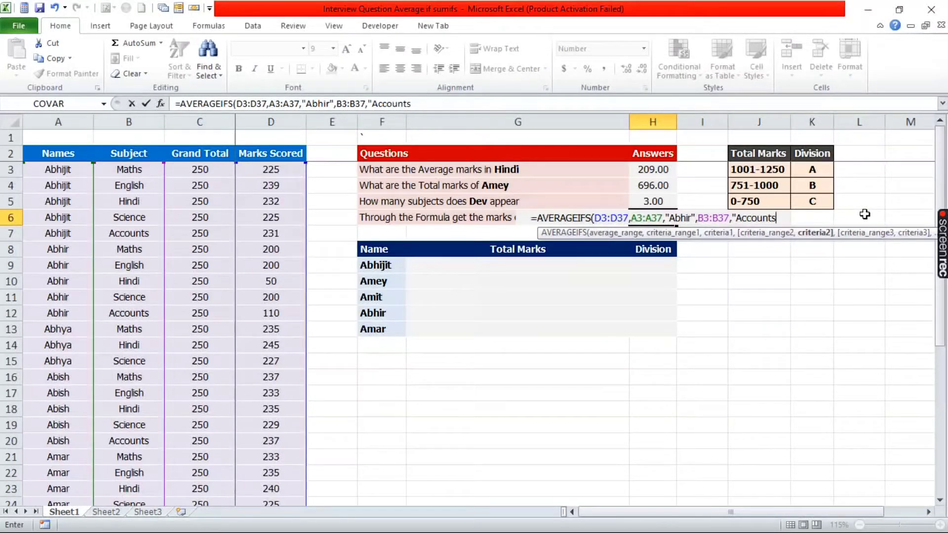
text("))
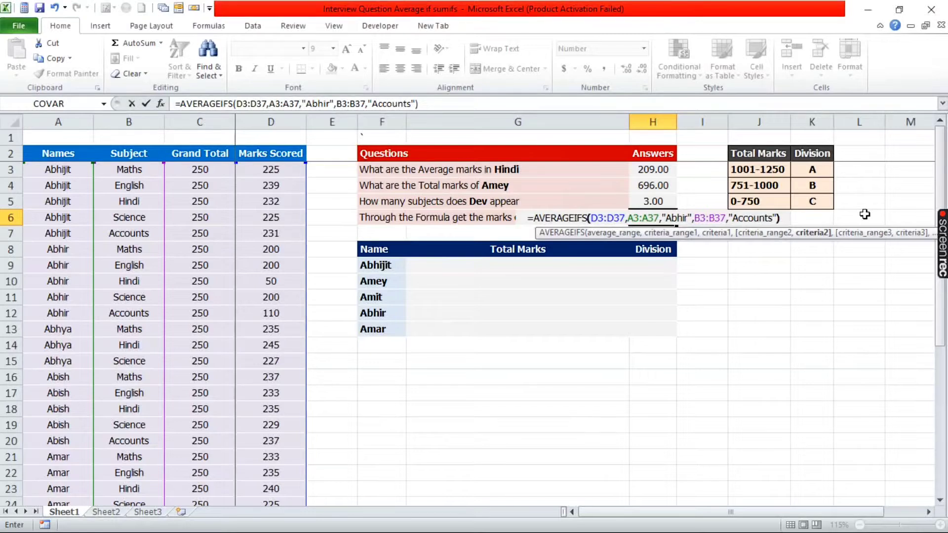
key(Return)
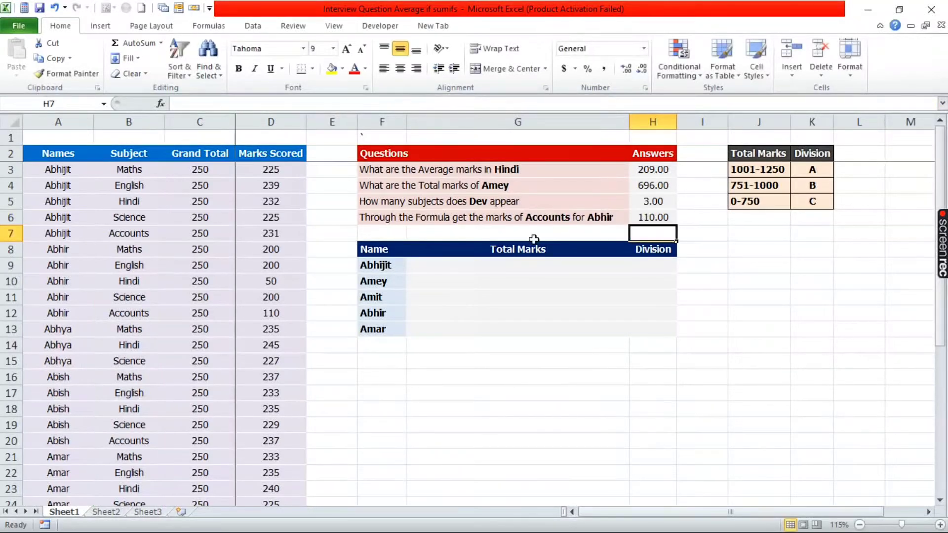
Make the row 12 Accounts entry in A12:D12 and the matching answer in H6 bold.
click(647, 218)
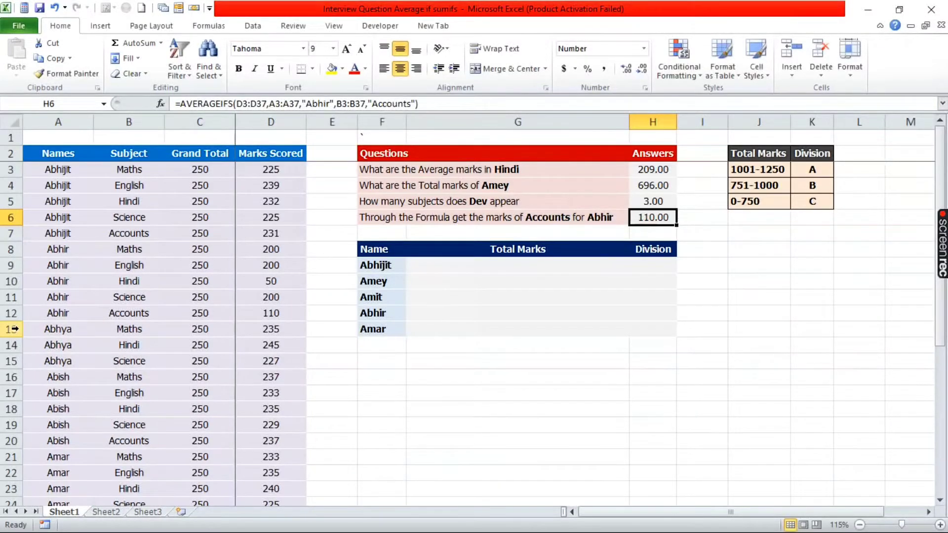
click(11, 313)
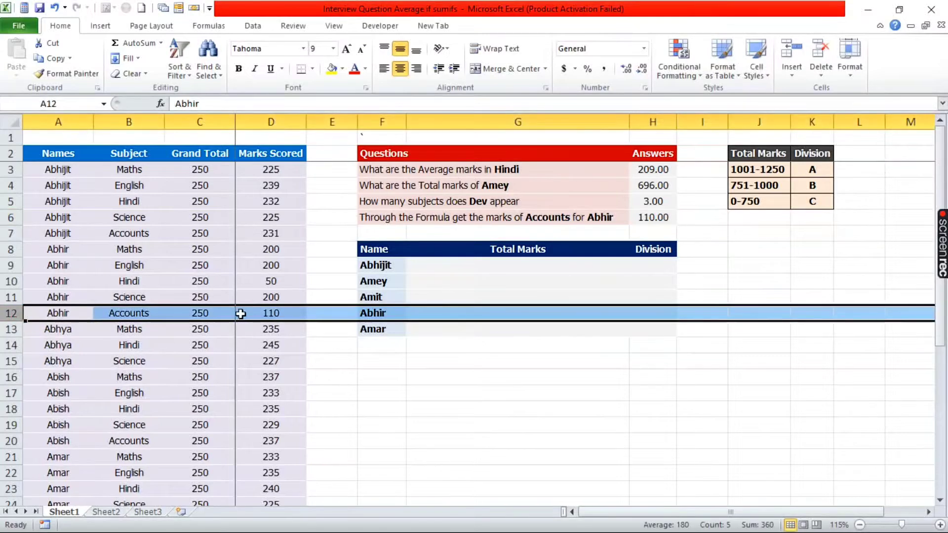
drag(273, 313, 87, 313)
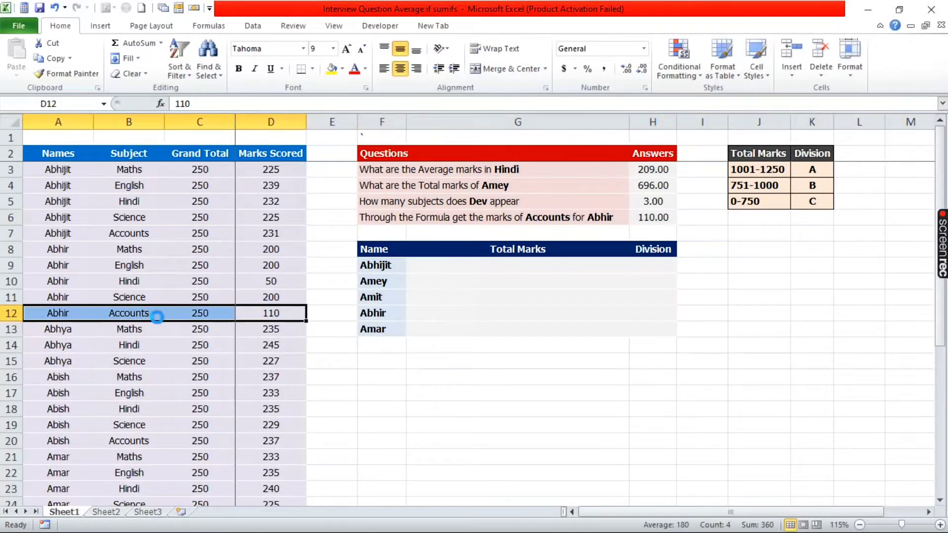
key(ctrl+b)
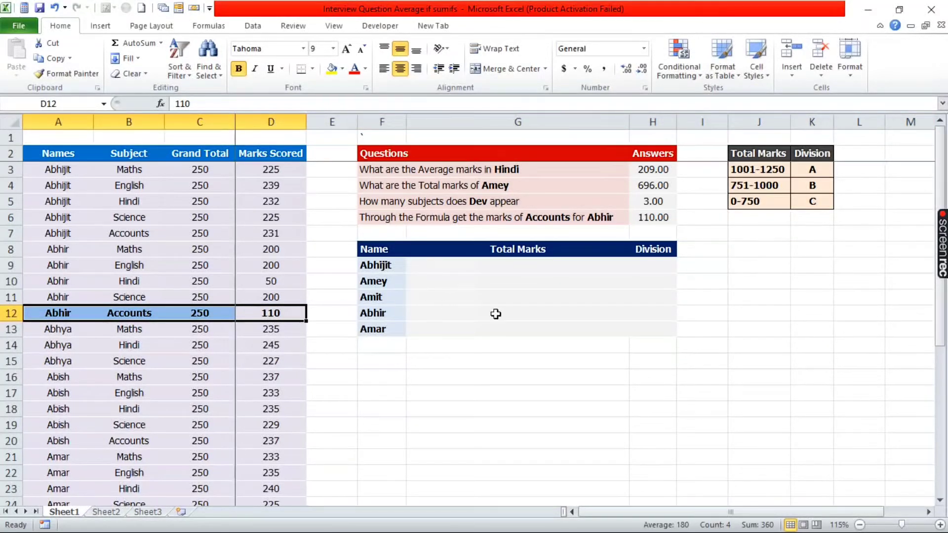
click(646, 218)
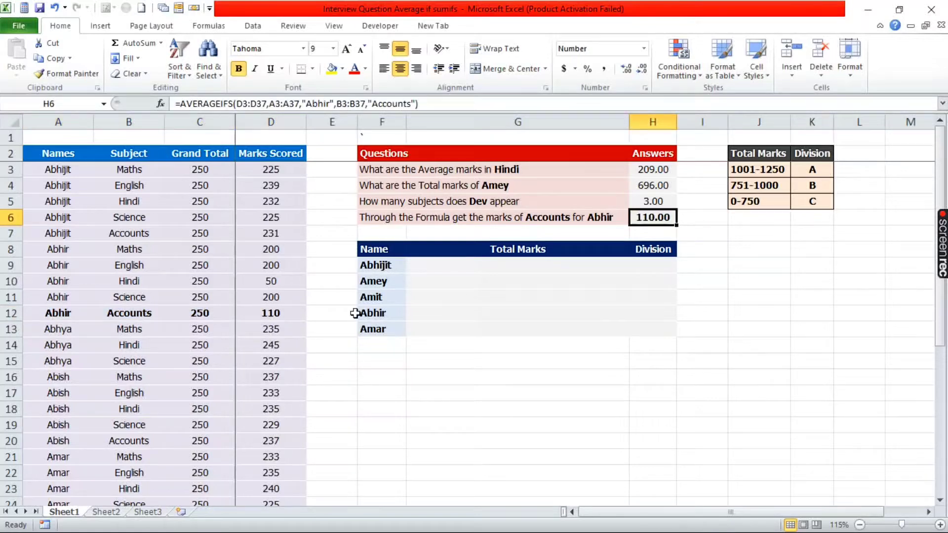
click(271, 313)
click(661, 220)
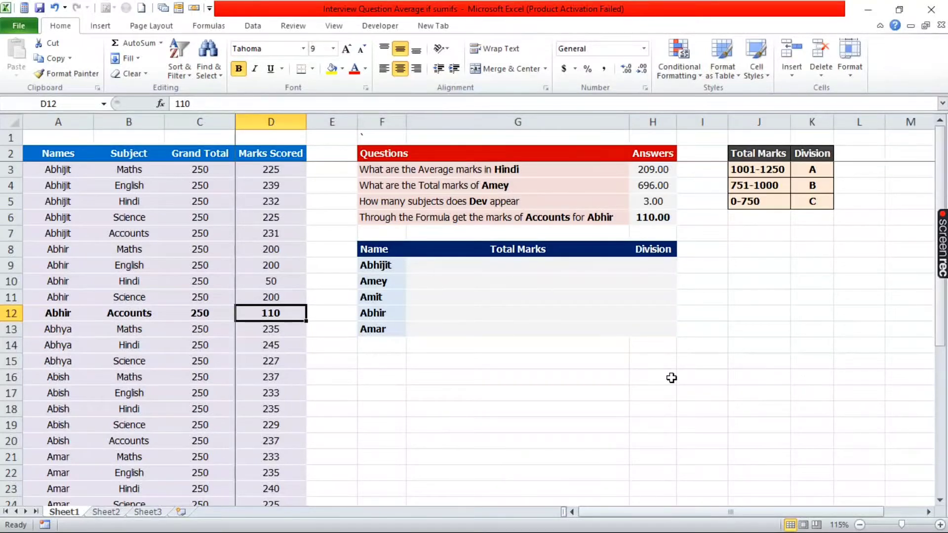
Examine the Name, Total Marks and Division table in F8:H13 and the Total Marks bands with their divisions in J2:K5.
key(Right)
key(Right)
key(Up)
key(Up)
key(Up)
key(Up)
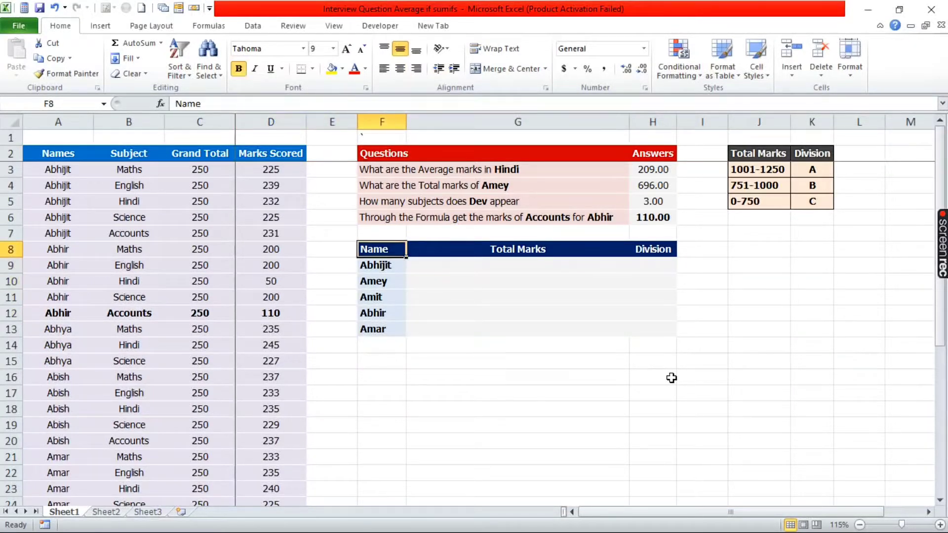
key(ctrl+shift+Down)
key(shift+Right)
key(shift+Right)
key(Right)
key(Right)
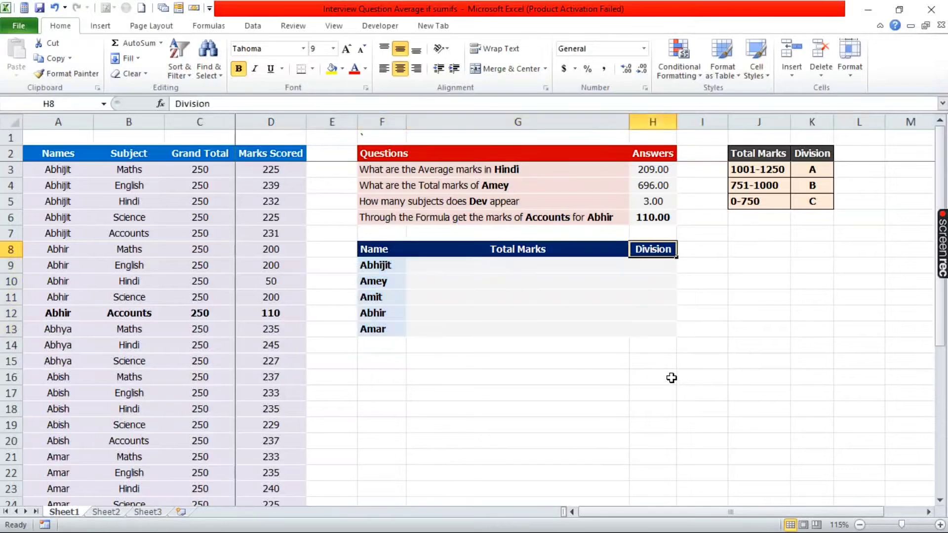
key(Right)
key(Left)
key(Right)
key(Right)
key(Right)
key(Up)
key(Up)
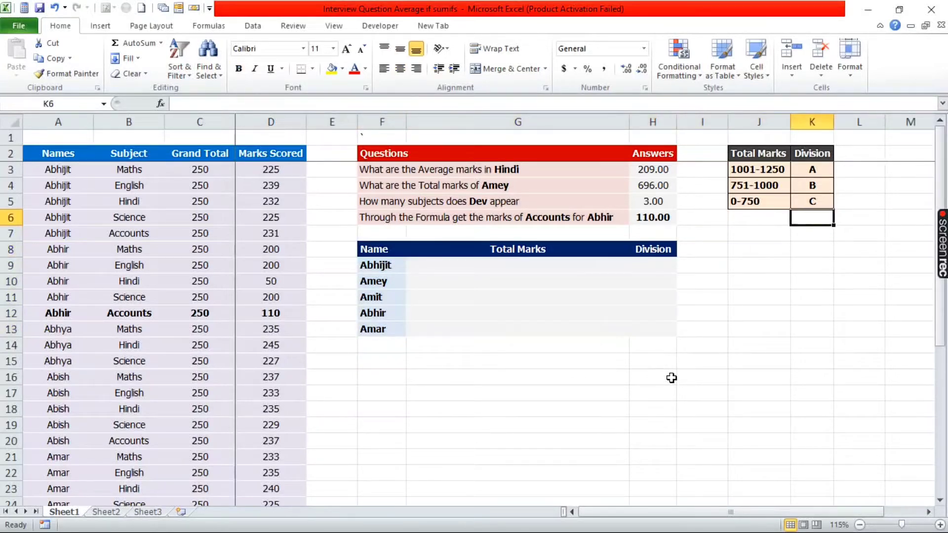
key(Up)
key(Up)
key(Left)
key(Left)
key(Left)
key(Down)
key(Down)
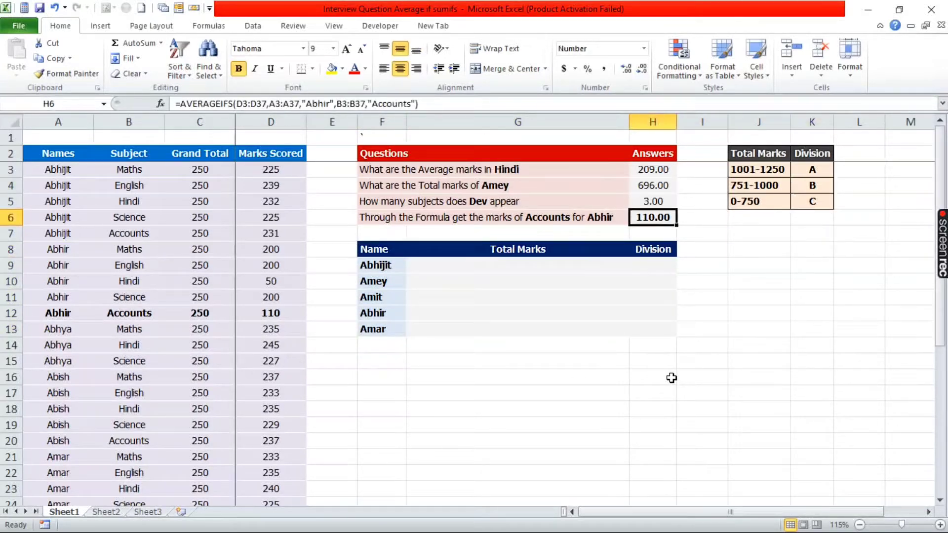
key(Down)
key(Left)
key(Left)
key(Left)
key(Down)
key(Down)
key(Right)
key(ctrl+shift+Down)
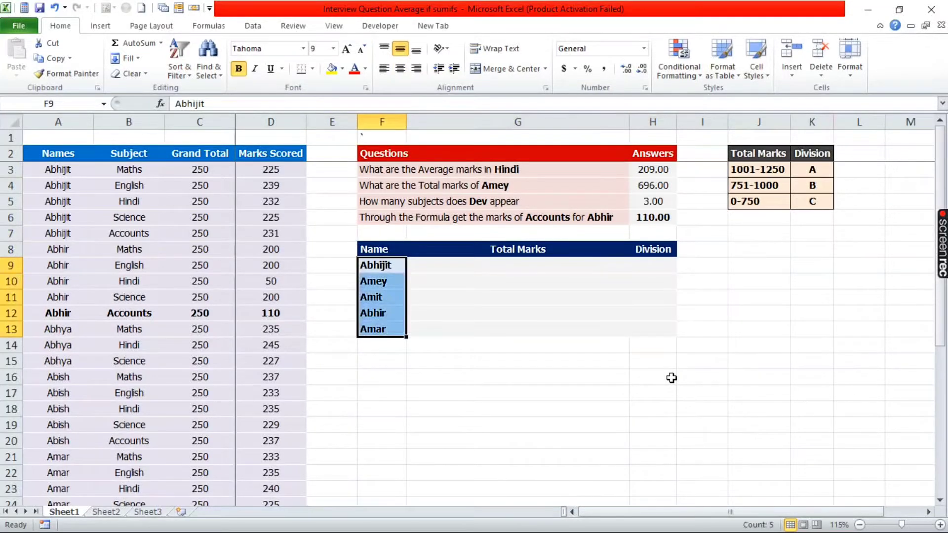
key(Right)
key(Right)
key(Right)
key(Right)
key(Up)
key(Up)
key(Up)
key(Up)
key(Up)
key(Up)
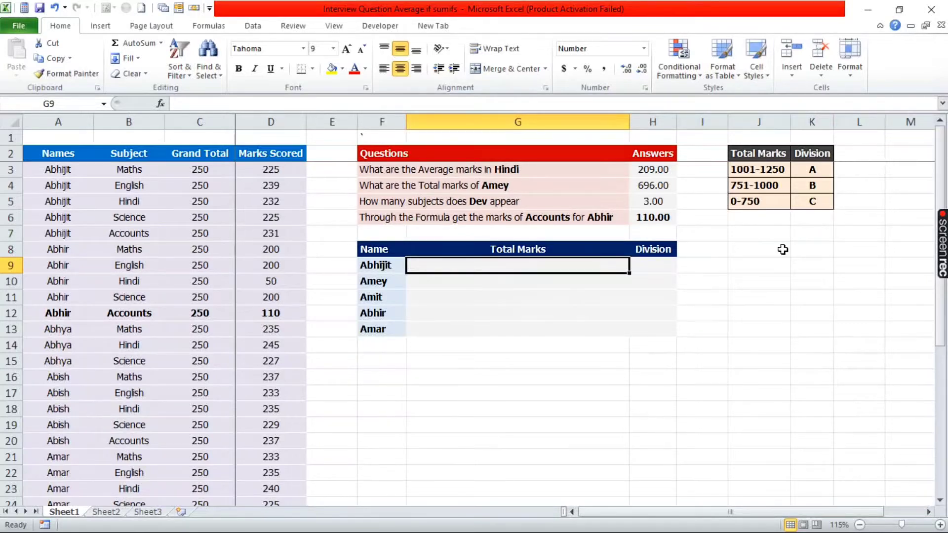
Start a SUMIFS formula in G9 with the Marks Scored cells D3:D37 as its sum range.
text(=)
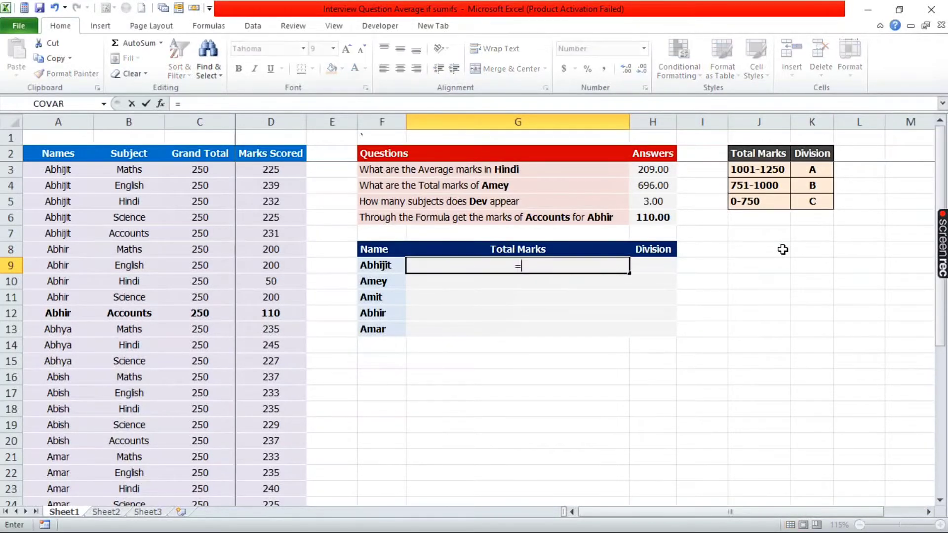
text(Sumifs)
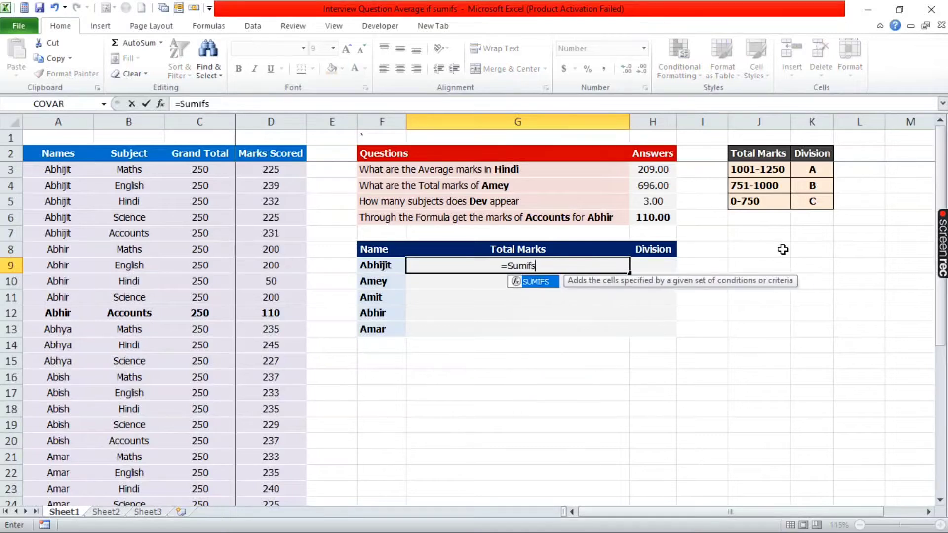
key(Tab)
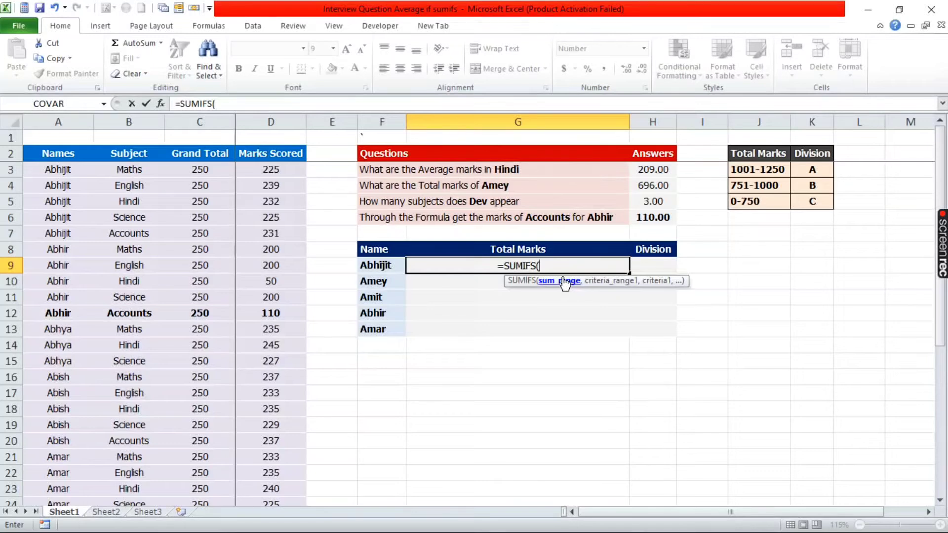
click(285, 169)
key(ctrl+shift+Down)
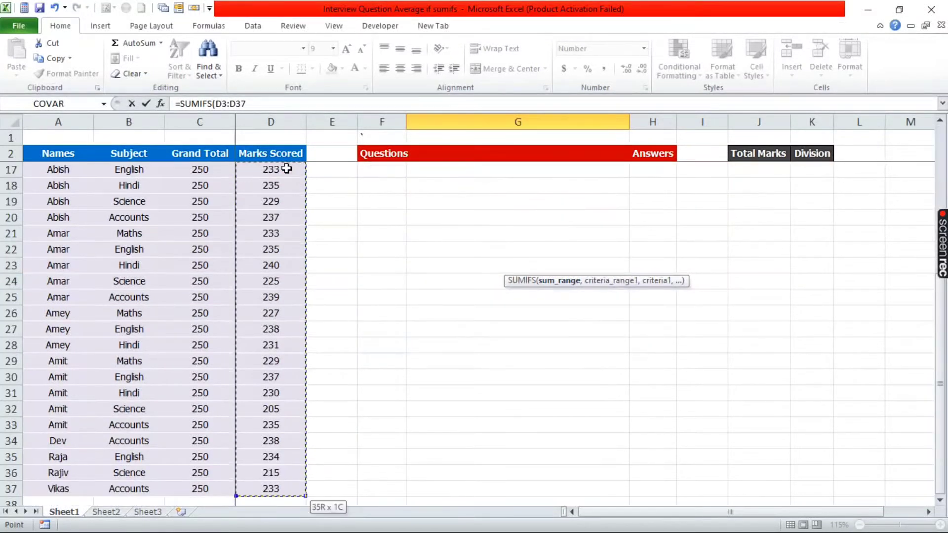
text(,)
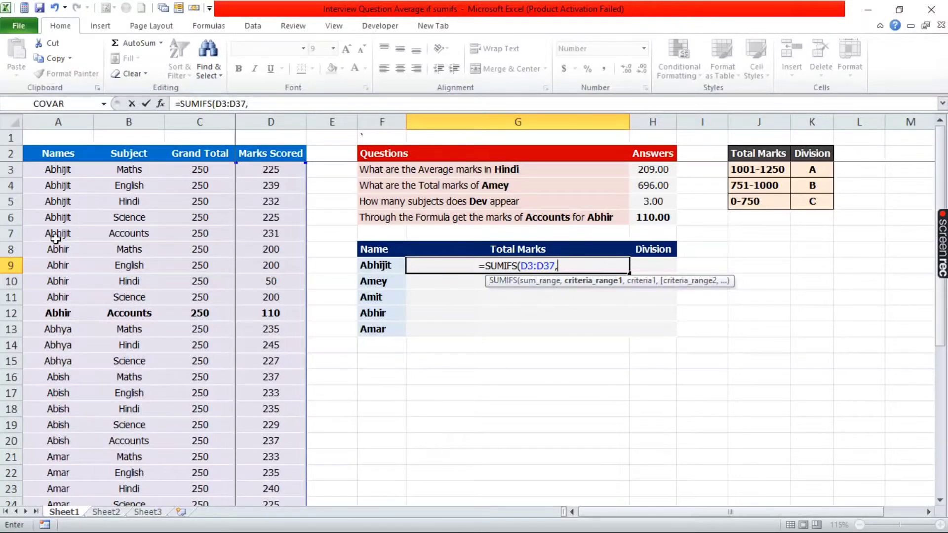
Add the Names cells A3:A37 to the G9 formula as criteria range and make both ranges absolute, $D$3:$D$37 and $A$3:$A$37.
click(62, 169)
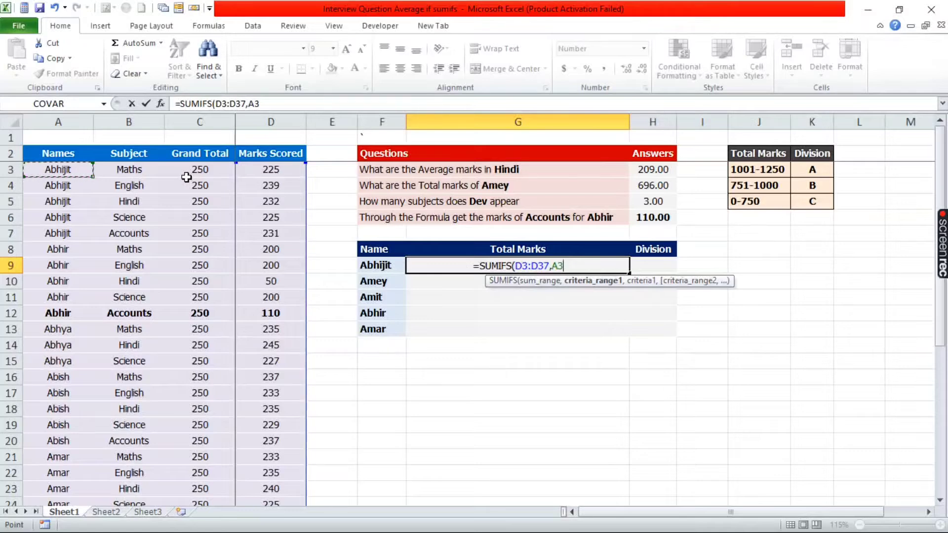
key(ctrl+shift+Down)
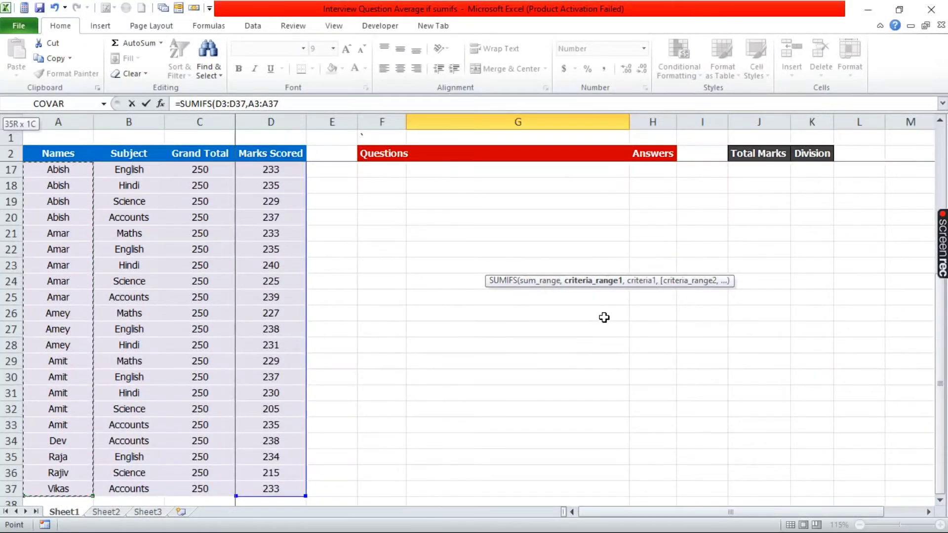
scroll(604, 318, up, 5)
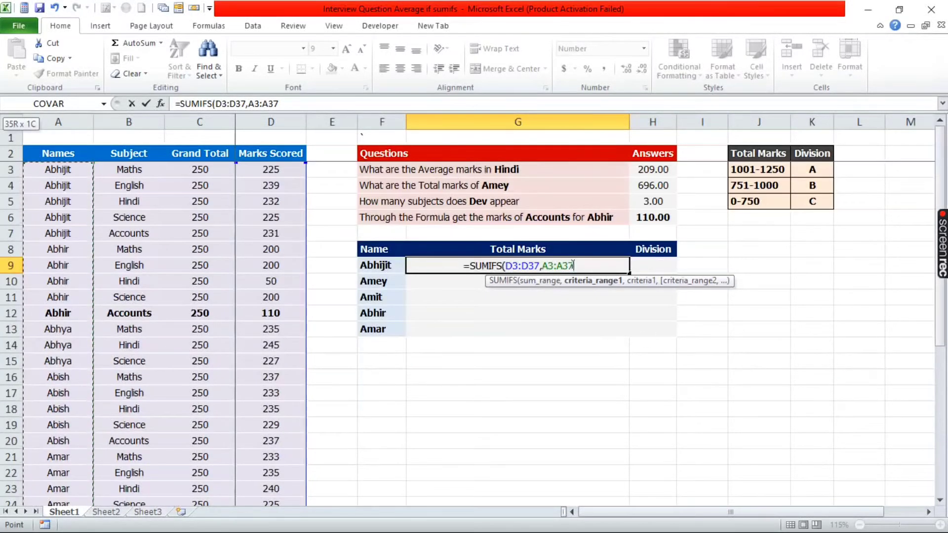
drag(573, 266, 544, 266)
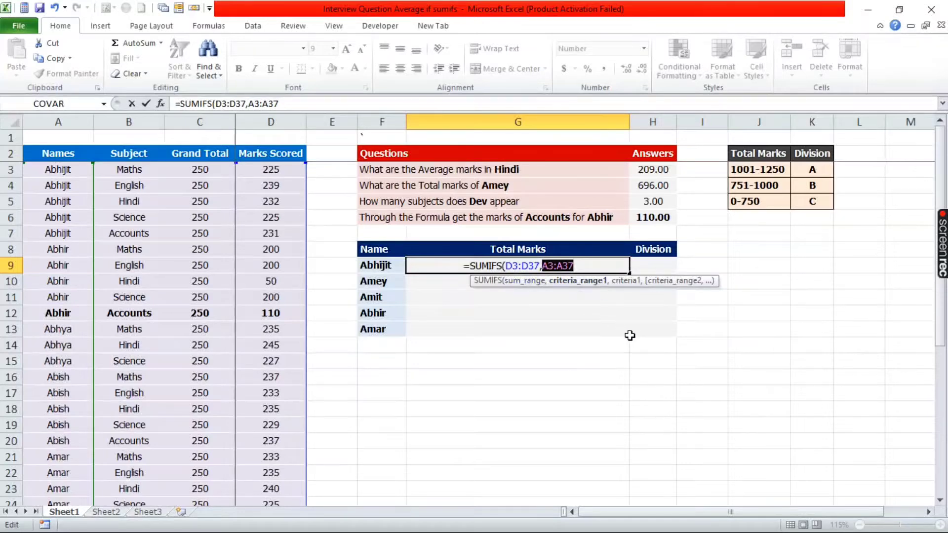
key(F4)
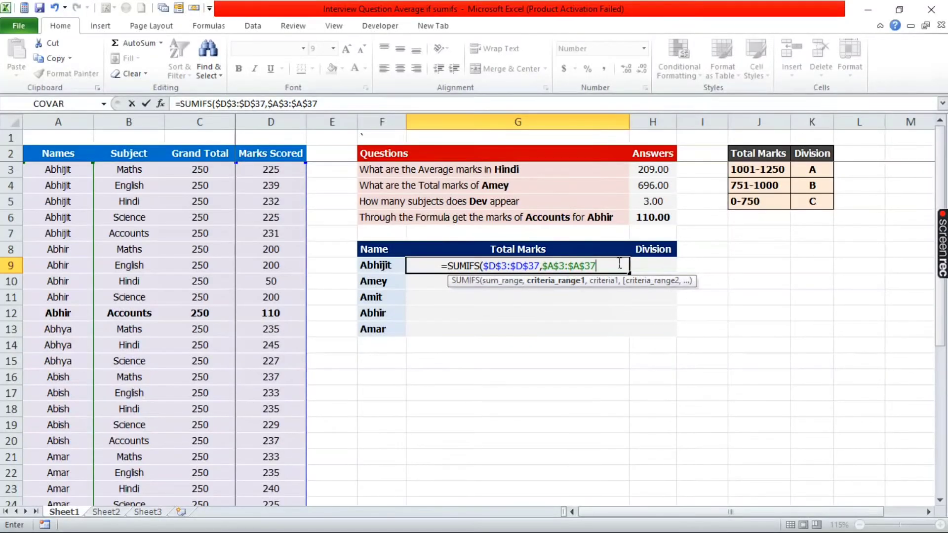
Use the name cell F9 with its column locked ($F9) as the criterion of the G9 SUMIFS formula and close the parenthesis.
text(,)
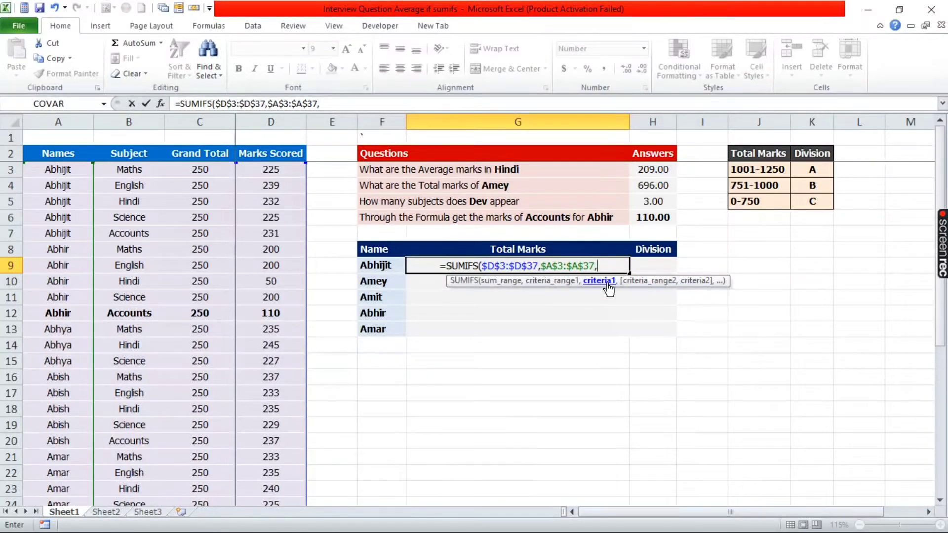
click(387, 266)
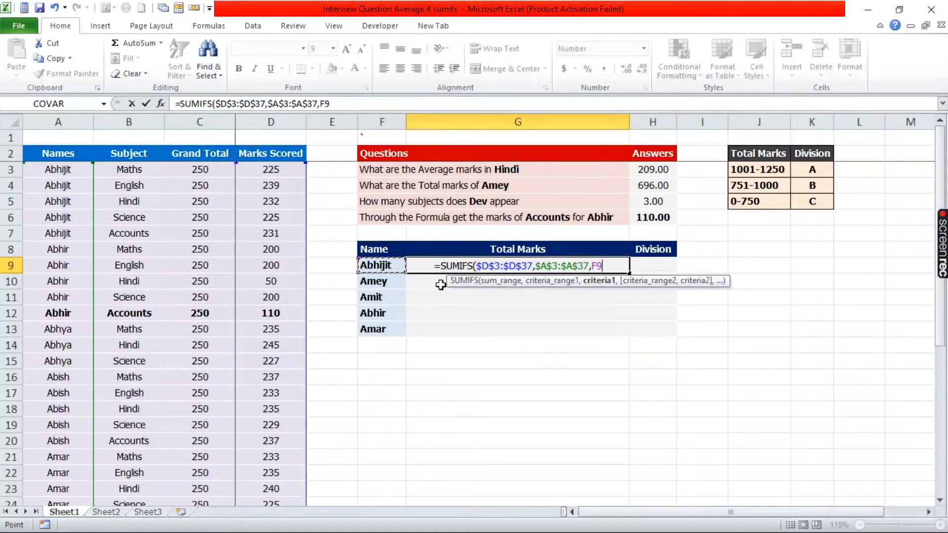
click(594, 266)
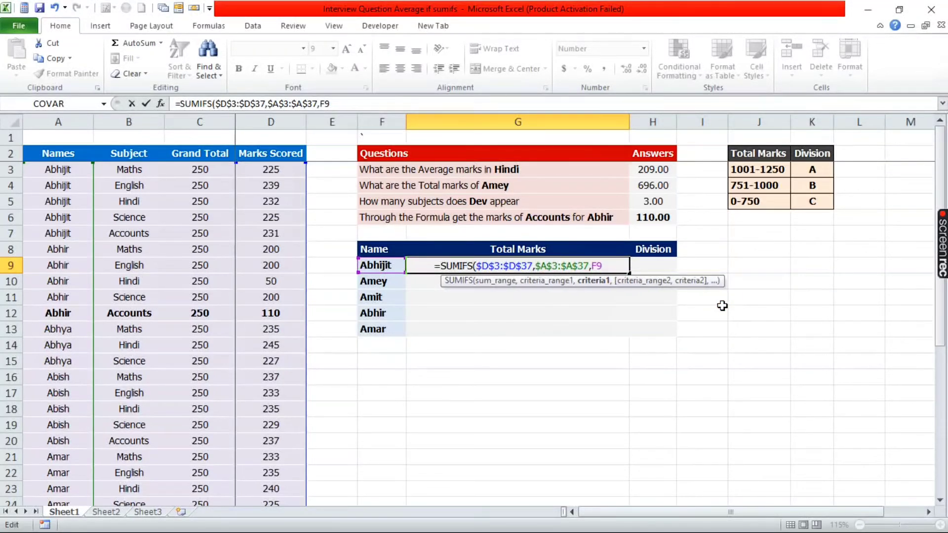
text($)
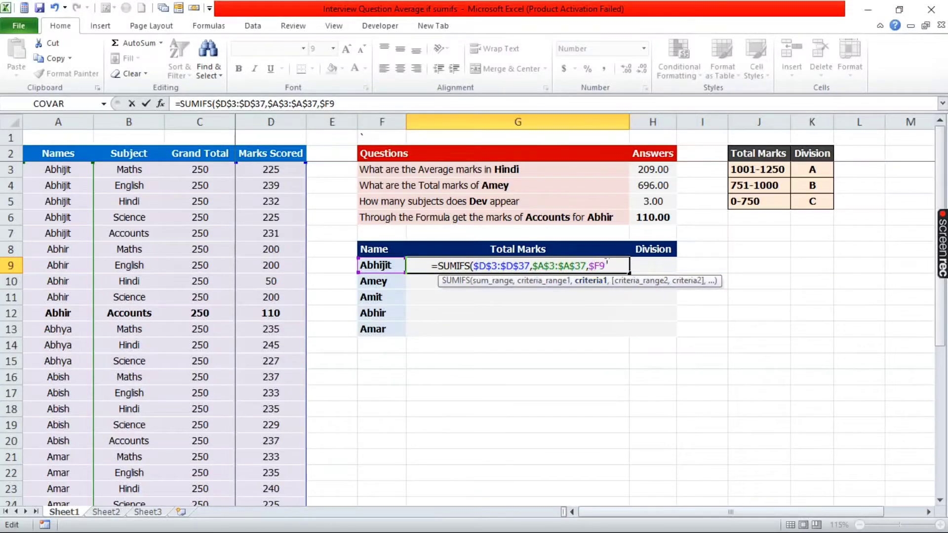
click(612, 266)
text())
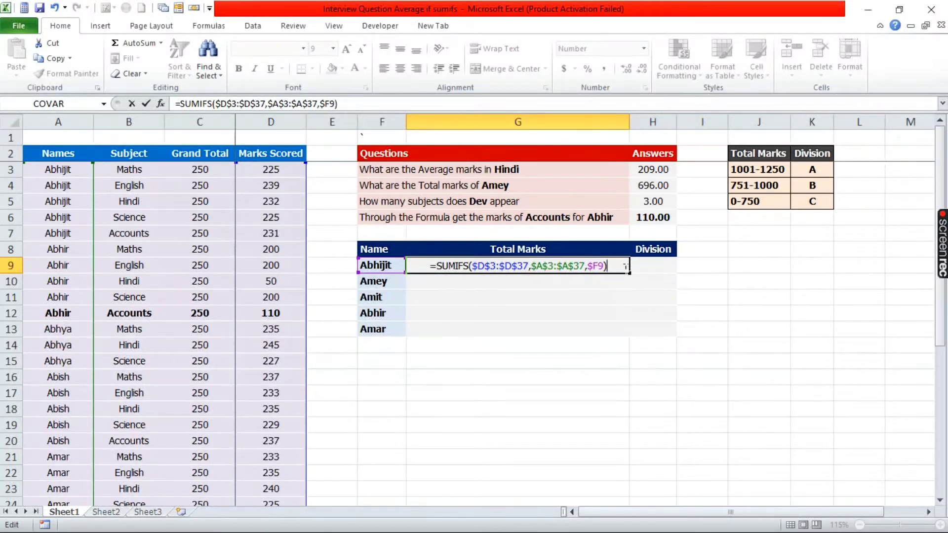
Enter the SUMIFS formula in G9 and fill it down the Total Marks column to G13.
key(Return)
key(Up)
key(Left)
key(Right)
key(Down)
key(Down)
key(Down)
key(Down)
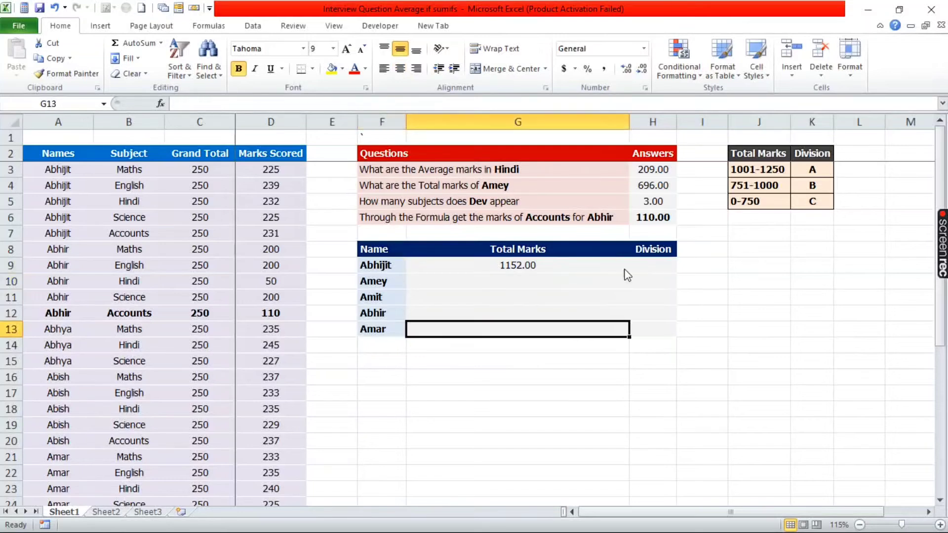
shift+click(624, 268)
key(ctrl+d)
key(Down)
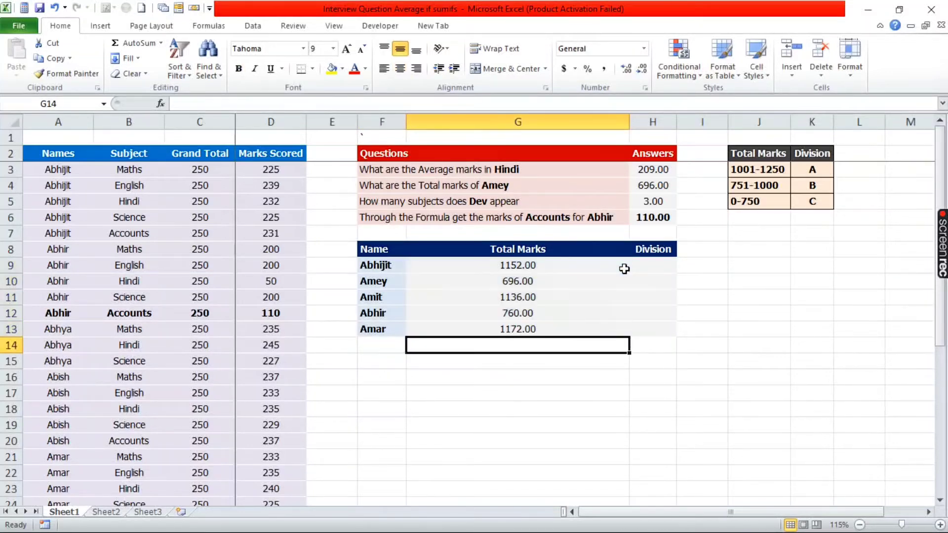
Examine the total marks in G9:G13 and the marks bands in the division lookup table starting at J3.
key(Up)
key(Up)
key(Up)
key(Up)
key(Up)
key(shift+Down)
key(shift+Down)
key(shift+Down)
key(shift+Down)
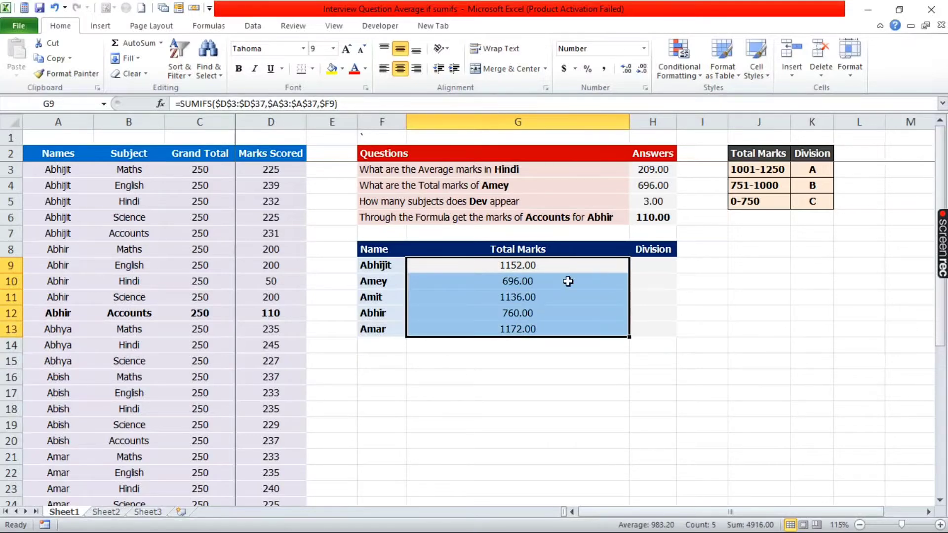
click(758, 169)
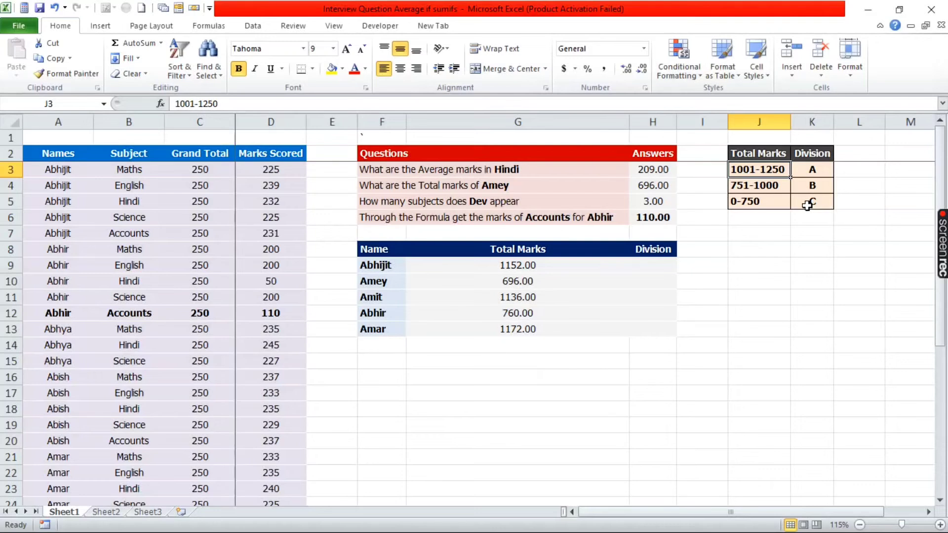
Start an IF formula in H9 that returns "A" when the total marks in G9 are at least 1001.
click(660, 263)
text(=)
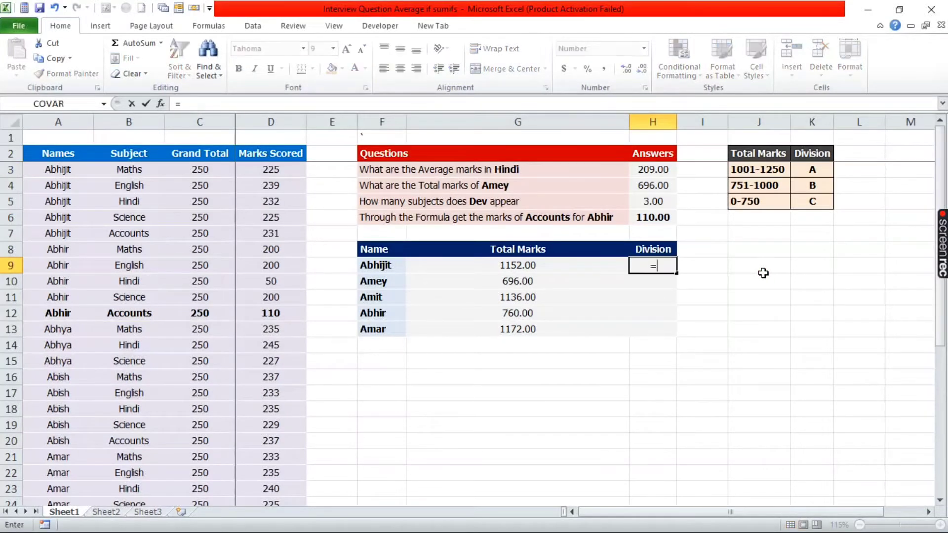
text(if)
key(Tab)
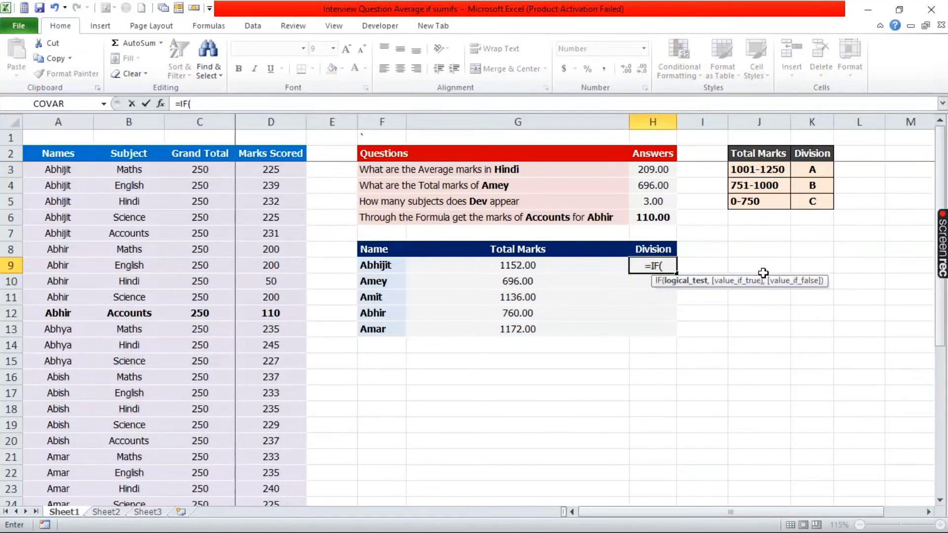
click(535, 267)
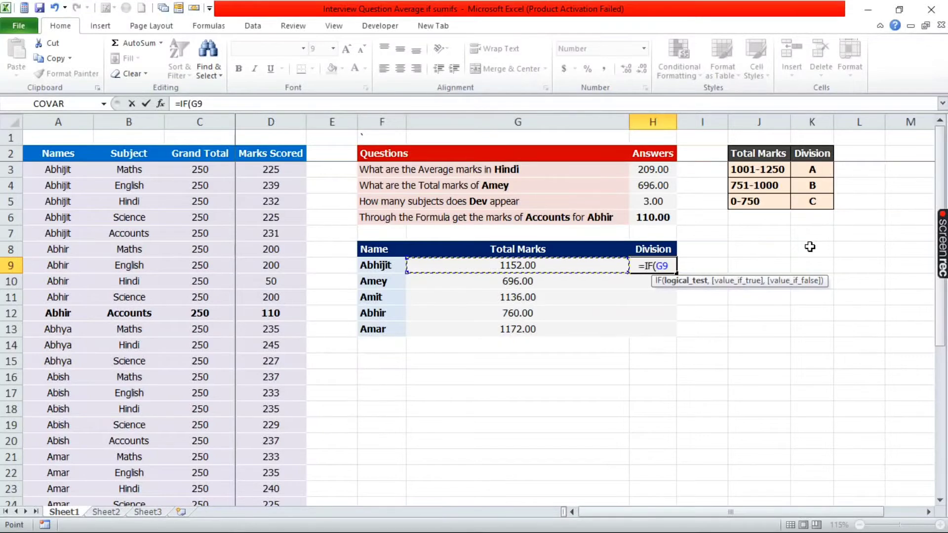
text(>)
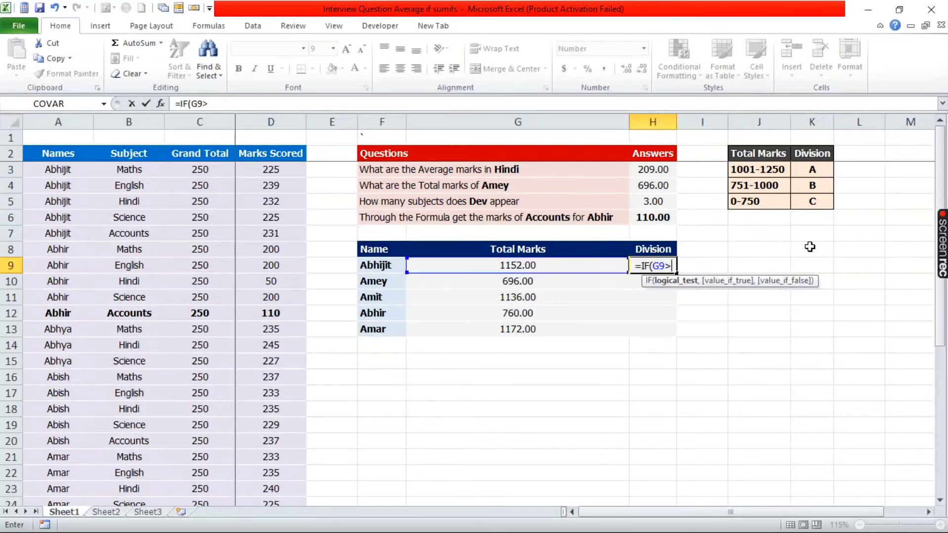
text(=)
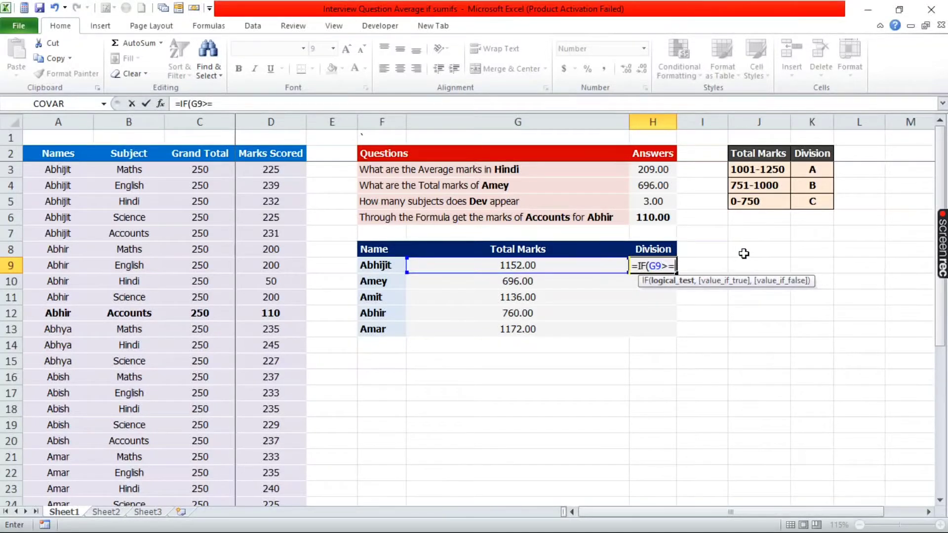
text(1001)
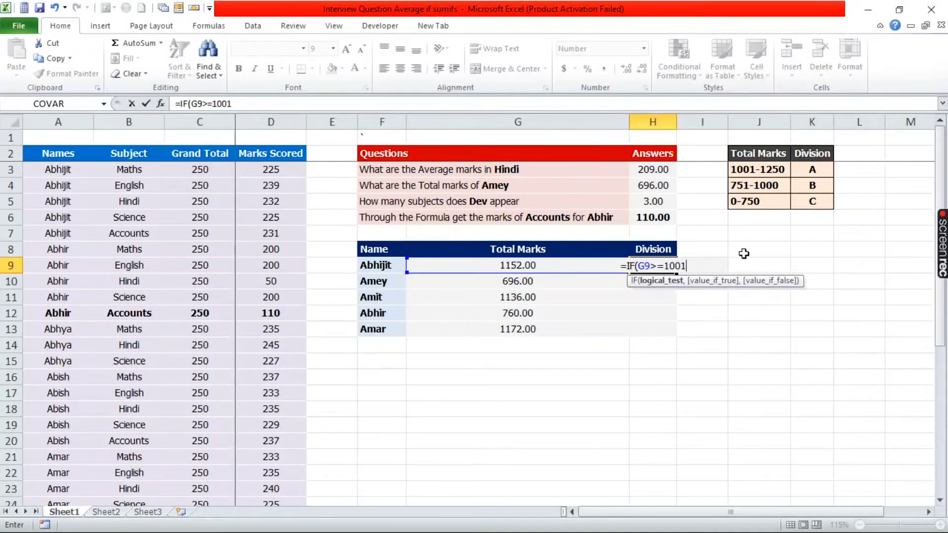
text(,)
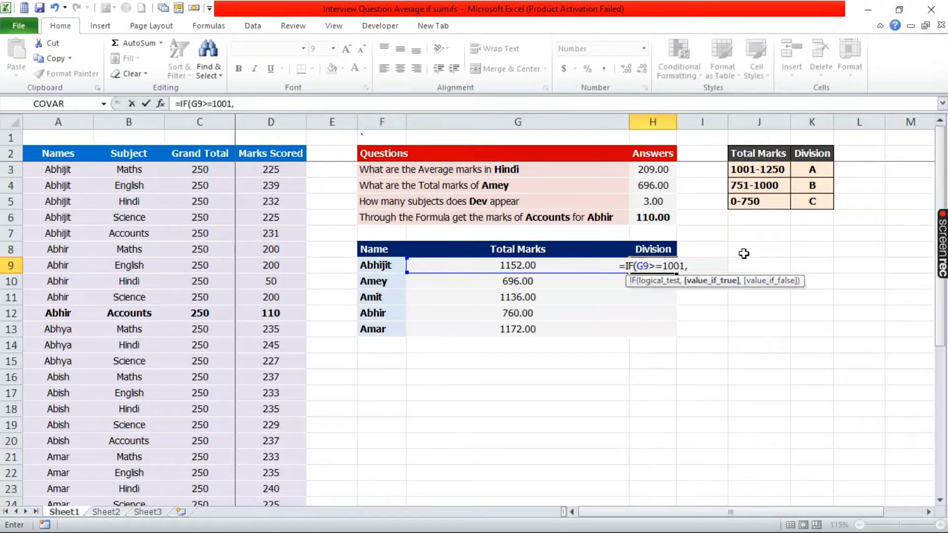
text("A)
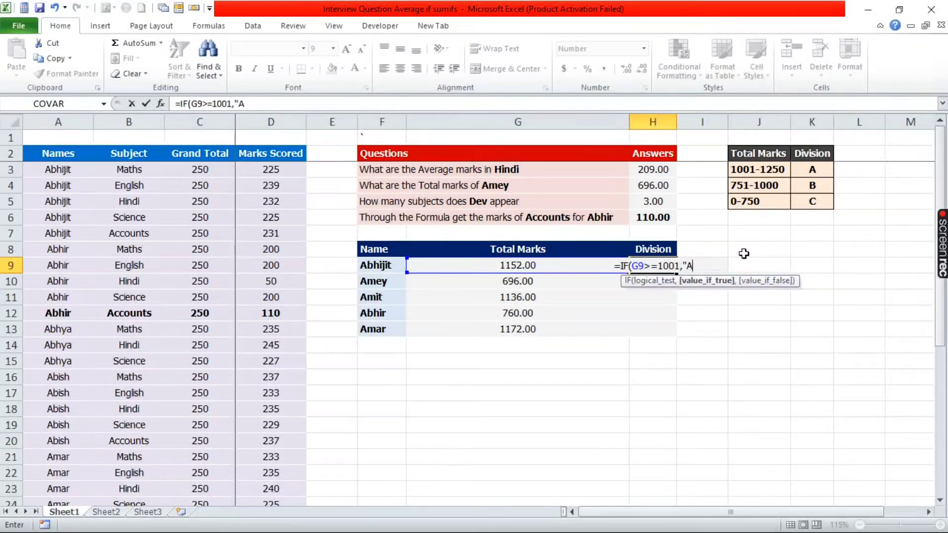
text(")
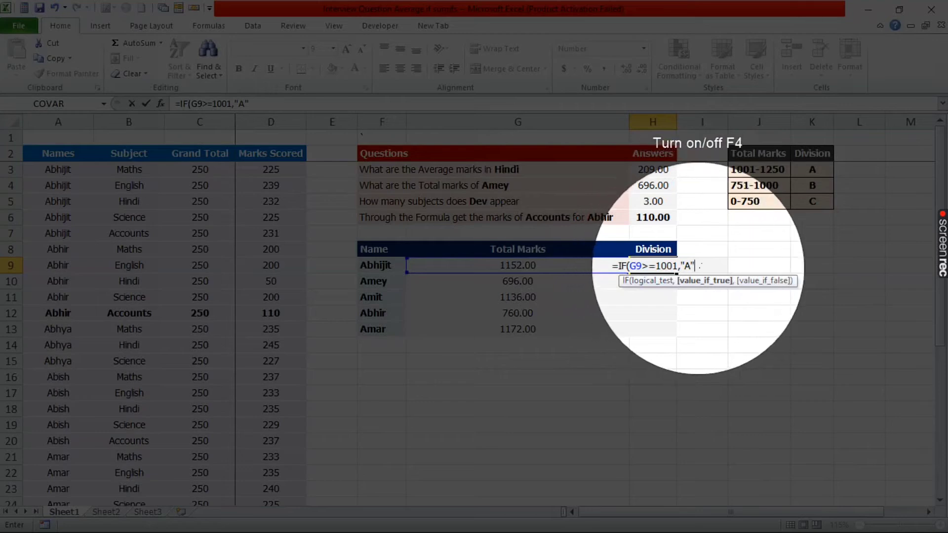
click(700, 266)
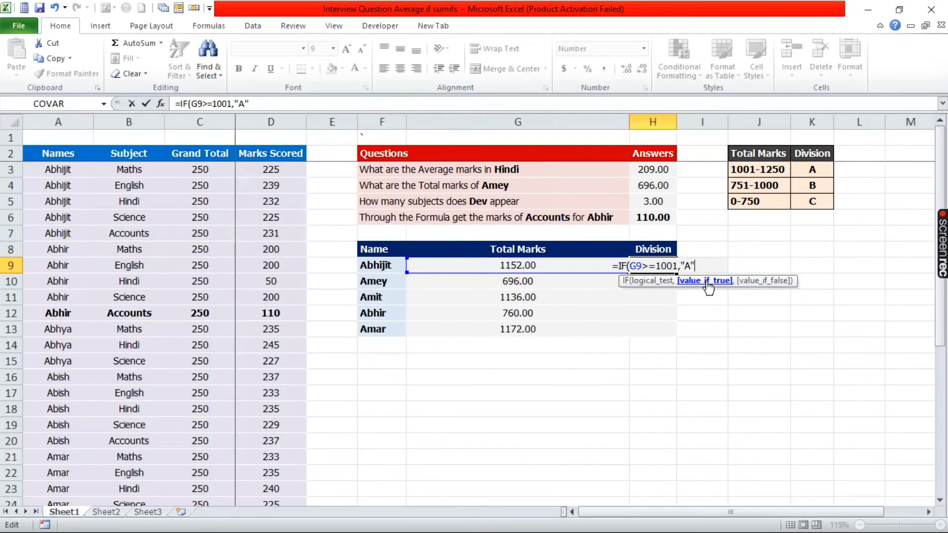
Nest a second IF in the H9 formula that returns "B" when G9 is at least 751.
text(,)
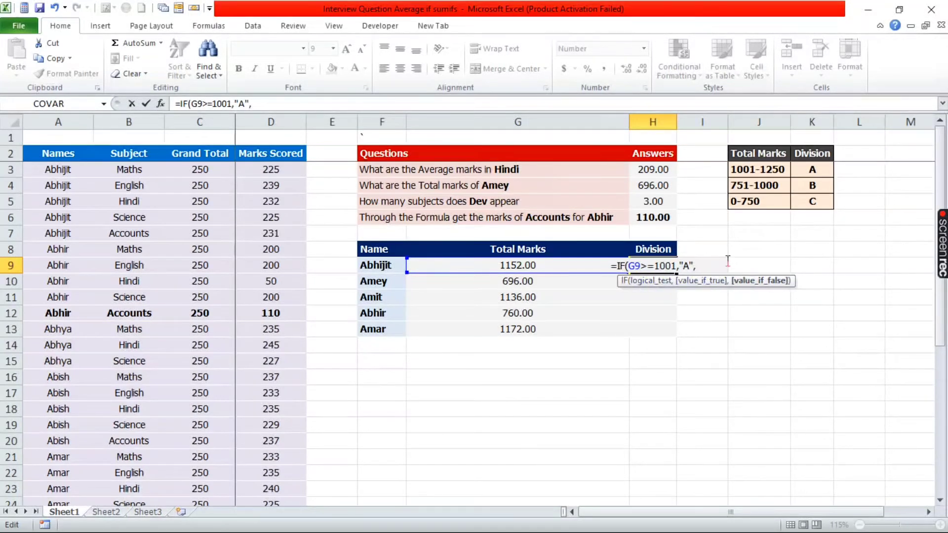
text(IF()
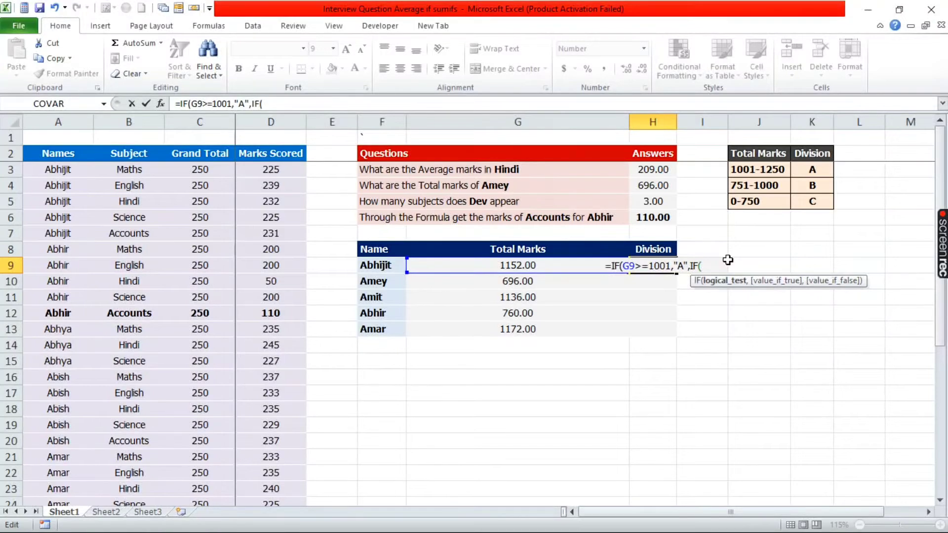
click(537, 266)
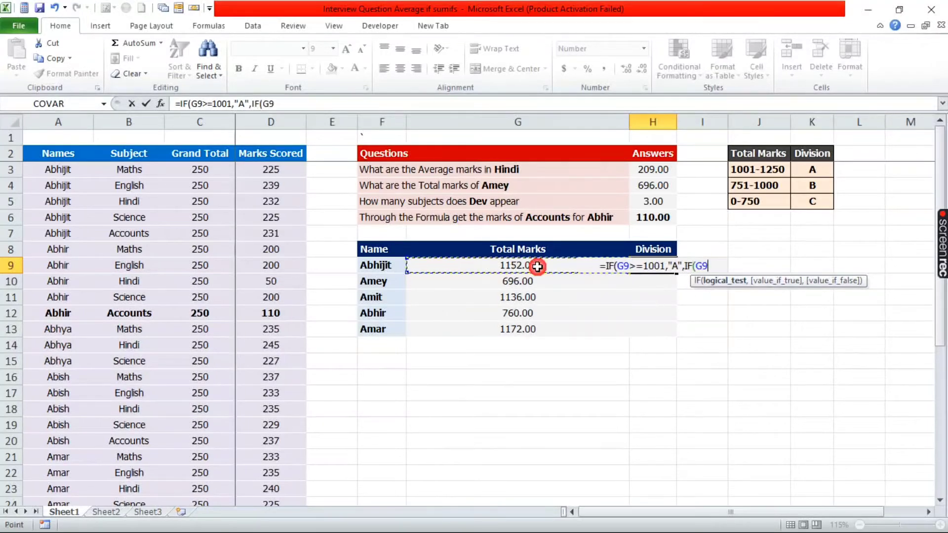
text(>)
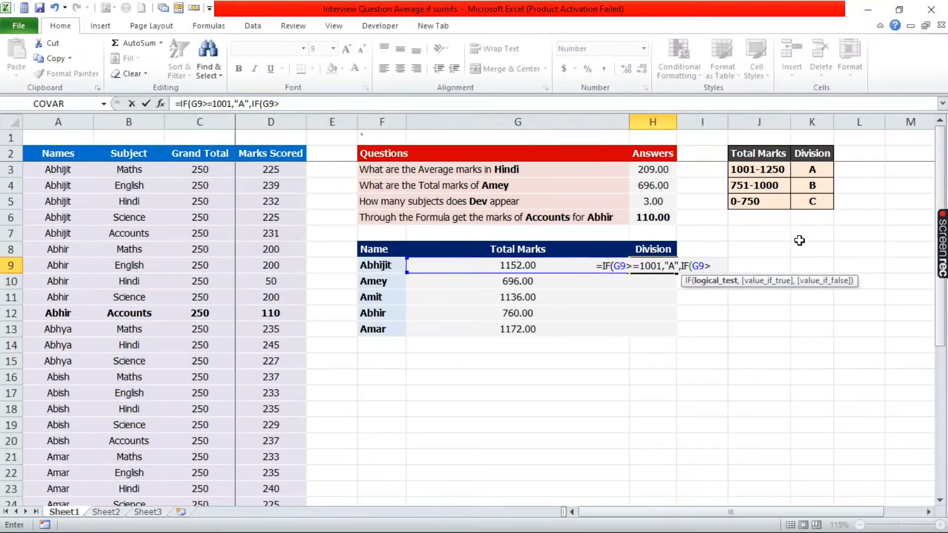
text(=)
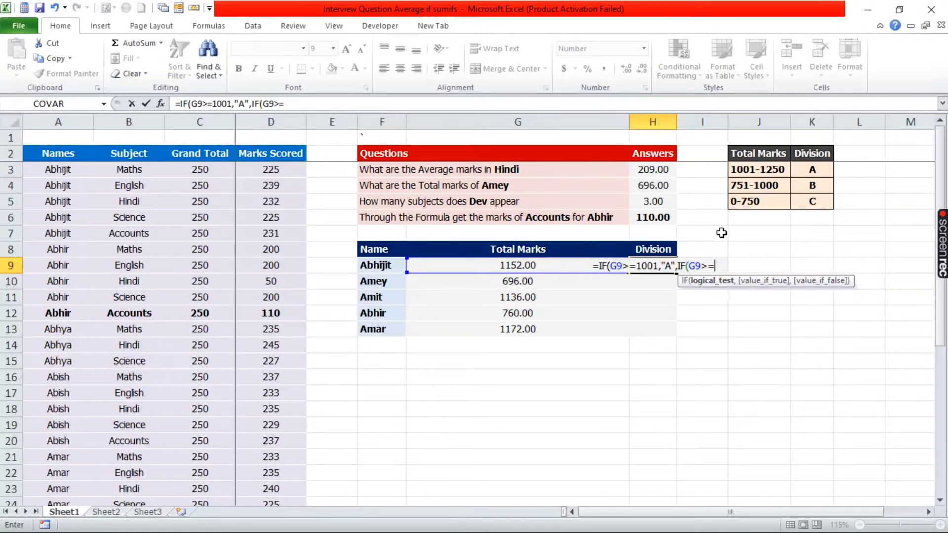
text(71)
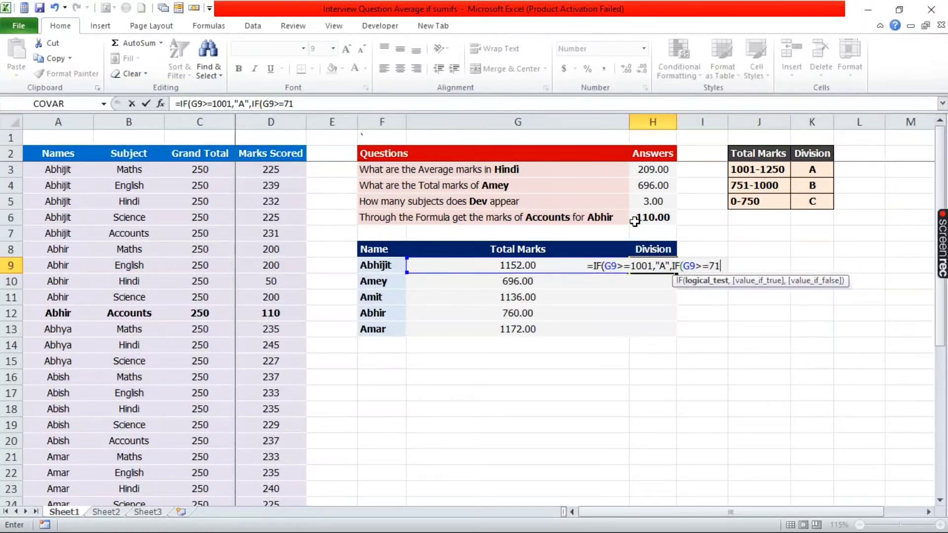
key(BackSpace)
text(51)
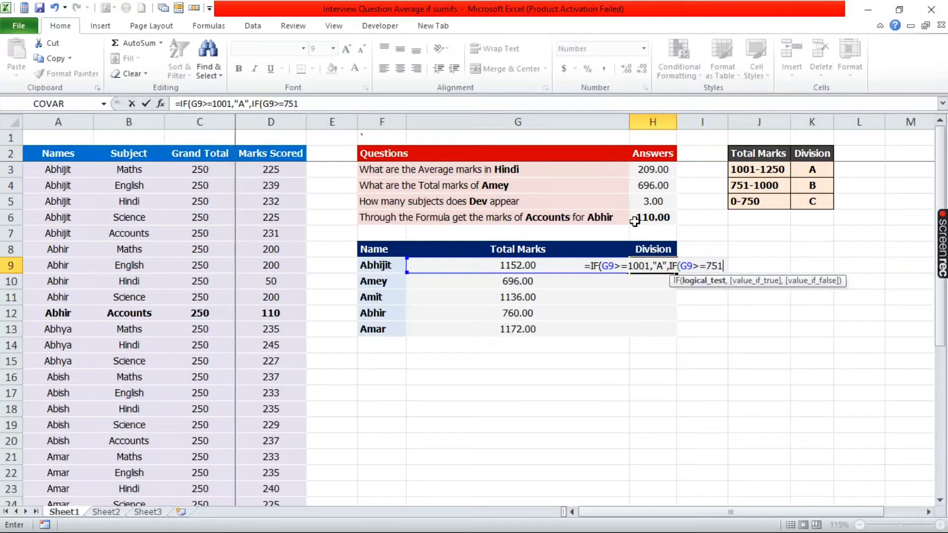
text(,")
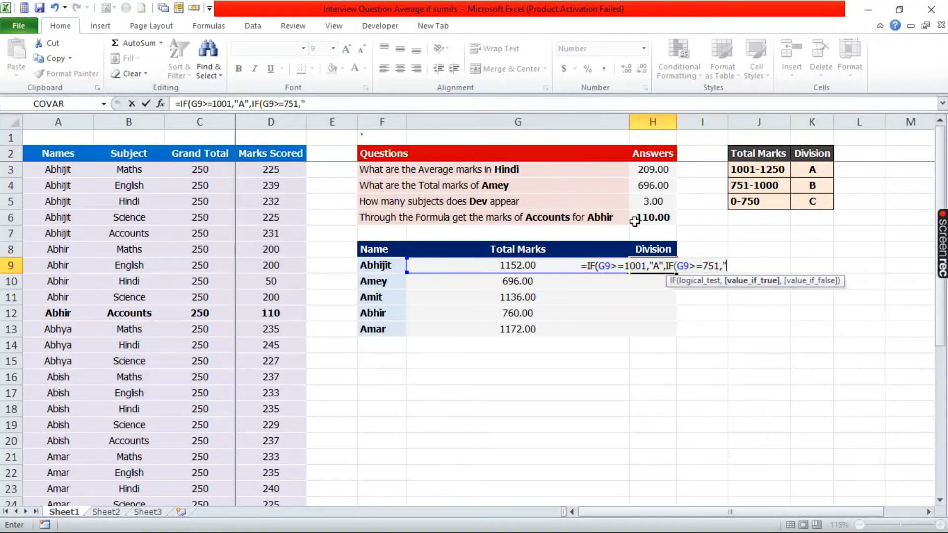
text(B)
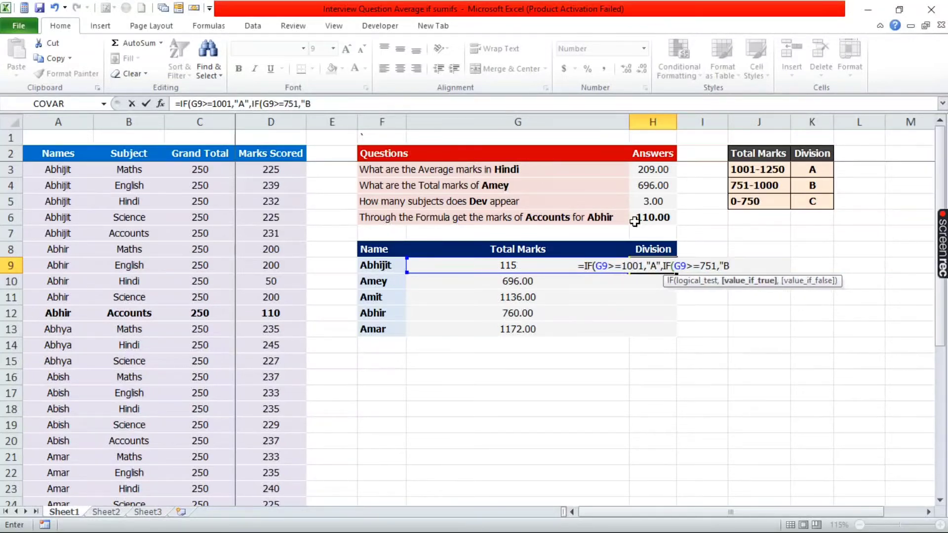
text(")
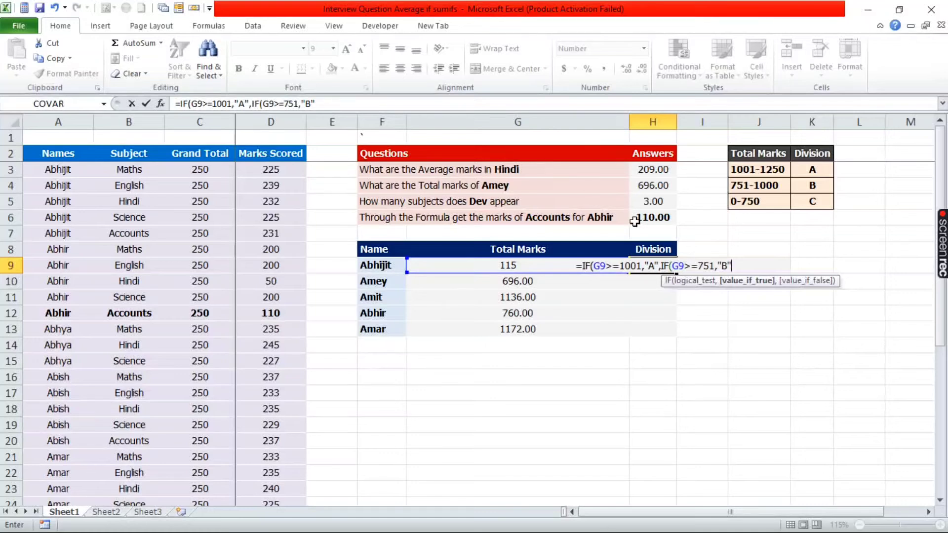
Make "C" the result for all remaining totals in H9, and enter the nested IF formula with both parentheses closed.
text(,)
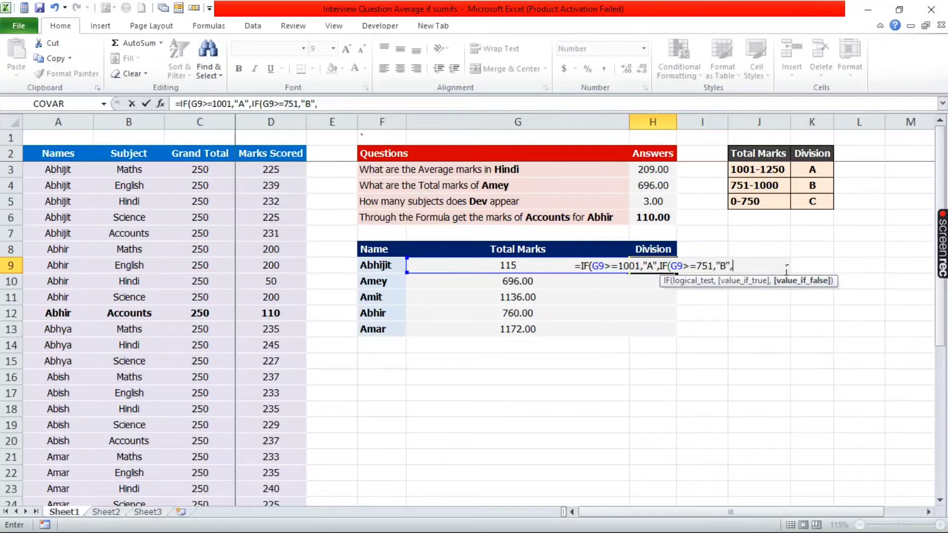
text("C)
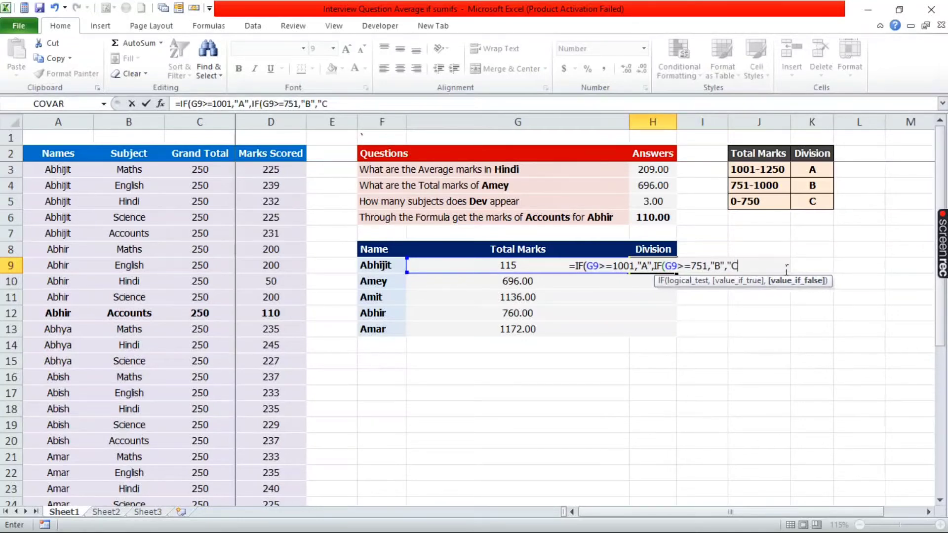
text("))
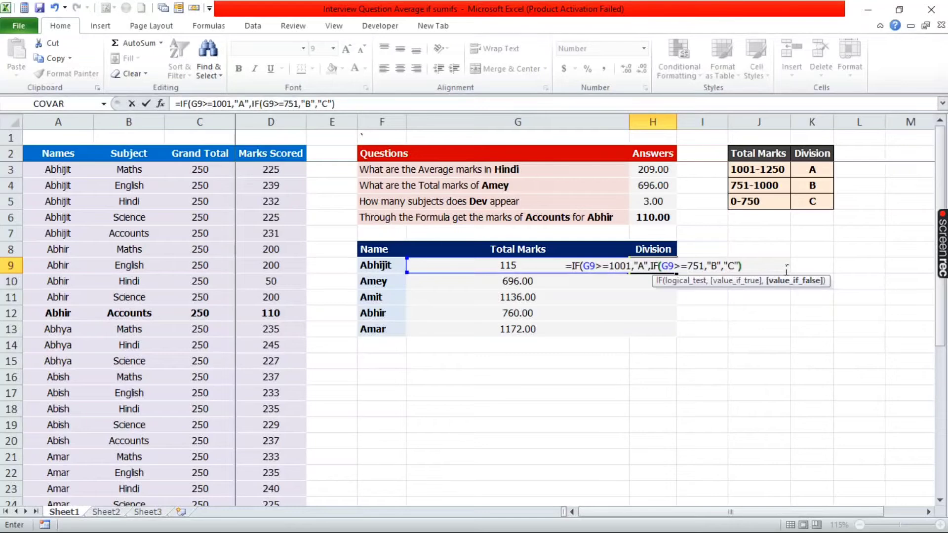
key(Return)
key(Return)
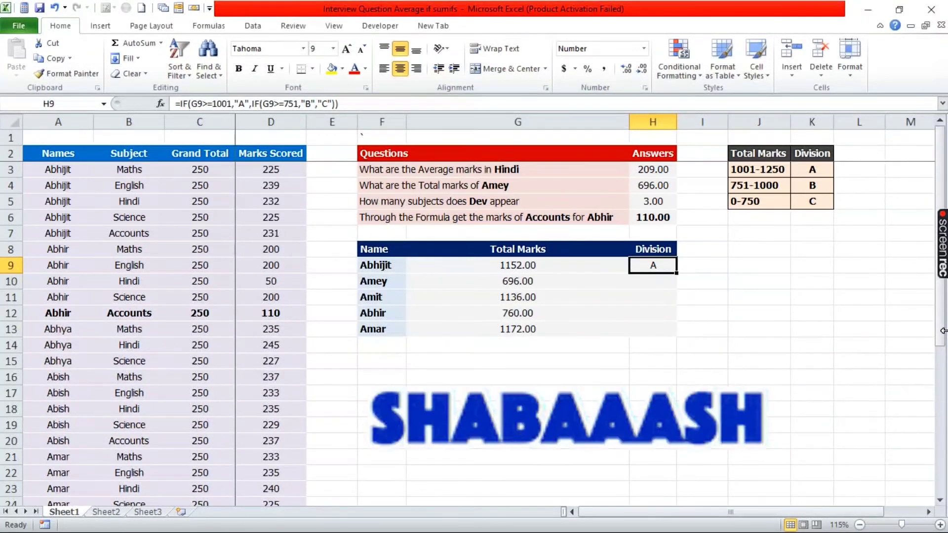
Fill the nested IF formula from H9 down the Division column to H13.
key(Left)
key(Right)
key(Down)
key(Down)
key(Down)
key(Down)
key(shift+Up)
key(shift+Up)
key(shift+Up)
key(shift+Up)
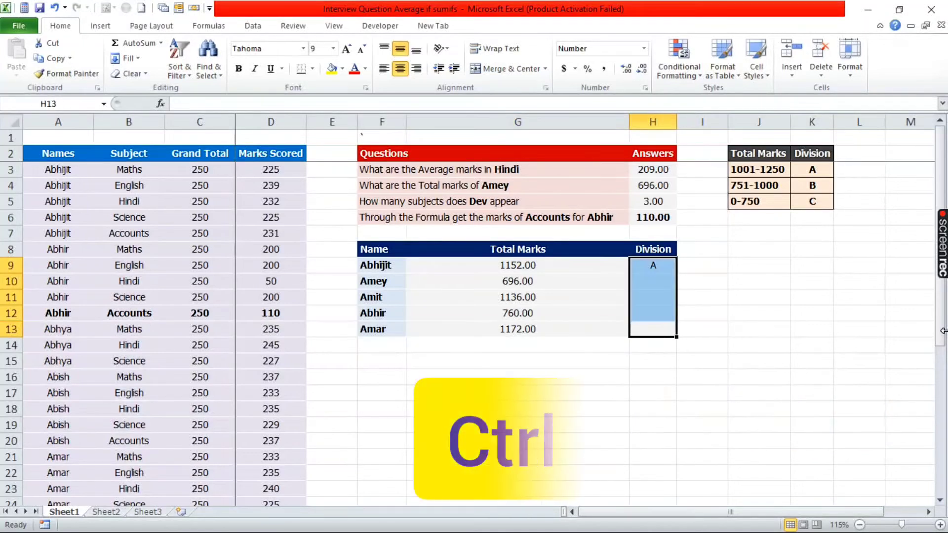
key(ctrl+d)
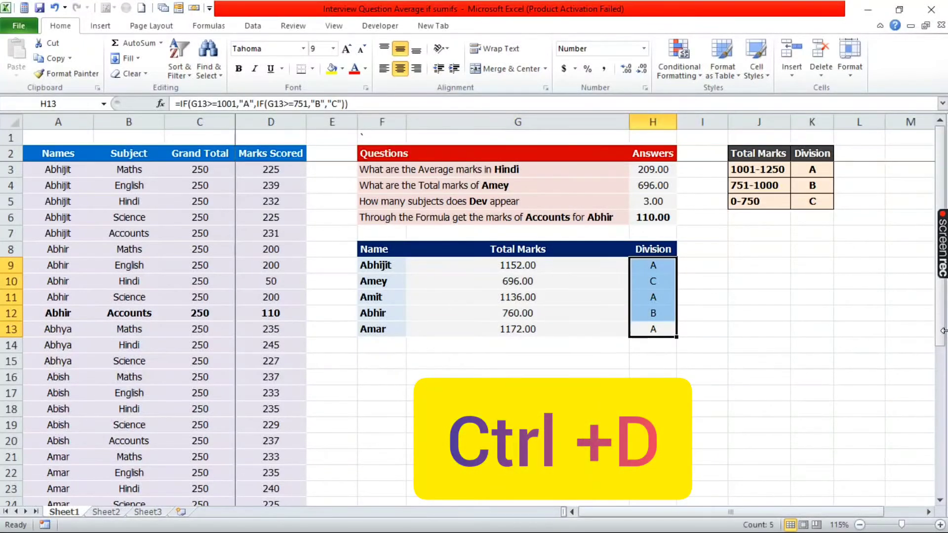
Review the divisions in H9:H13 against the bands in J3:K5, and inspect the Hindi average formula in H3.
click(658, 265)
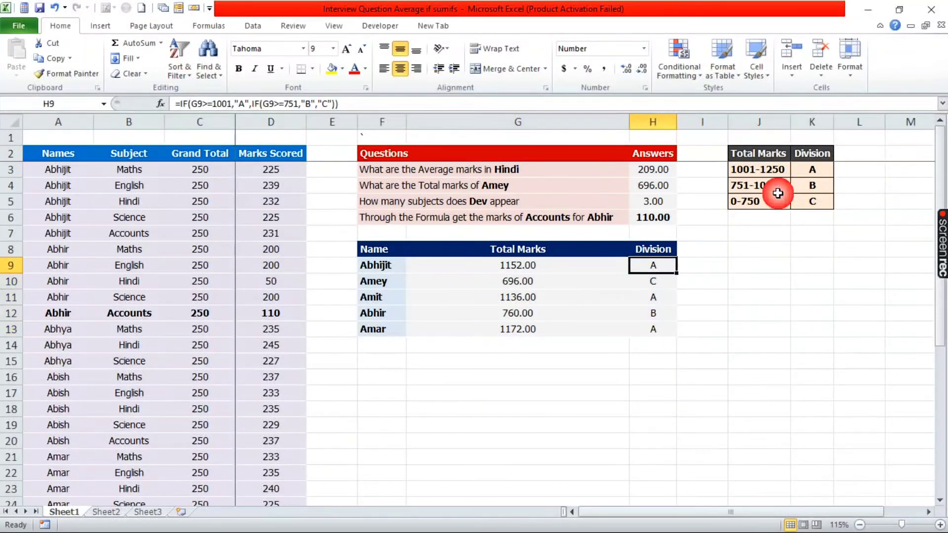
drag(755, 169, 810, 200)
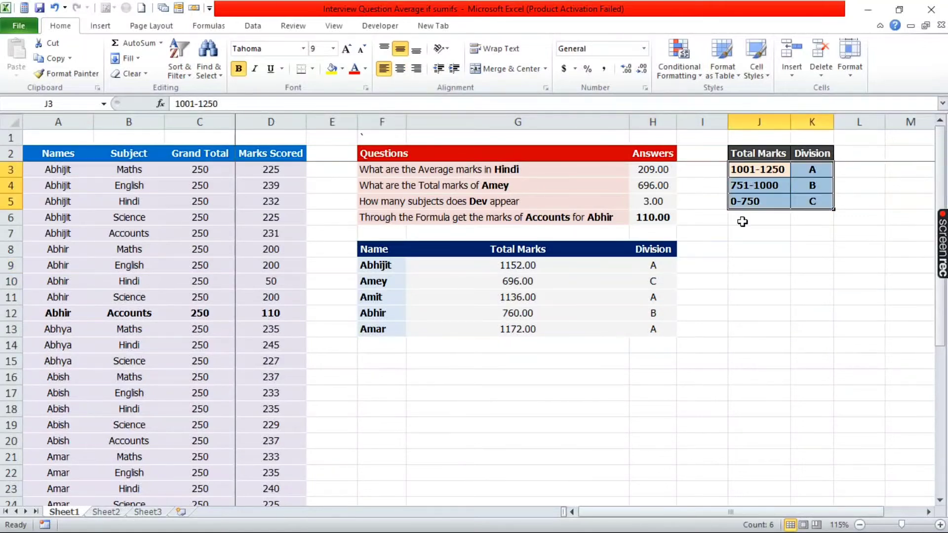
drag(645, 268, 662, 323)
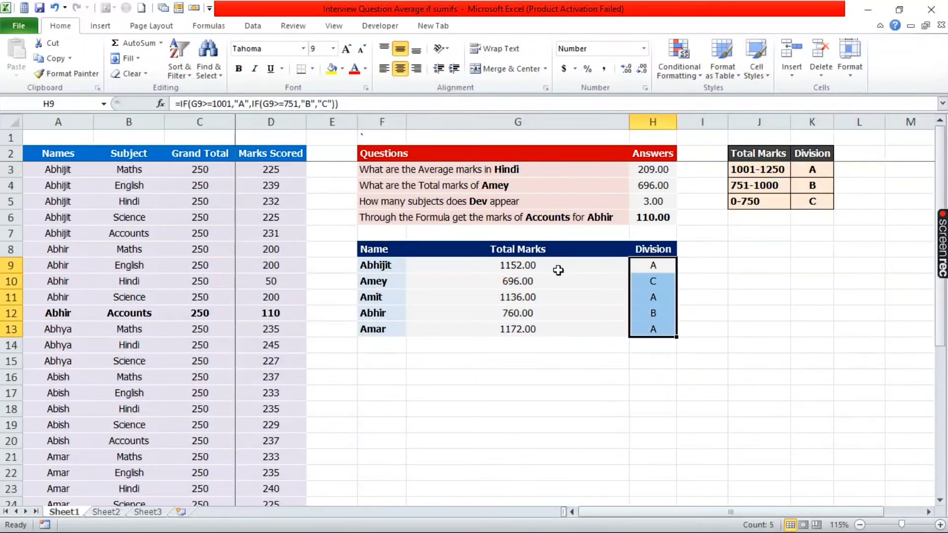
drag(654, 263, 652, 330)
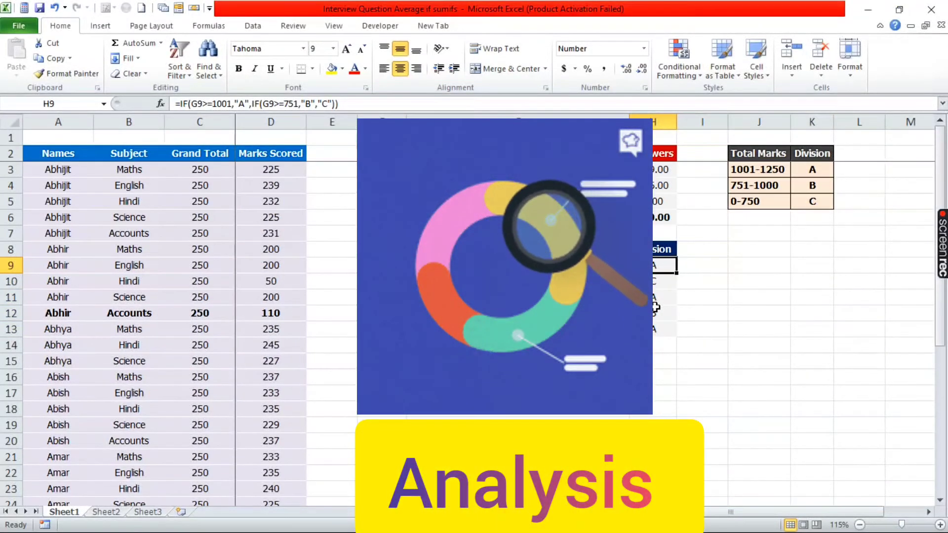
click(658, 172)
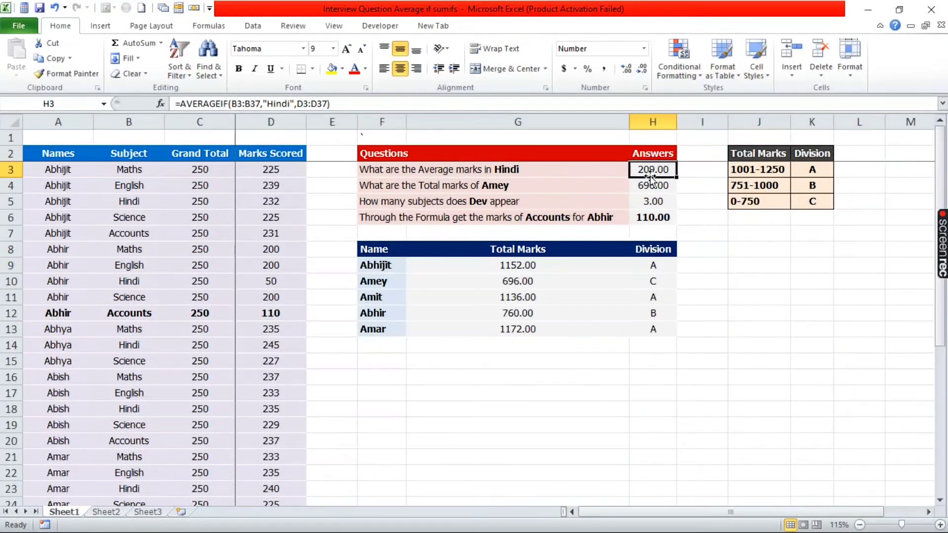
Turn on filters for the marks table and show only the Hindi rows in the Subject column.
click(276, 153)
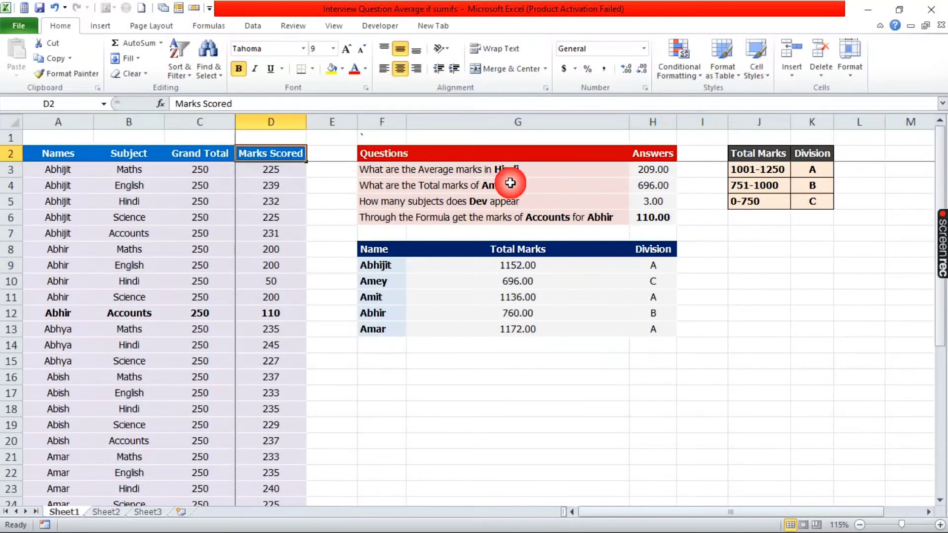
key(ctrl+shift+l)
key(Left)
key(Left)
key(Left)
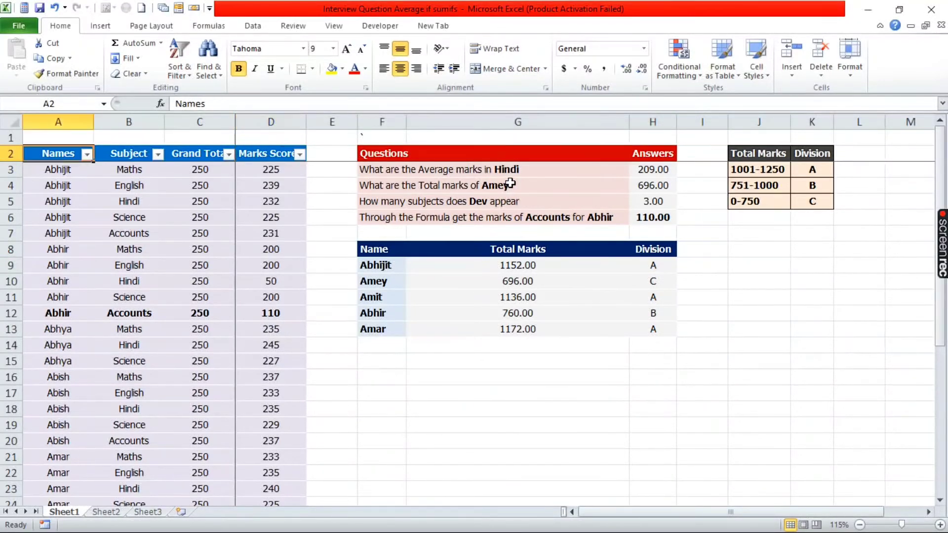
key(Right)
key(alt+Down)
key(Tab)
key(Tab)
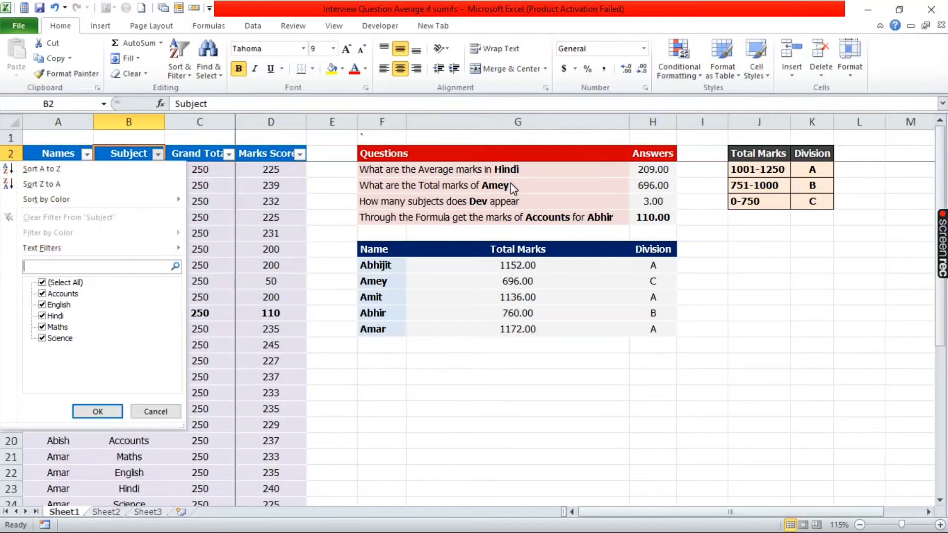
key(space)
key(Down)
key(Down)
key(Down)
key(space)
key(Return)
Select the filtered Hindi marks in the Marks Scored column to check their average, and remove the table filters.
key(Right)
key(Right)
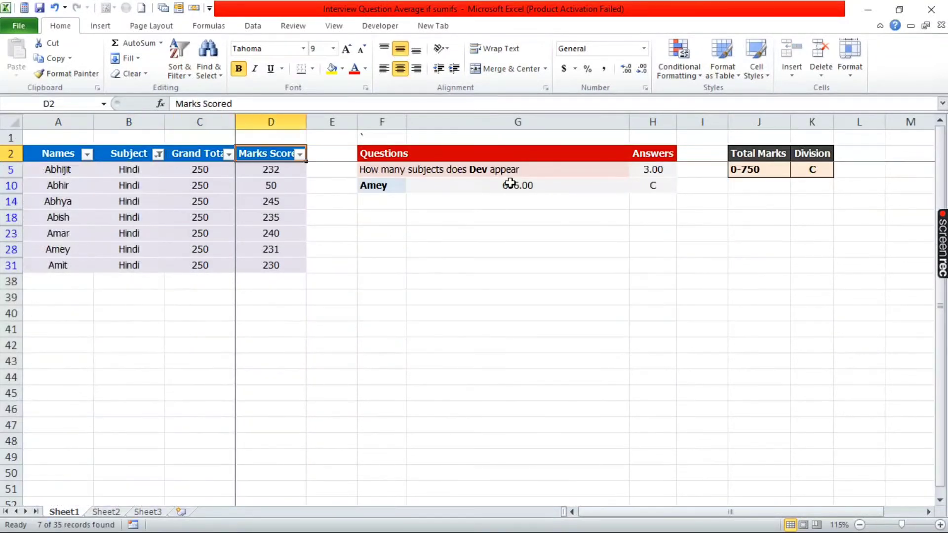
key(Down)
key(ctrl+shift+Down)
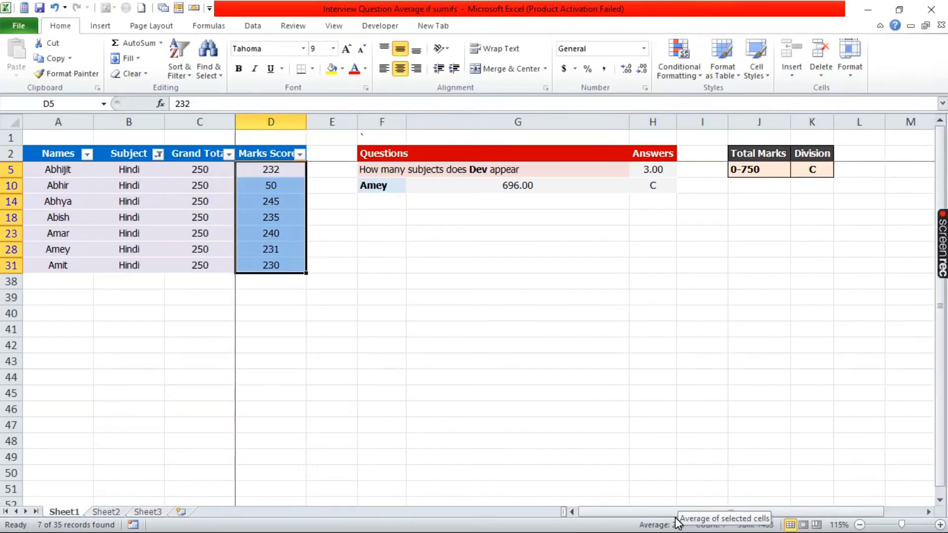
click(280, 153)
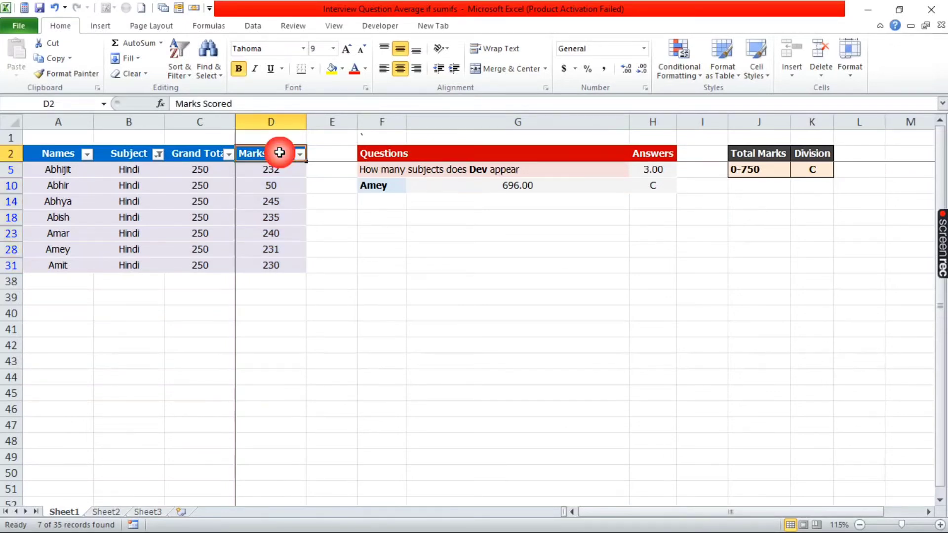
key(ctrl+shift+l)
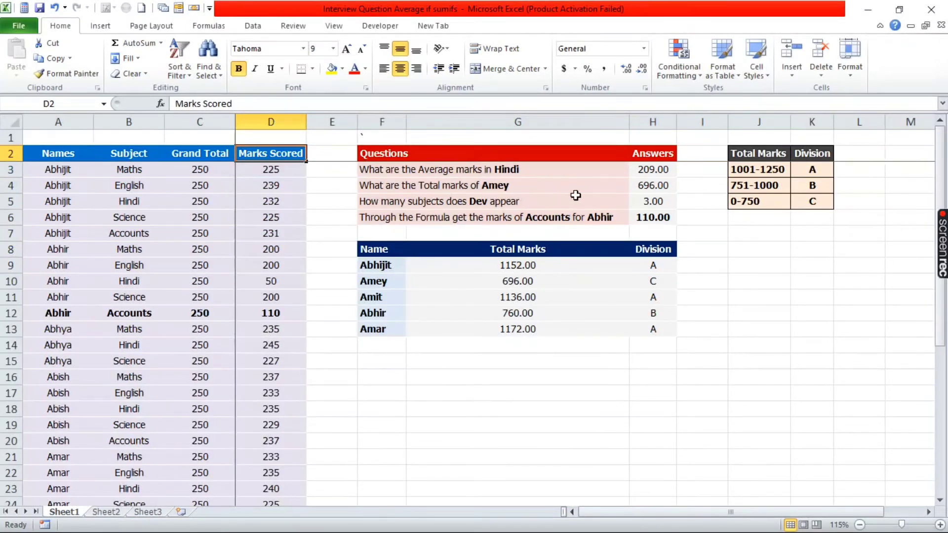
Filter the marks table's Names column to show only the student from the total marks question in F4.
click(658, 190)
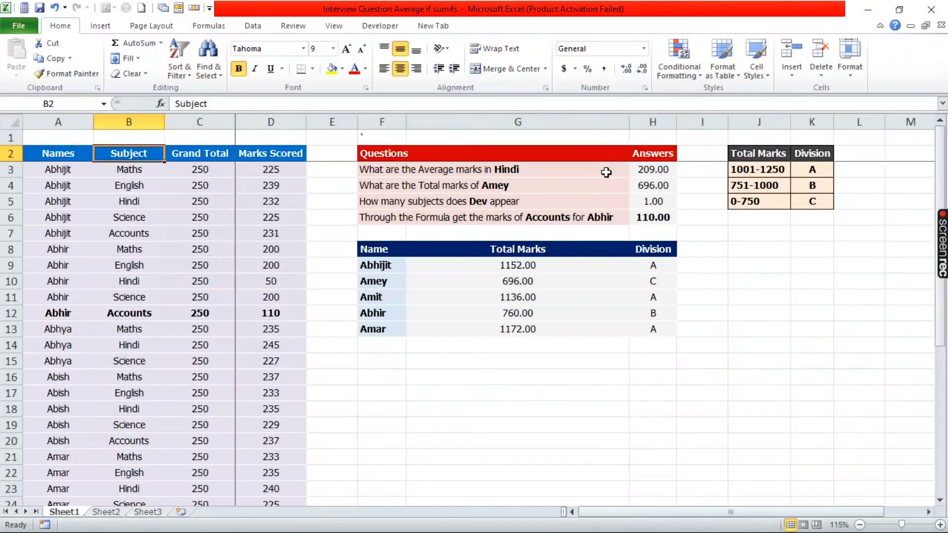
key(ctrl+shift+l)
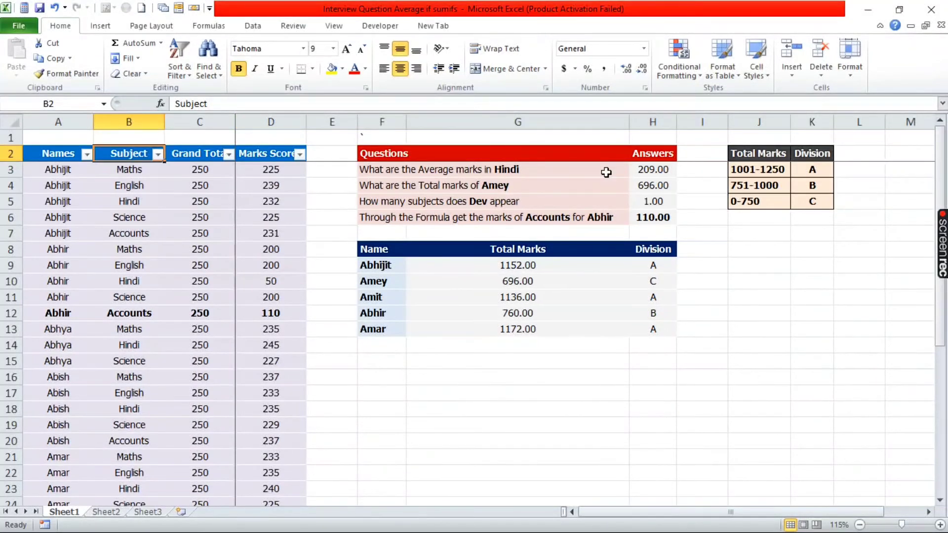
key(Left)
key(alt+Down)
key(Down)
key(Down)
key(Down)
key(Down)
key(Down)
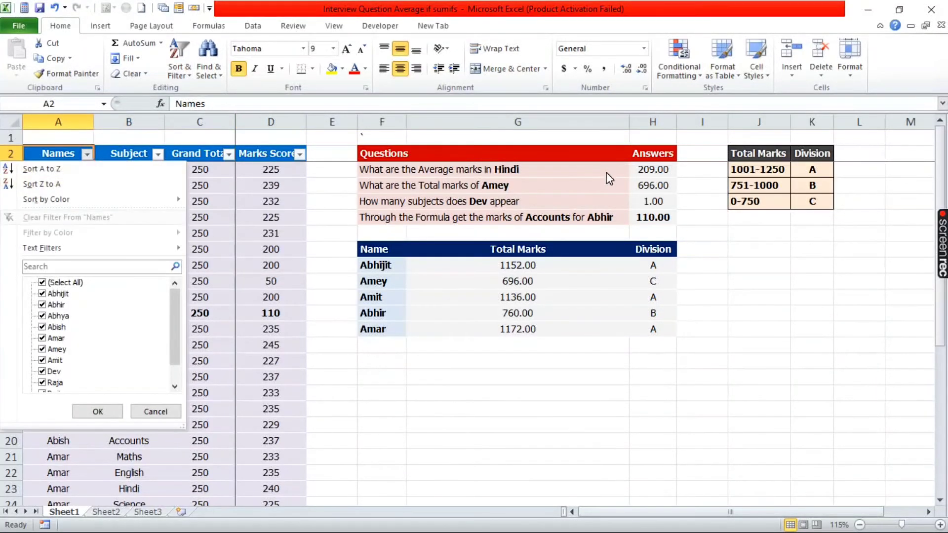
key(space)
key(Down)
key(Down)
key(Down)
key(Down)
key(Down)
key(Down)
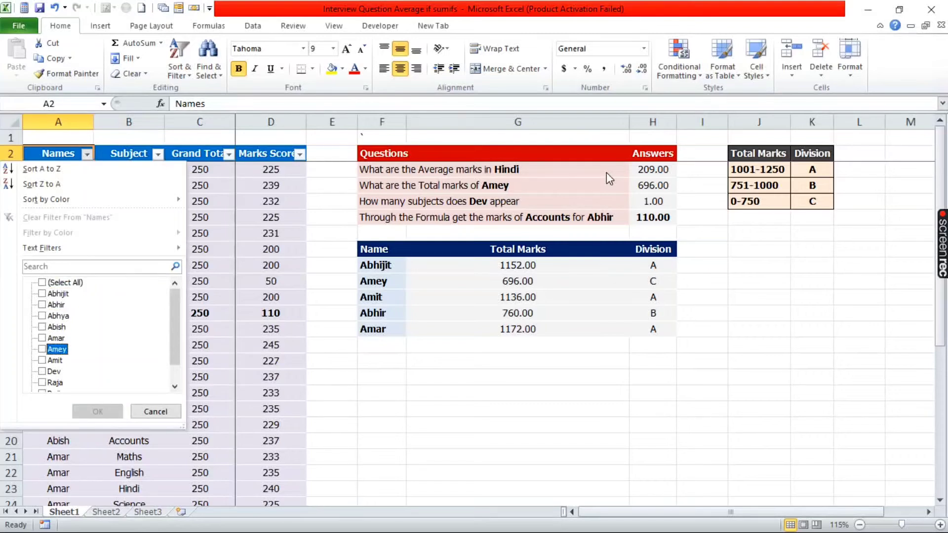
key(space)
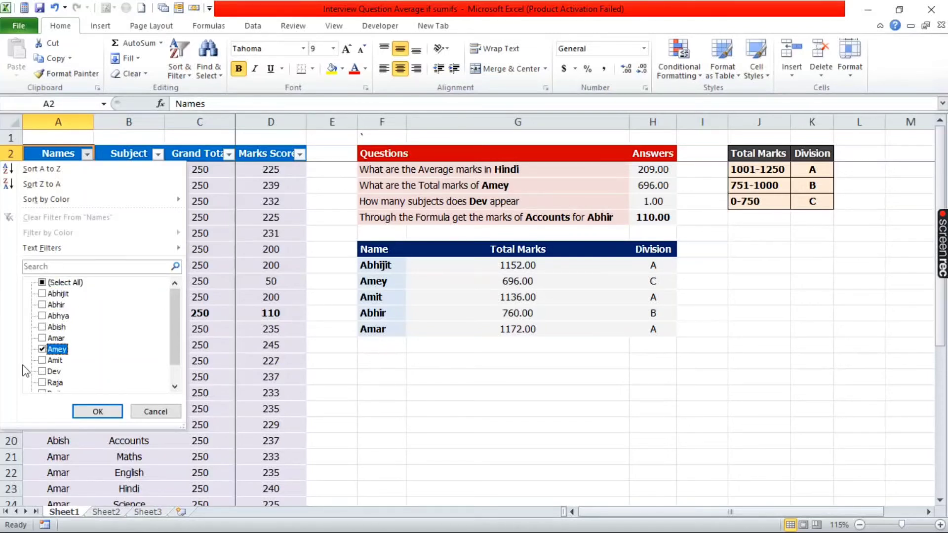
click(98, 412)
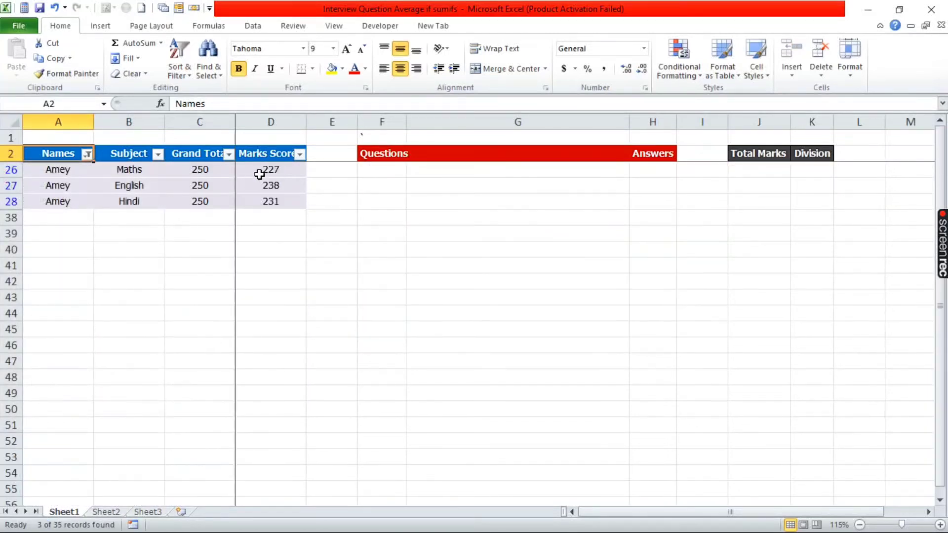
Select that student's filtered marks in D26:D28 to check their sum, and remove the table filters.
drag(259, 174, 269, 200)
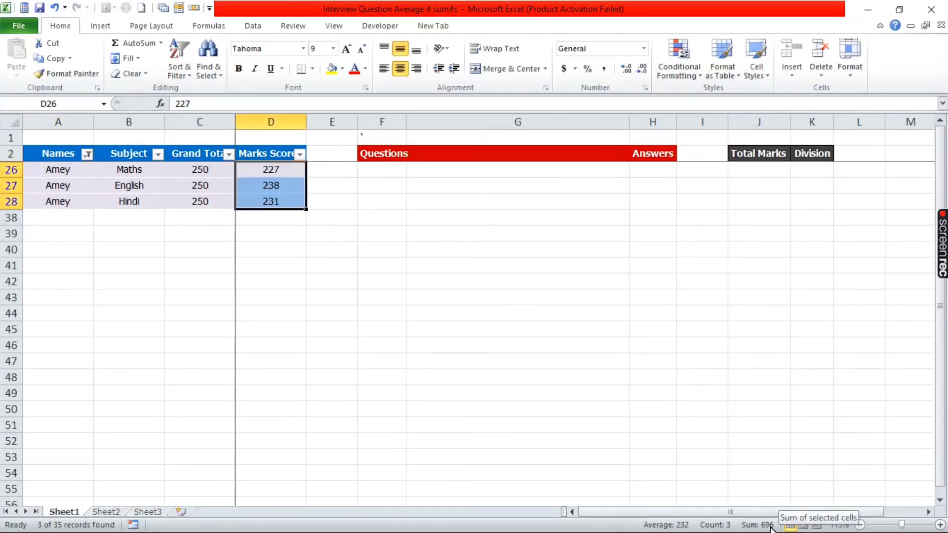
key(F4)
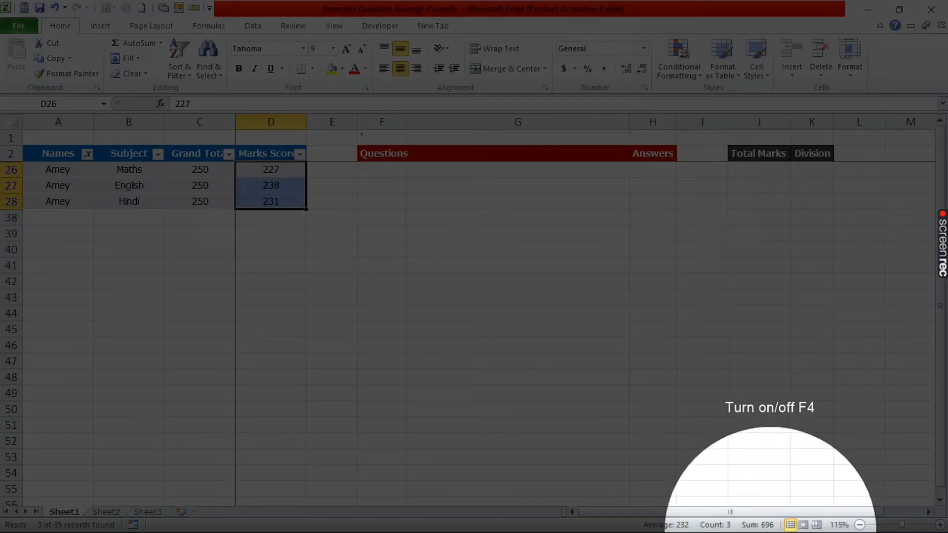
click(278, 157)
key(ctrl+shift+l)
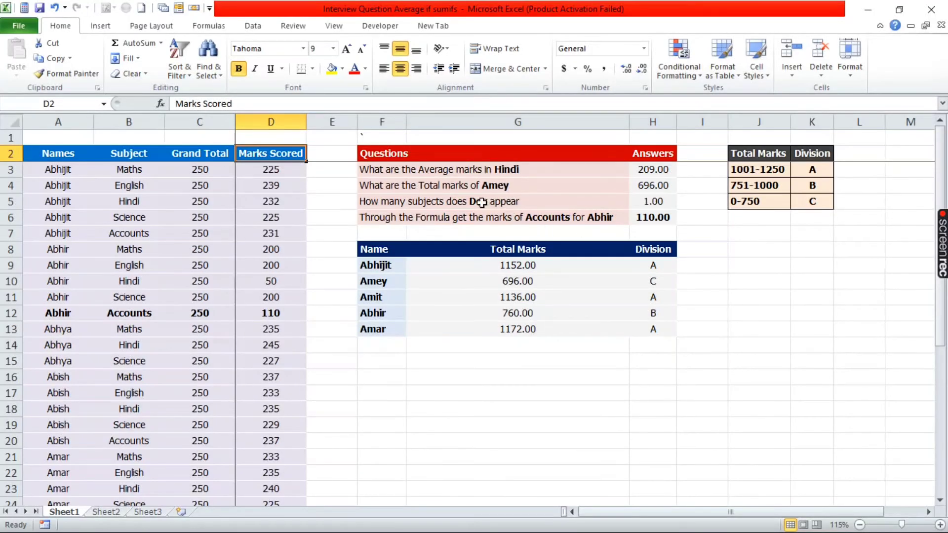
Inspect the COUNTIF formula in H5, and filter the Names column to show only the student from the F5 question.
click(481, 203)
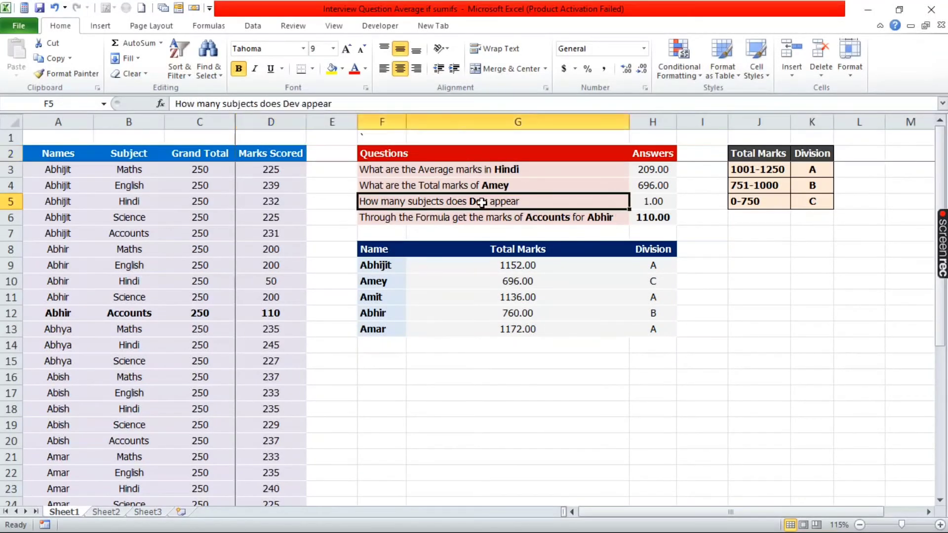
click(662, 202)
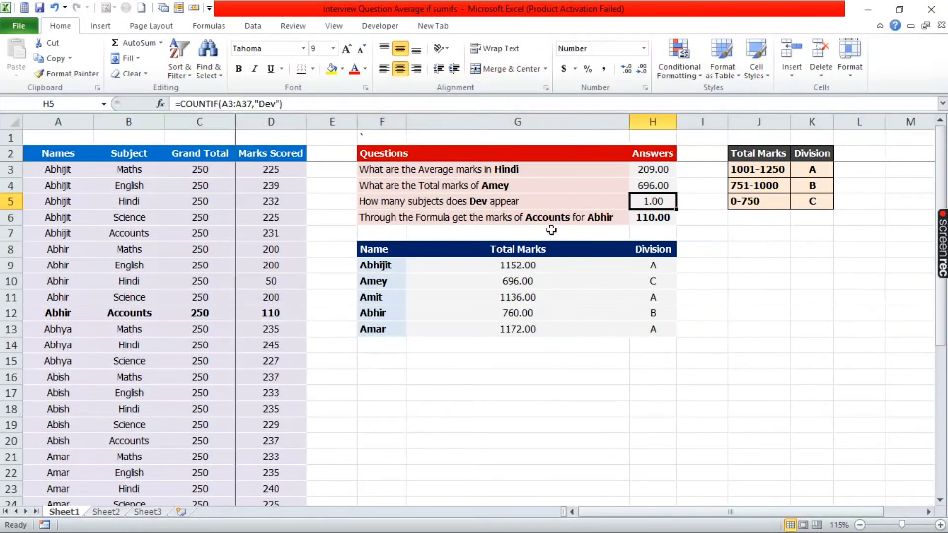
click(113, 157)
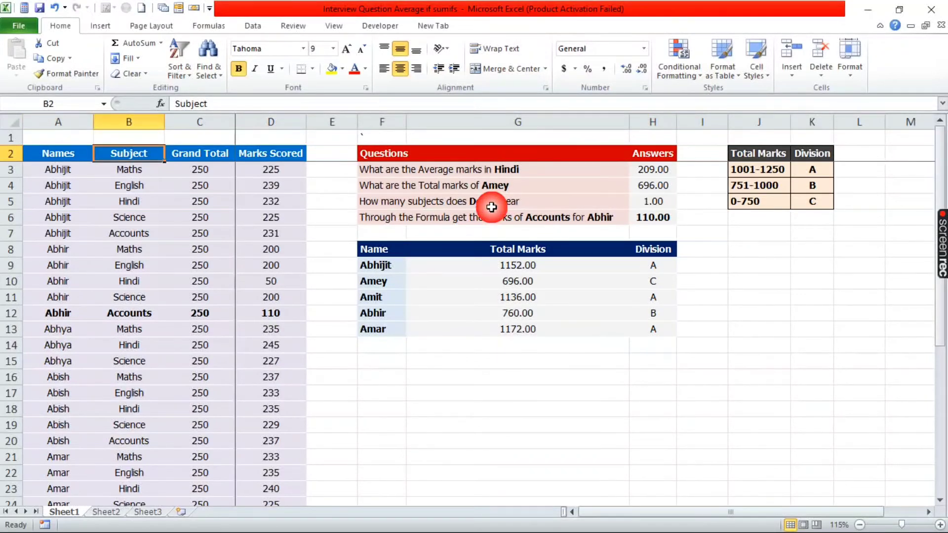
key(ctrl+shift+l)
key(Left)
key(alt+Down)
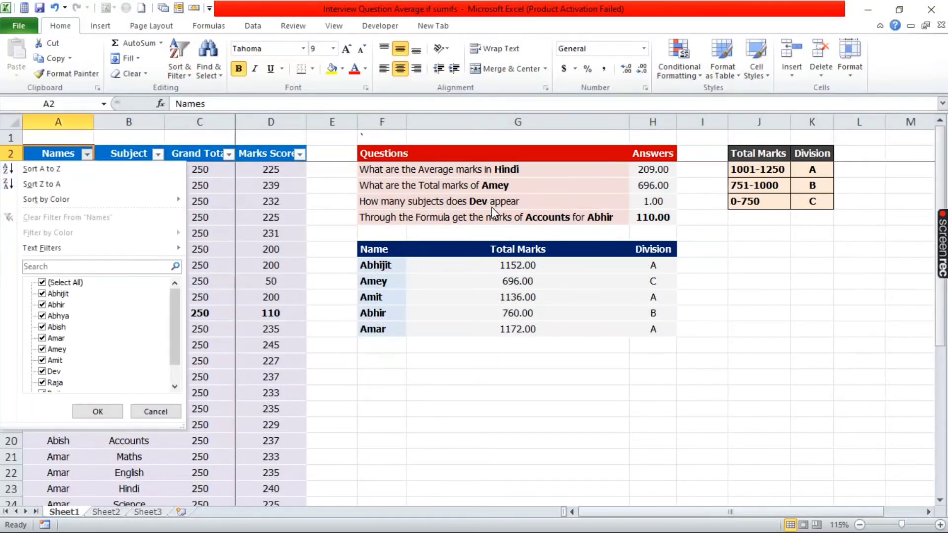
key(space)
key(Down)
key(Down)
key(Down)
key(Down)
key(Down)
key(Down)
key(Down)
key(Down)
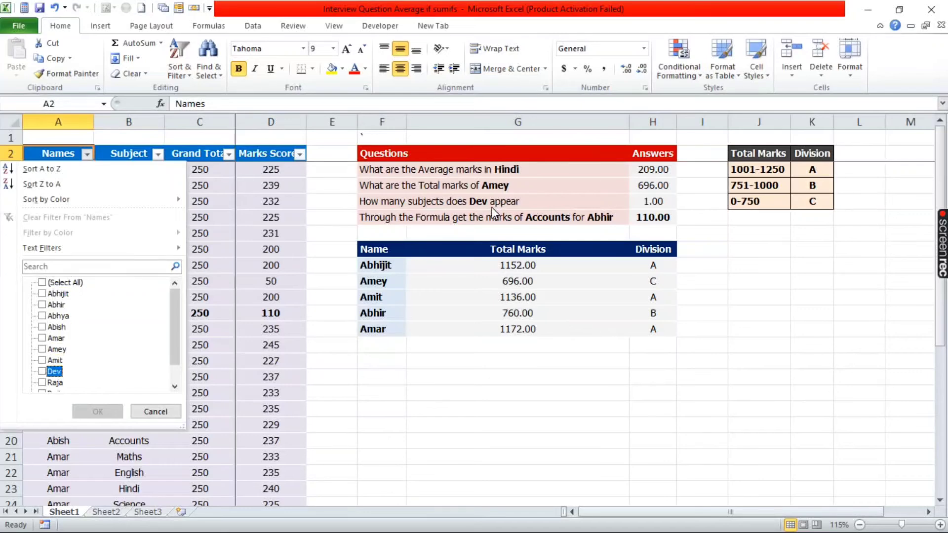
key(space)
key(Return)
Check the filtered subject row against the subject-count question, and remove the table filters.
key(Right)
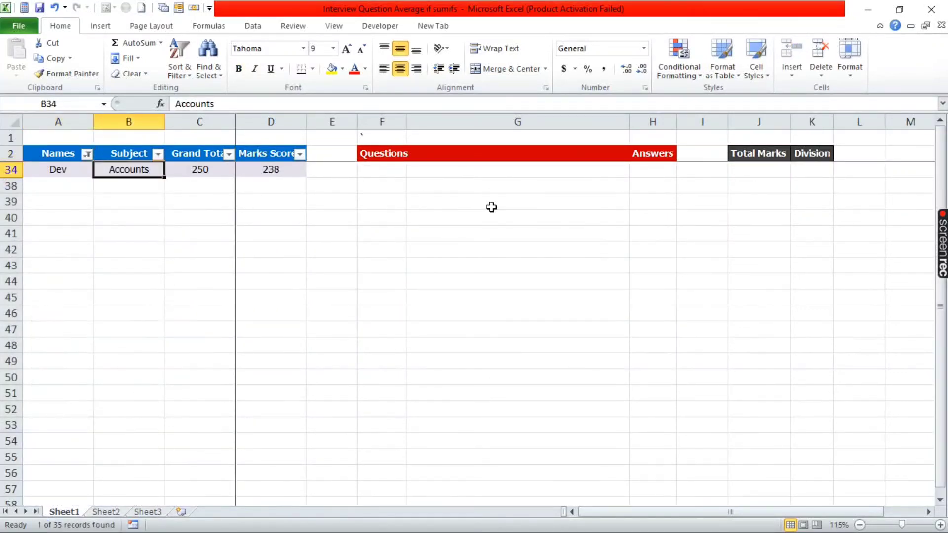
key(Up)
key(ctrl+shift+l)
Review the Accounts marks question in F6 and its answer in H6.
key(Right)
key(Right)
key(Right)
key(Right)
key(Right)
key(Right)
key(Right)
key(Right)
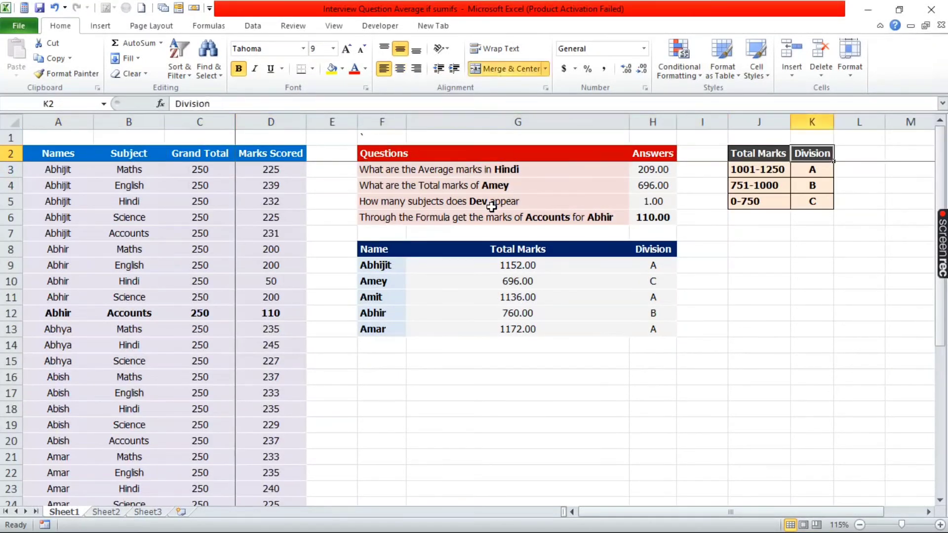
key(Down)
key(Down)
key(Left)
key(Left)
key(Down)
key(Left)
key(Down)
key(Left)
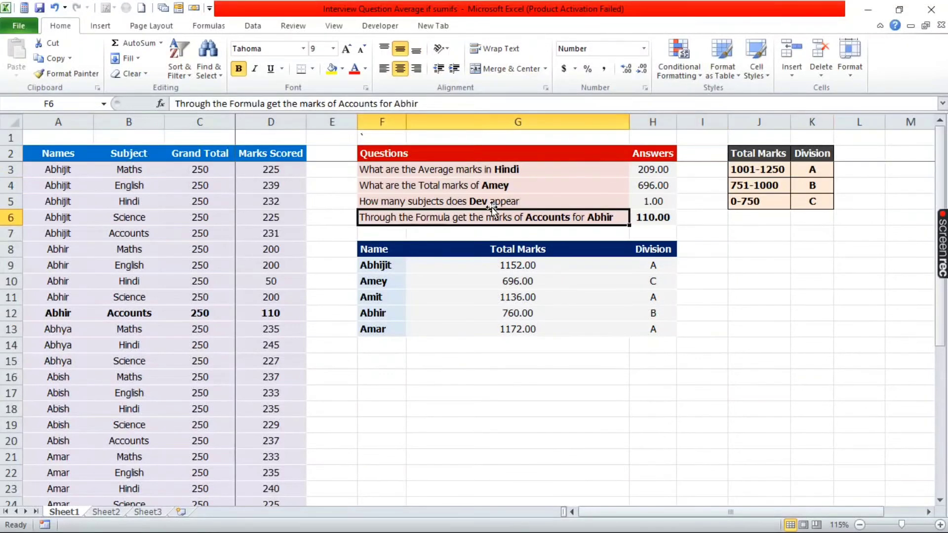
key(Right)
key(Left)
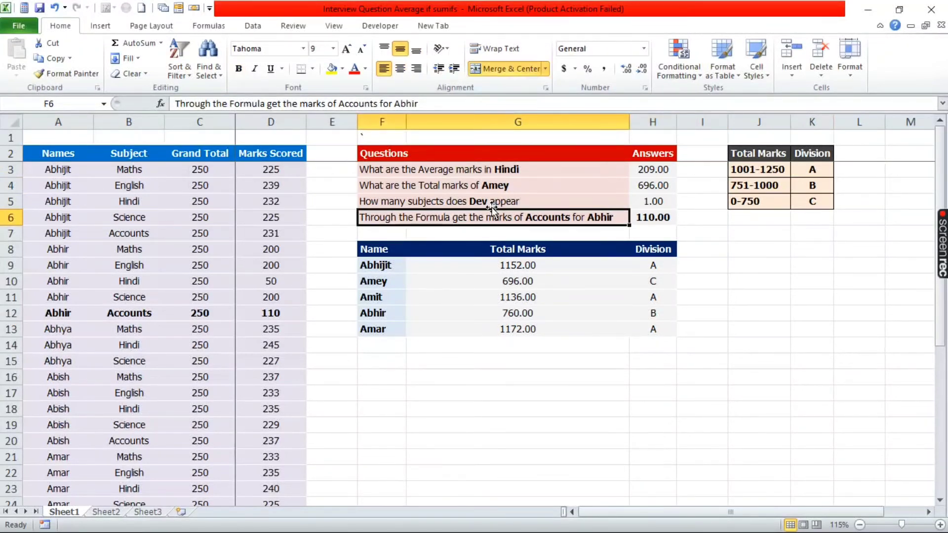
key(Right)
Check the matching Accounts record in A12:D12 against the AVERAGEIFS formula in H6.
key(Left)
key(Left)
key(Left)
key(Left)
key(Left)
key(Down)
key(Down)
key(Down)
key(Down)
key(Down)
key(Down)
key(Left)
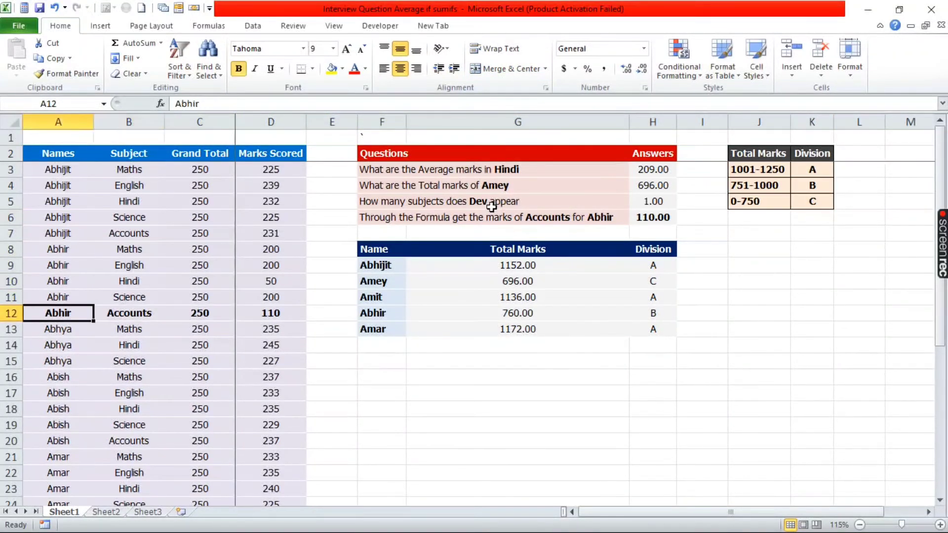
key(Right)
key(Right)
key(Right)
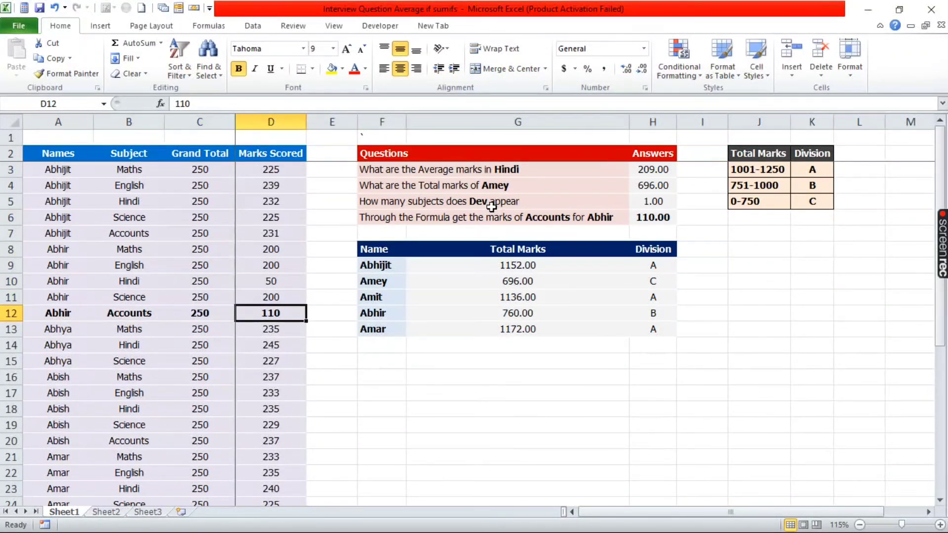
click(671, 217)
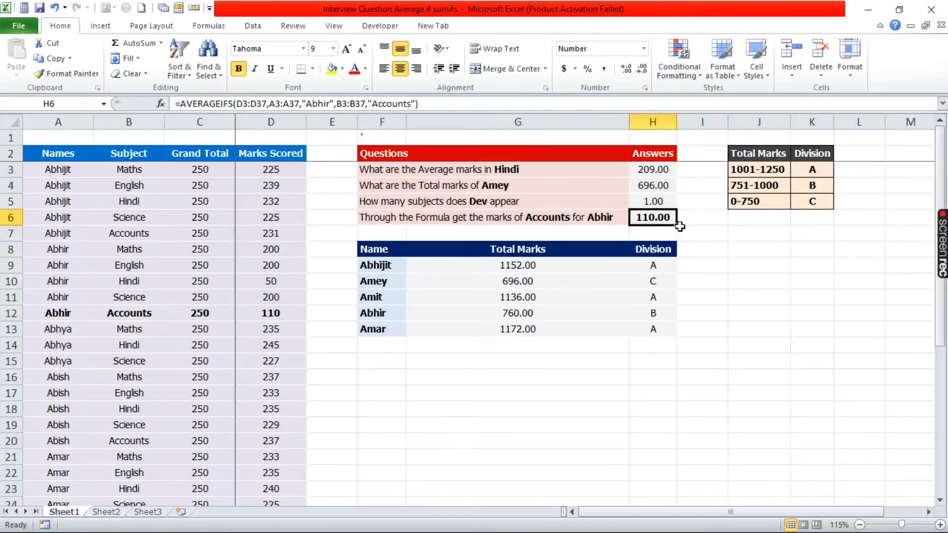
Compare the total marks and divisions in rows 9, 10 and 12 with the division bands in J3:K5.
click(652, 265)
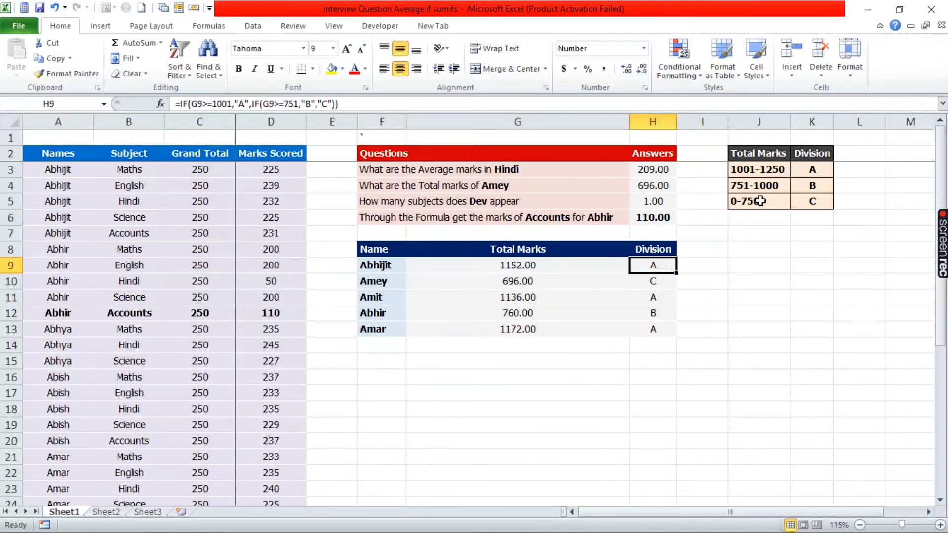
click(528, 285)
click(659, 280)
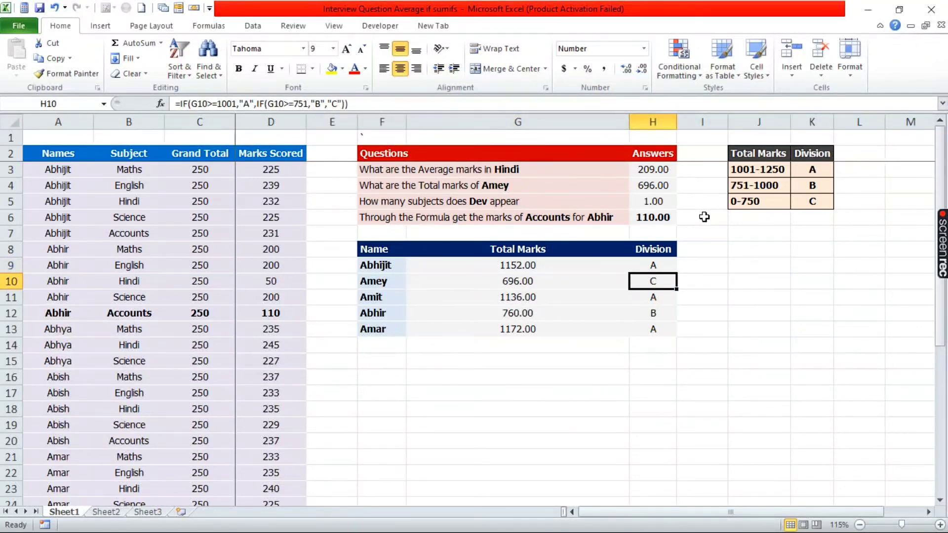
click(815, 187)
click(525, 313)
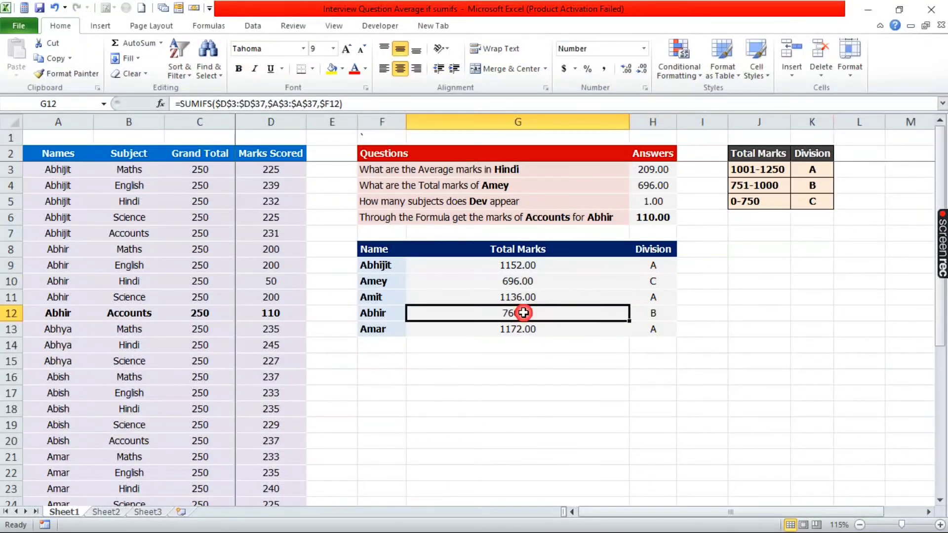
click(657, 311)
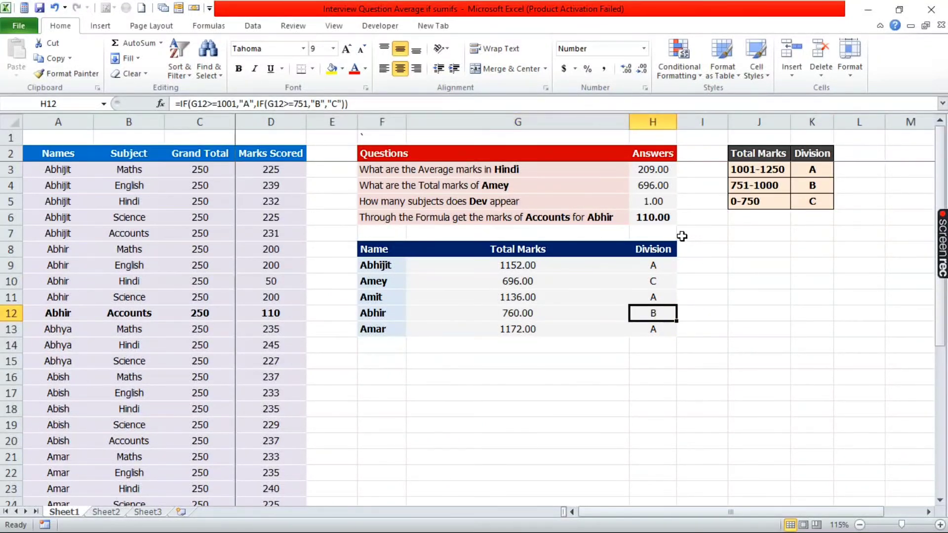